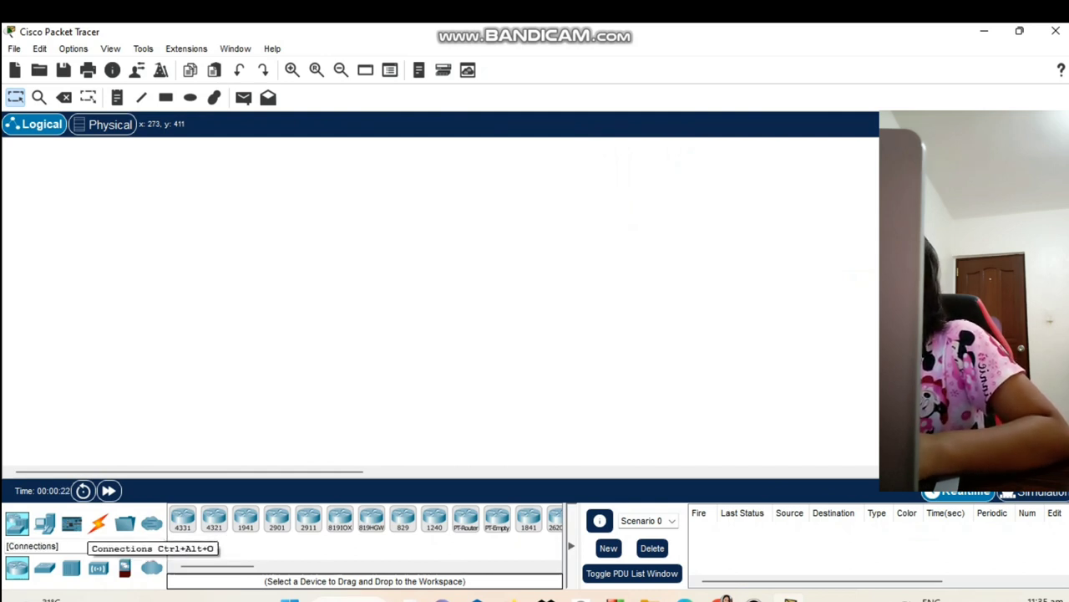
# Place four PCs one below another in a vertical column along the right part of the workspace.
pyautogui.click(44, 523)
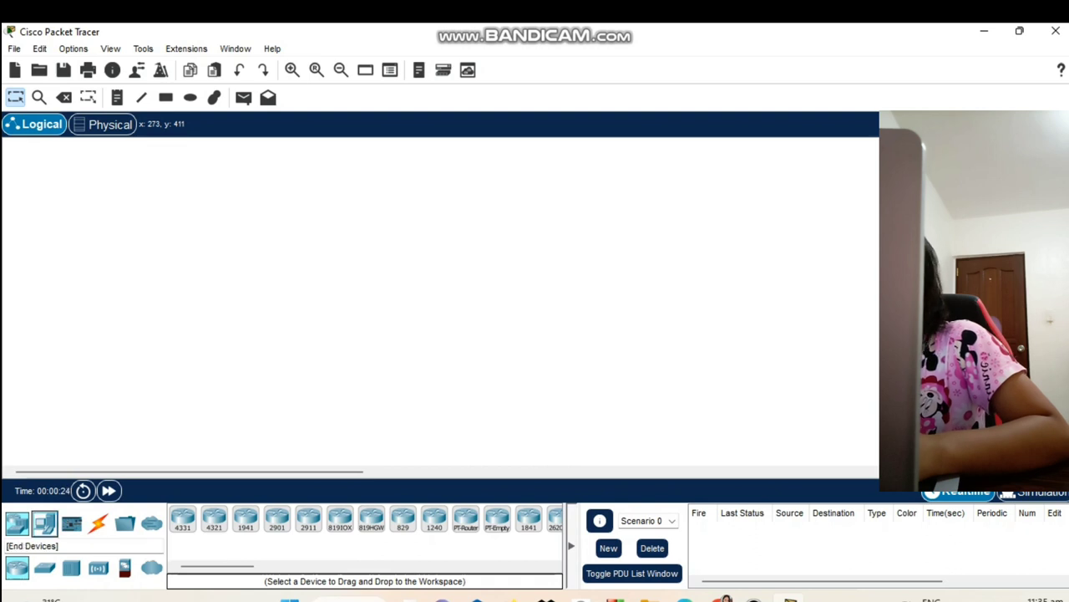
pyautogui.click(183, 519)
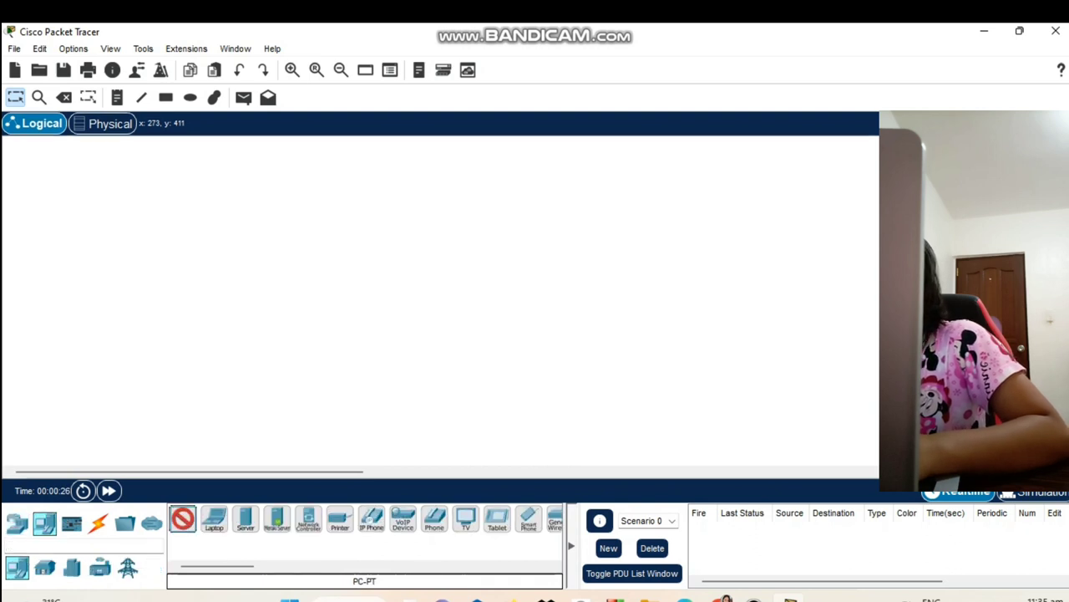
pyautogui.click(621, 191)
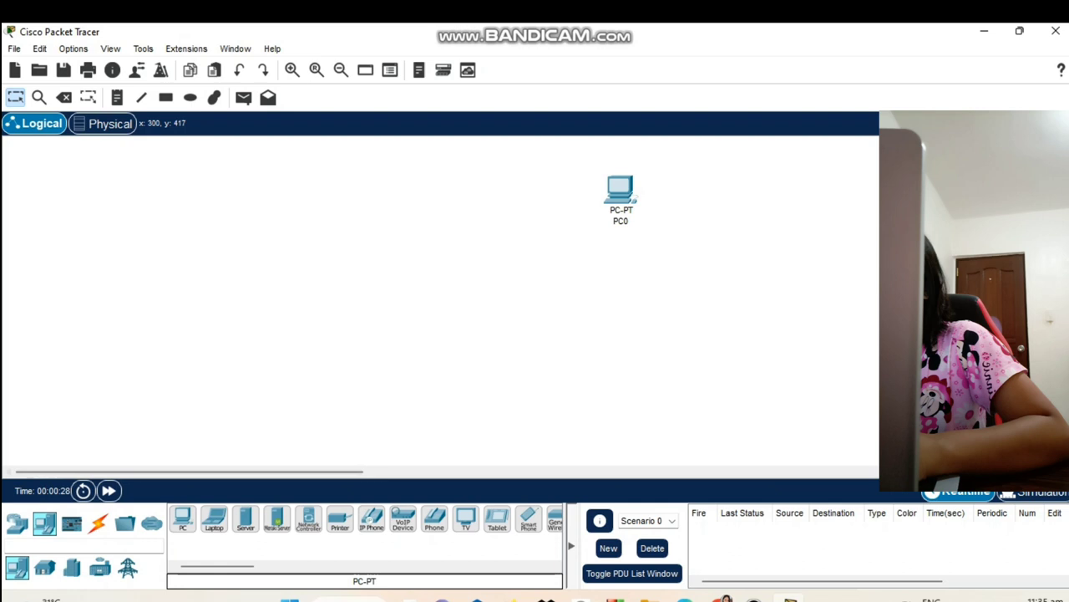
pyautogui.click(183, 519)
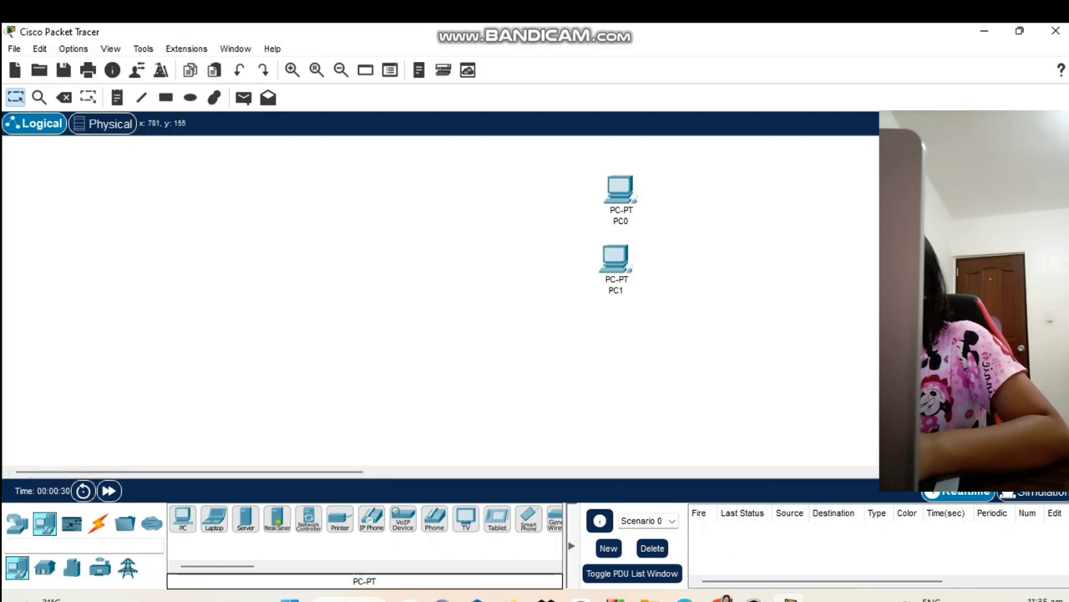
pyautogui.click(615, 260)
pyautogui.click(183, 519)
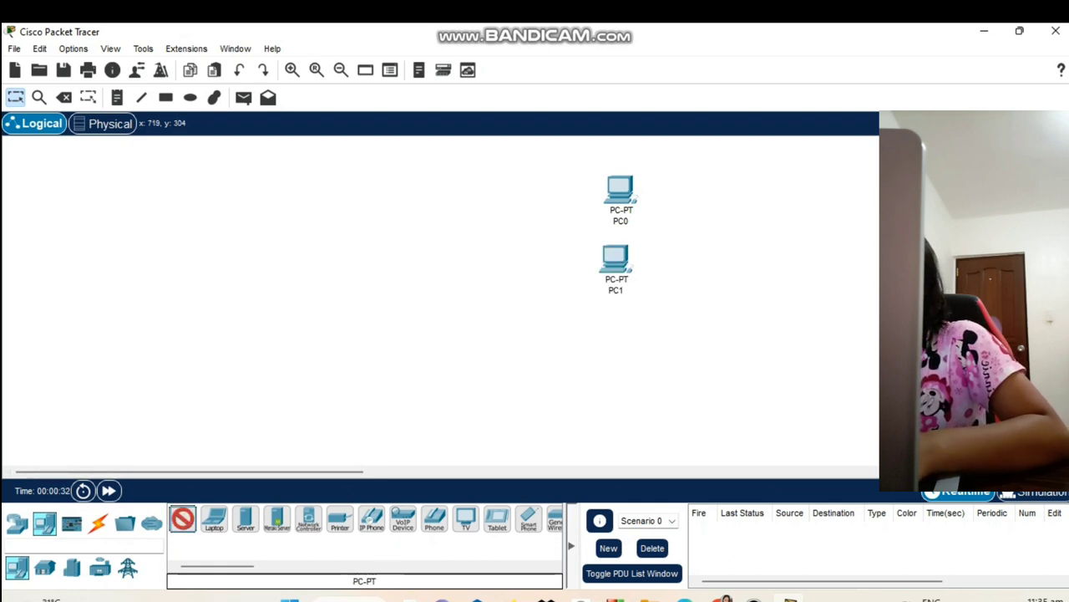
pyautogui.click(604, 330)
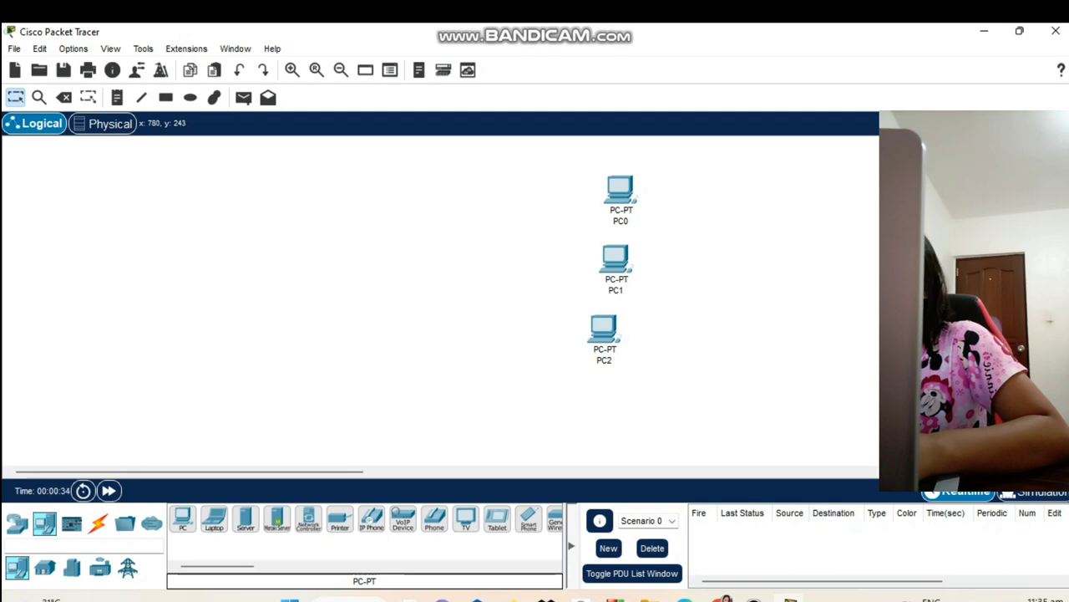
pyautogui.moveTo(604, 329); pyautogui.dragTo(616, 327)
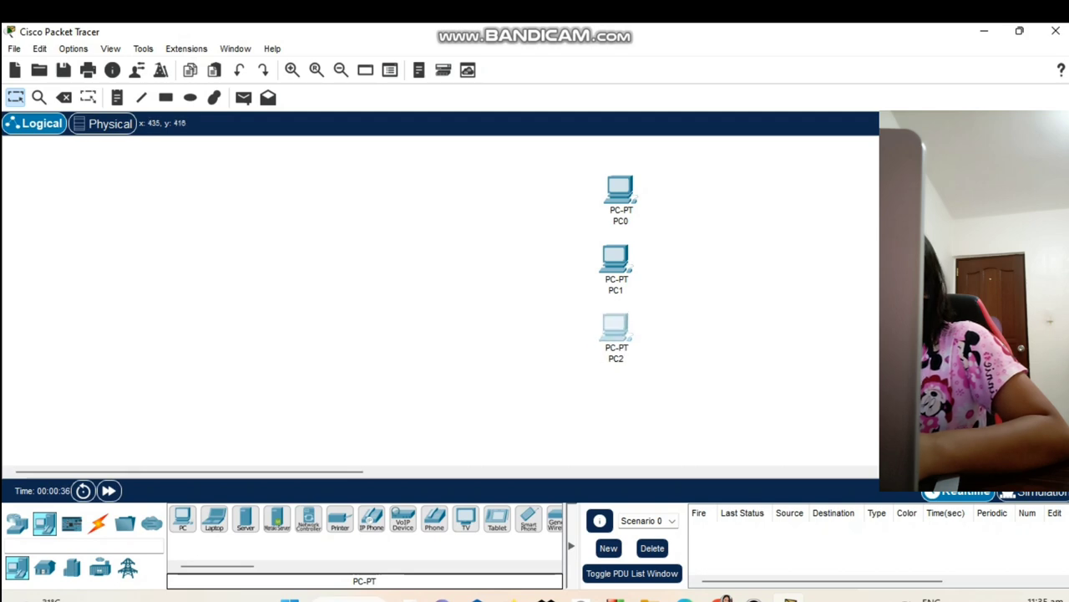
pyautogui.click(183, 519)
pyautogui.click(616, 399)
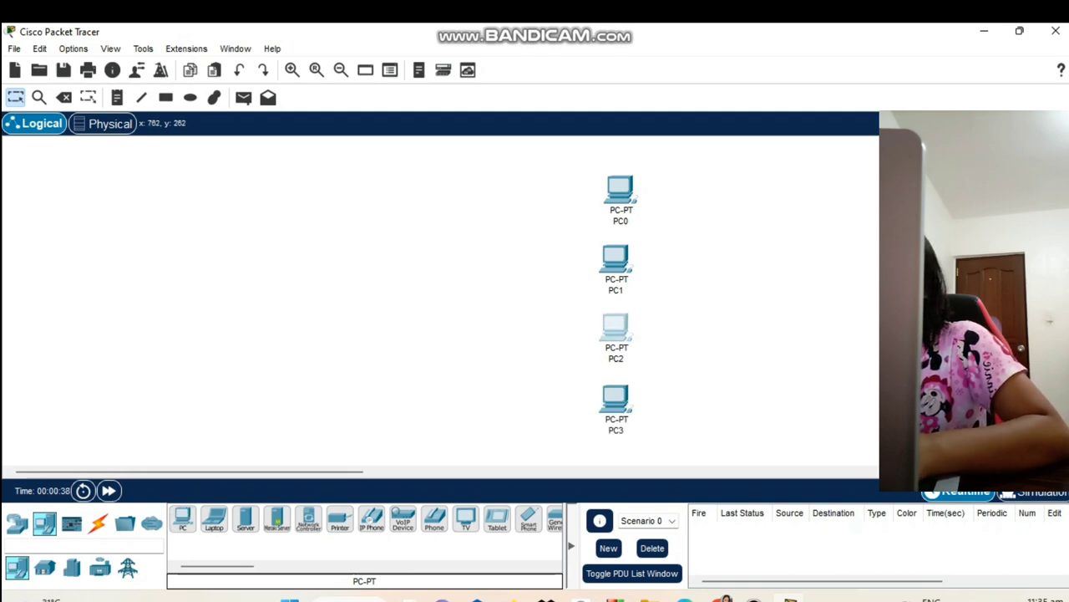
# Move PC2, PC1 and PC3 slightly upward to even out the vertical spacing of the PC column.
pyautogui.moveTo(615, 326); pyautogui.dragTo(616, 315)
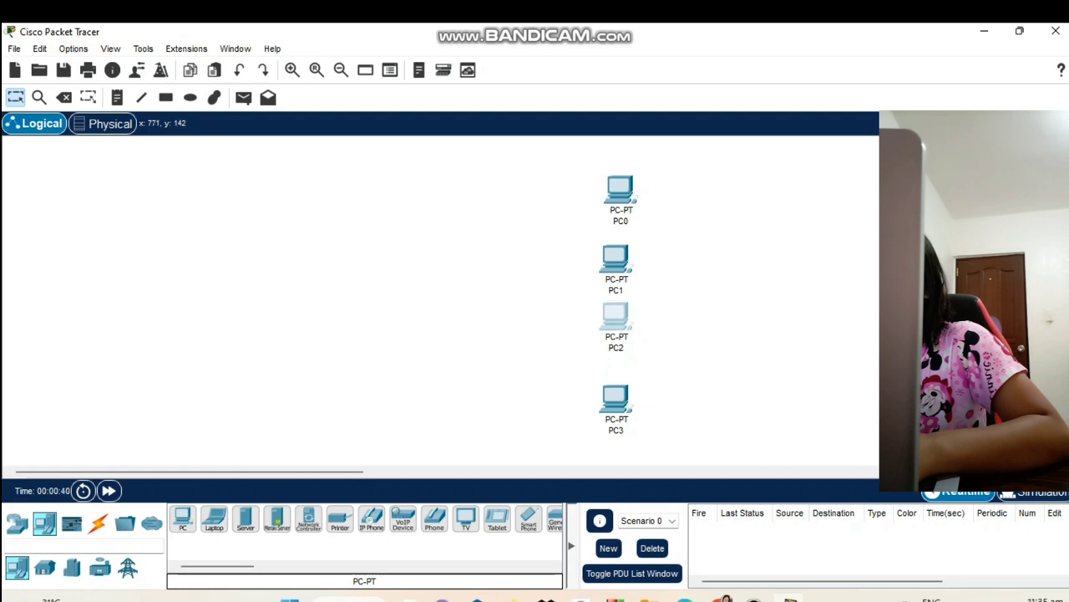
pyautogui.moveTo(616, 258); pyautogui.dragTo(615, 250)
pyautogui.moveTo(616, 398); pyautogui.dragTo(613, 382)
# Add three more PCs in a horizontal row extending left from PC3, roughly level and evenly spaced.
pyautogui.click(183, 519)
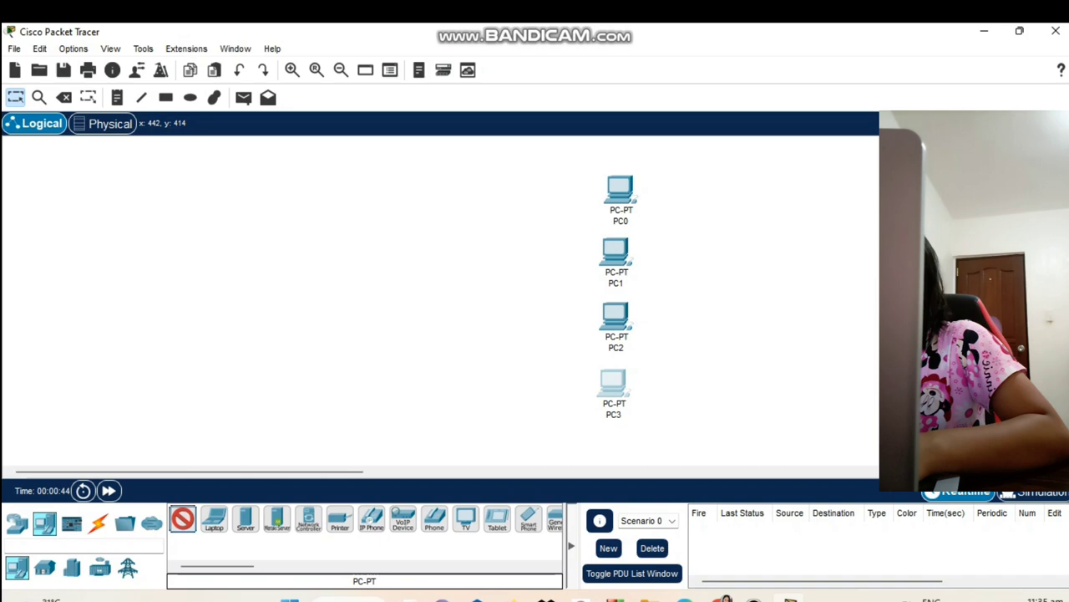
pyautogui.moveTo(182, 518); pyautogui.dragTo(500, 387)
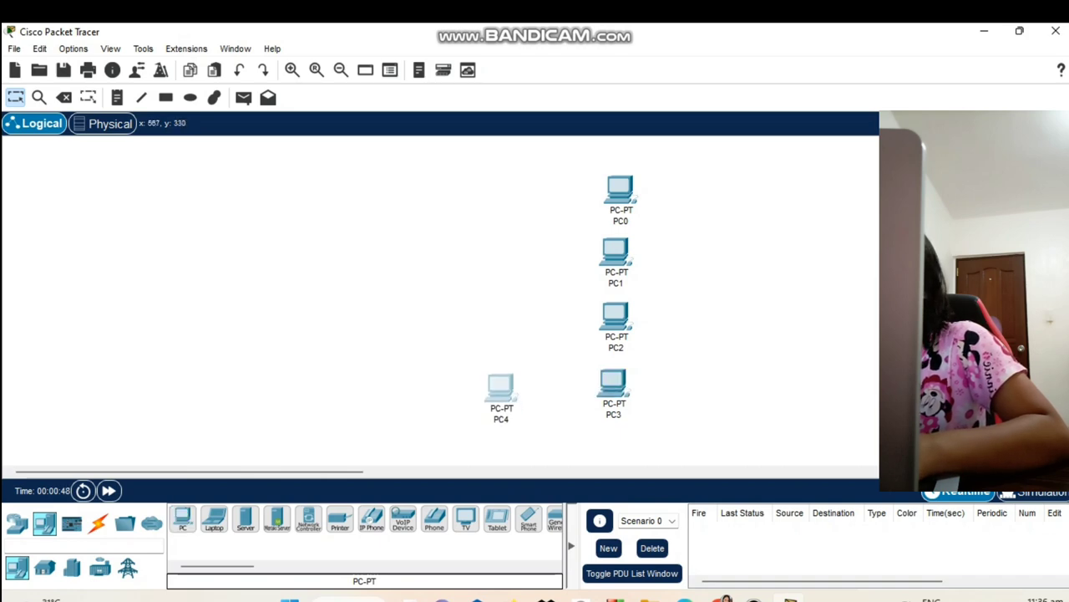
pyautogui.click(182, 518)
pyautogui.click(431, 393)
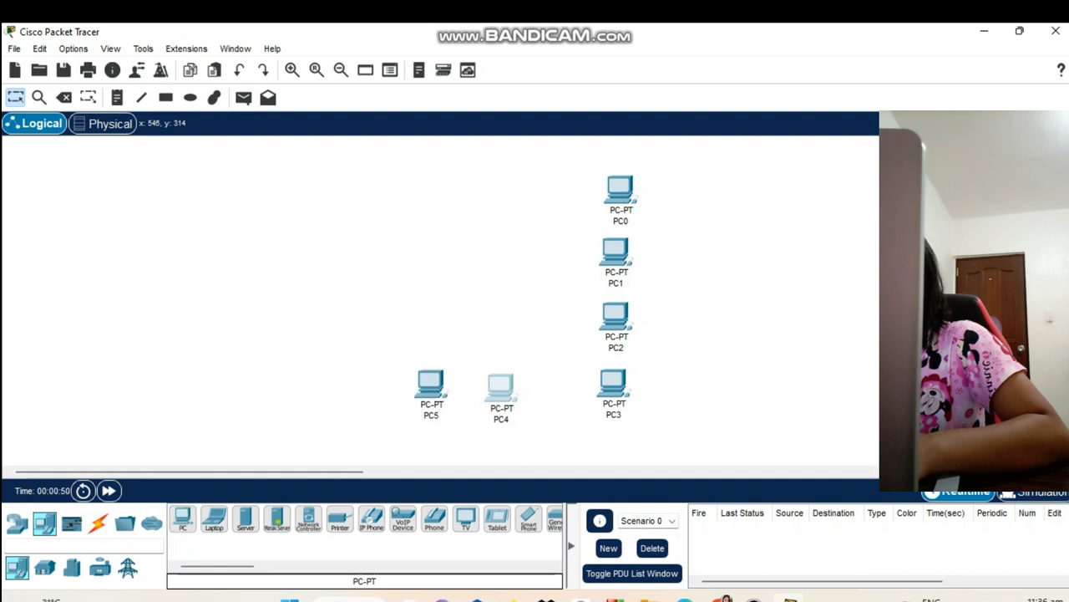
pyautogui.moveTo(431, 386)
pyautogui.mouseDown()
pyautogui.moveTo(408, 391)
pyautogui.moveTo(421, 389)
pyautogui.mouseUp()
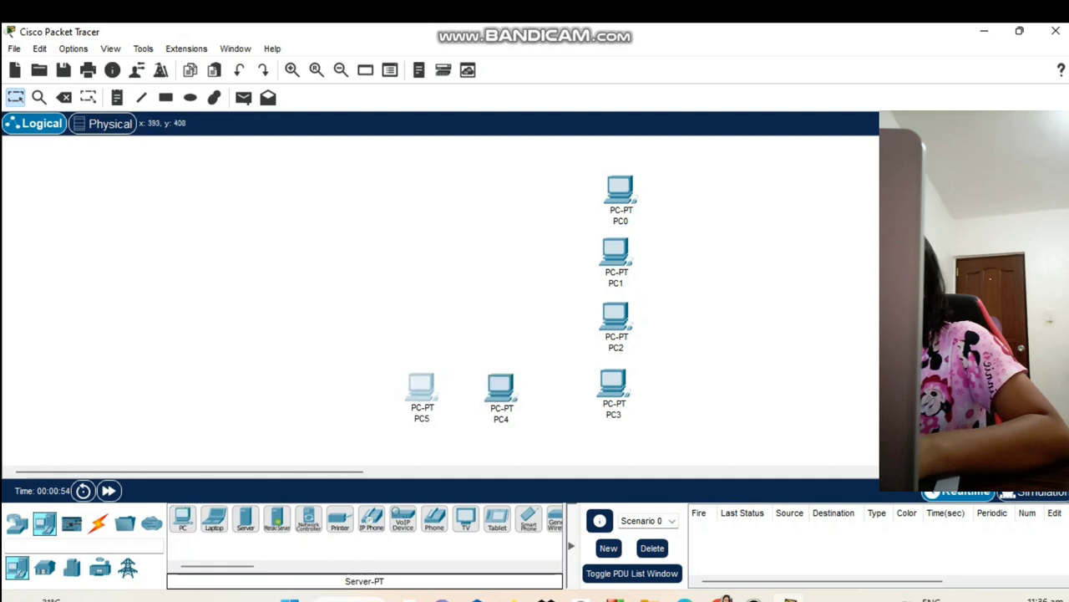
pyautogui.click(182, 519)
pyautogui.click(341, 399)
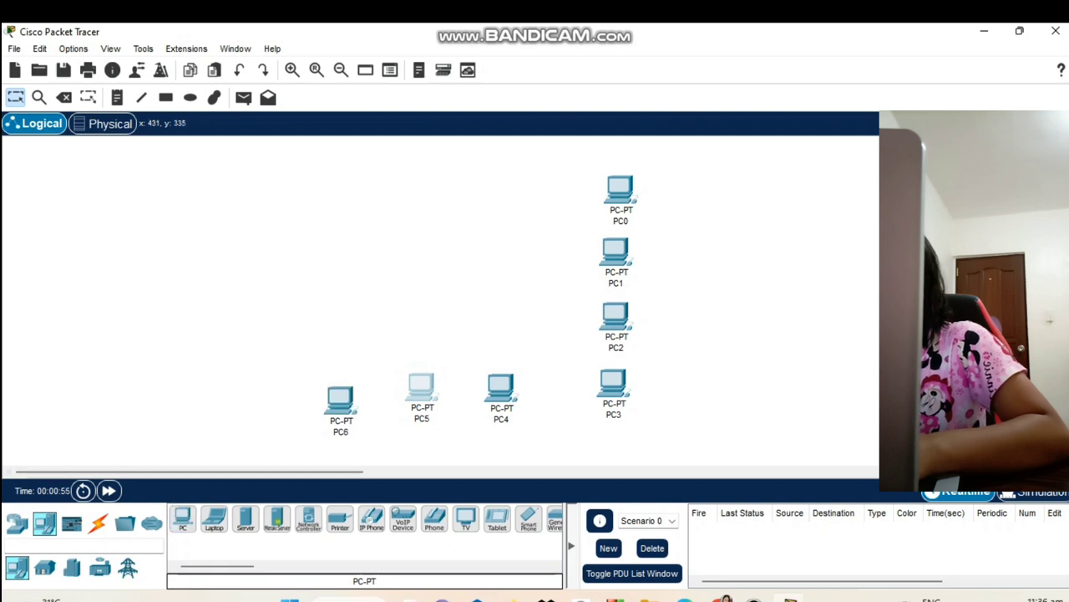
pyautogui.moveTo(342, 398); pyautogui.dragTo(342, 390)
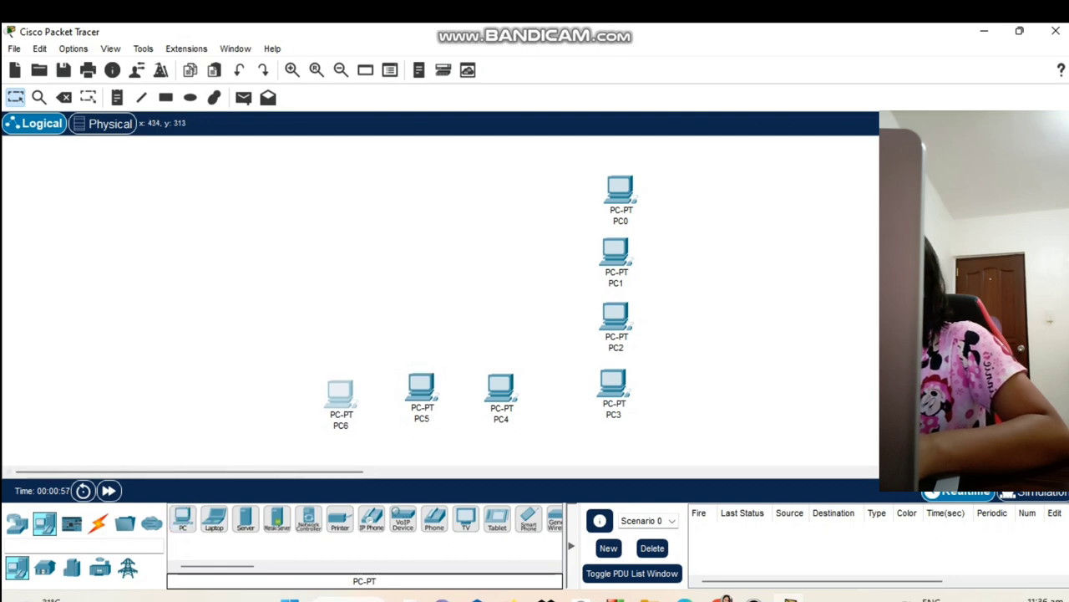
# Nudge PC5 slightly so it lines up between PC4 and PC6.
pyautogui.click(416, 340)
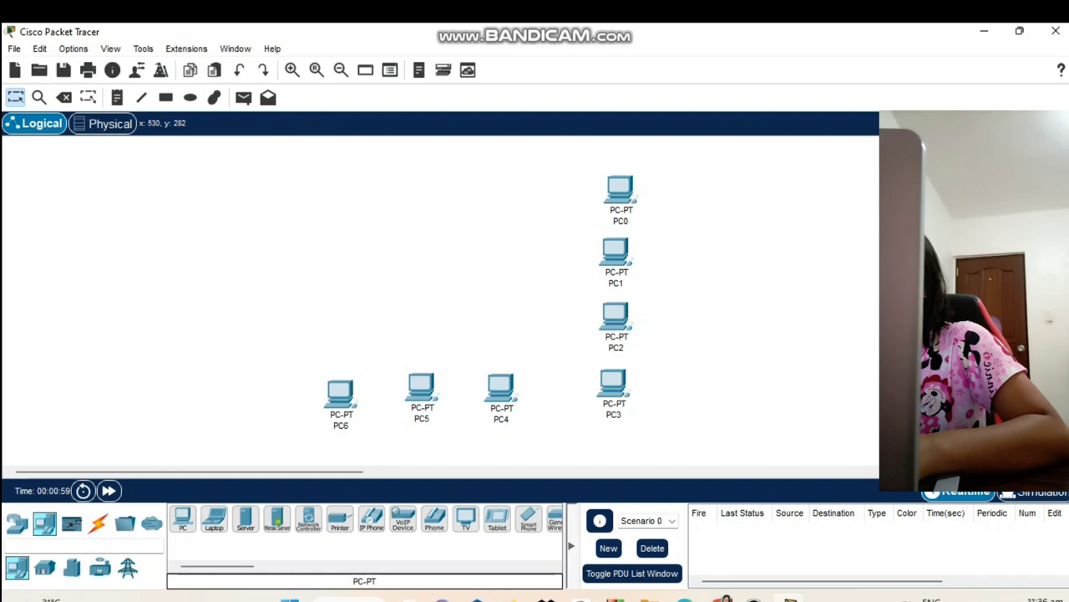
pyautogui.click(421, 389)
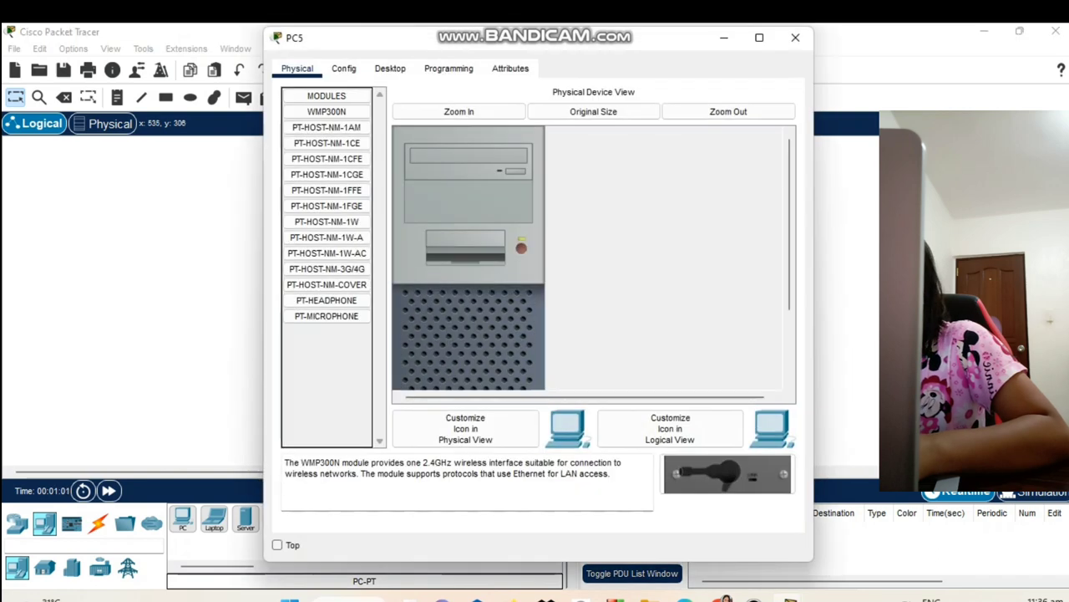
pyautogui.click(796, 37)
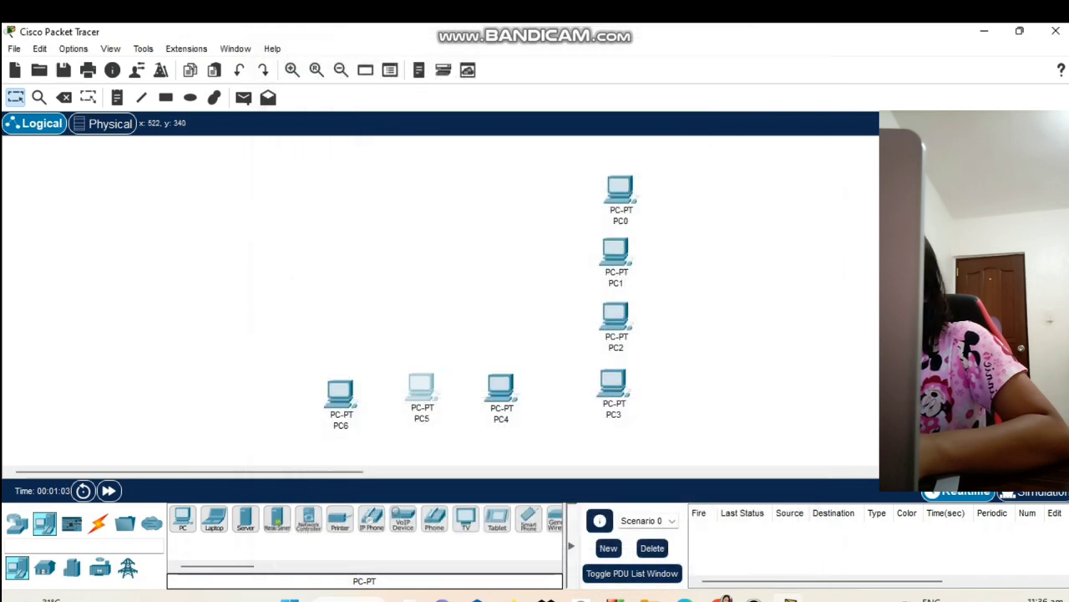
pyautogui.moveTo(421, 387); pyautogui.dragTo(422, 386)
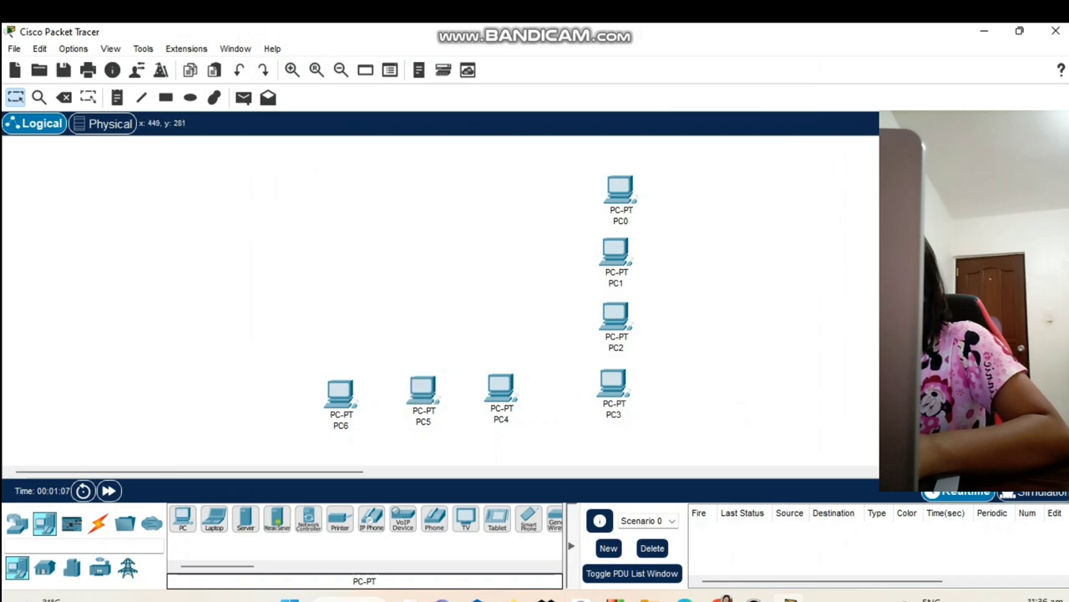
# Place a server well above PC5 and a 2950-24 switch midway between the server and PC5.
pyautogui.click(244, 519)
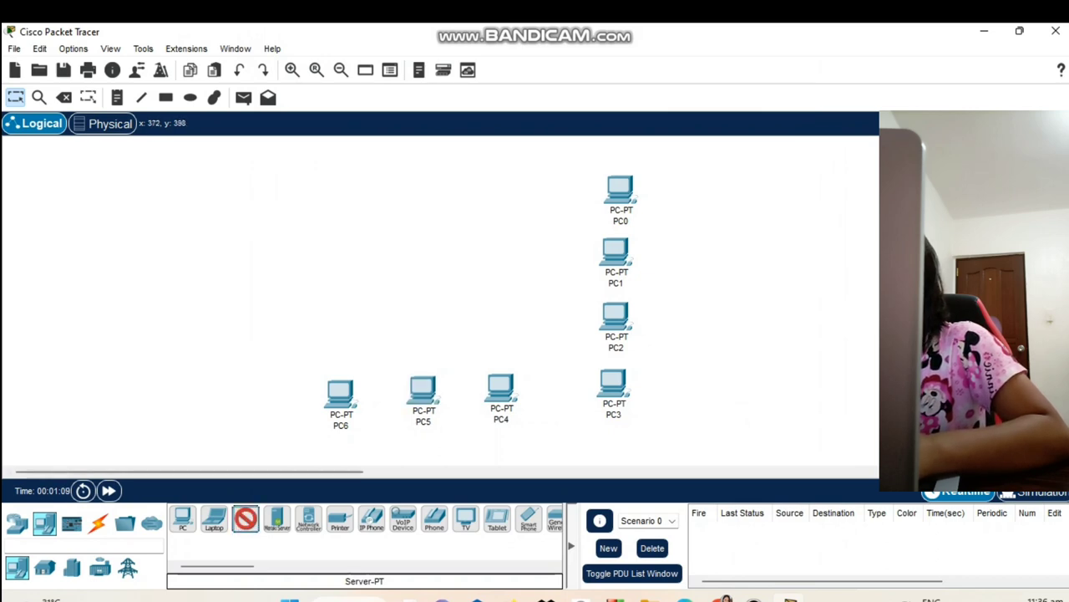
pyautogui.moveTo(245, 518); pyautogui.dragTo(423, 171)
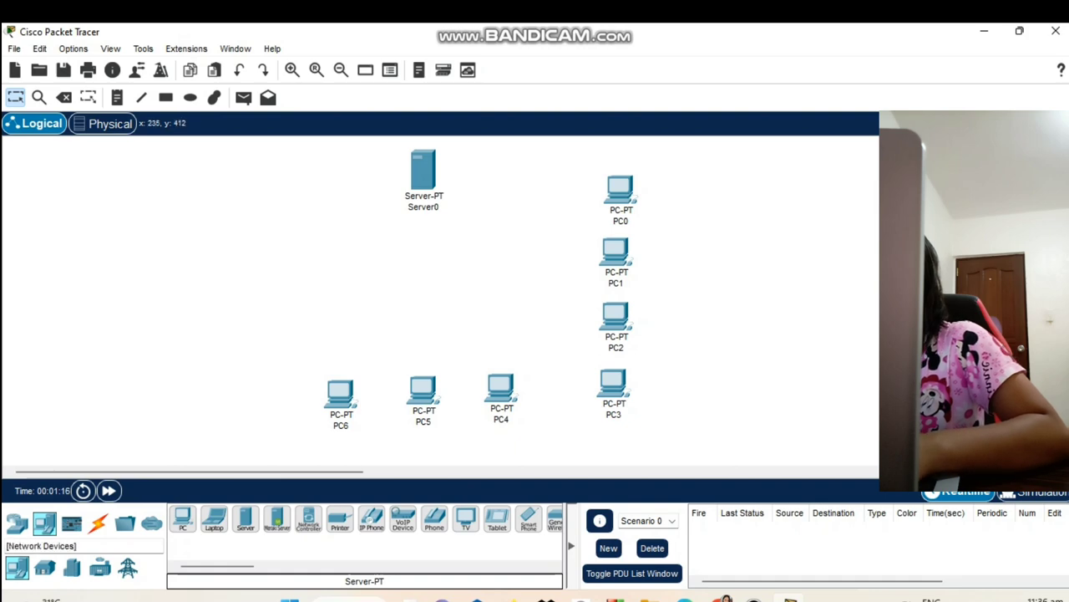
pyautogui.click(17, 522)
pyautogui.click(44, 567)
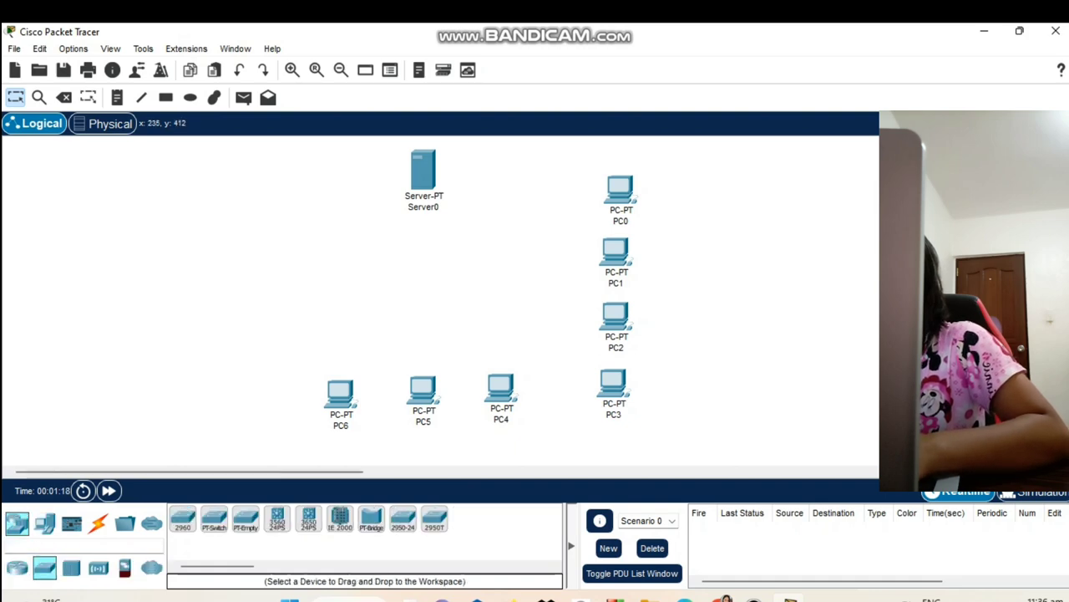
pyautogui.moveTo(403, 519); pyautogui.dragTo(423, 272)
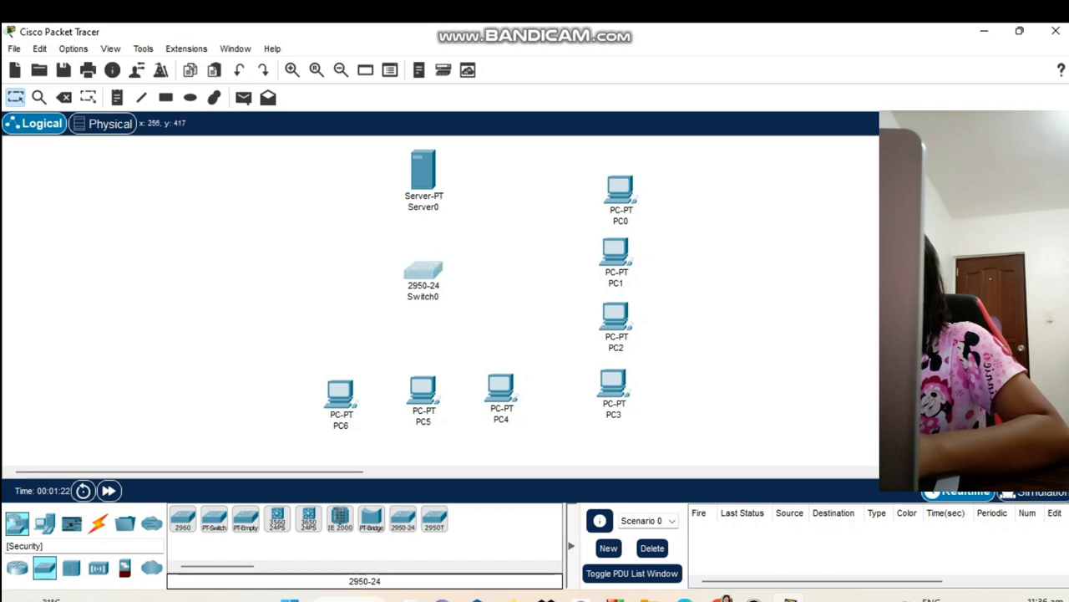
# Place a DSL modem to the left of the switch, at about the same height.
pyautogui.click(152, 568)
pyautogui.click(246, 519)
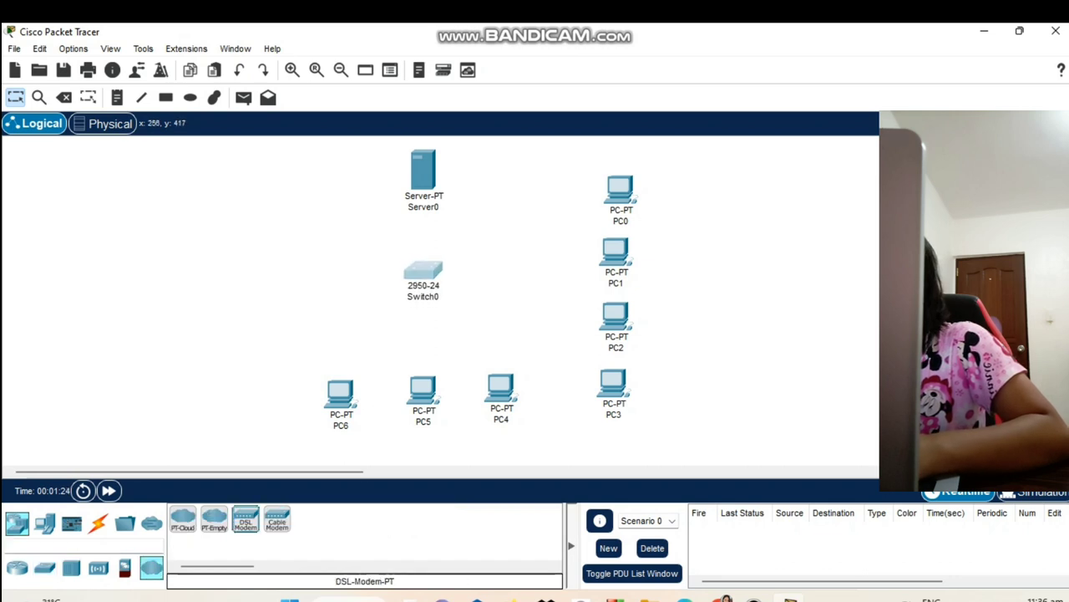
pyautogui.moveTo(246, 519); pyautogui.dragTo(289, 266)
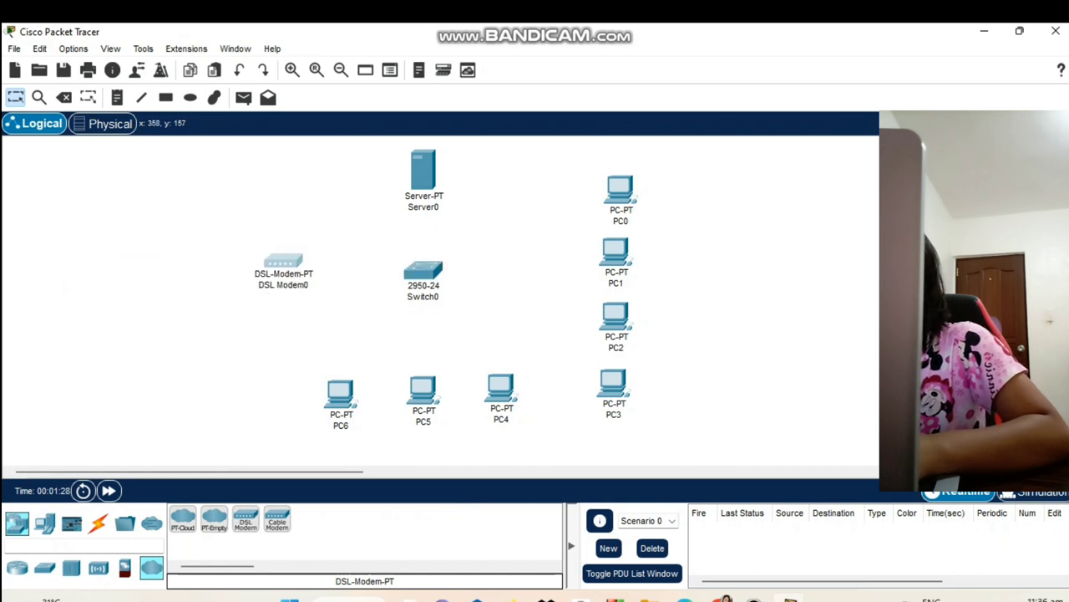
pyautogui.click(250, 221)
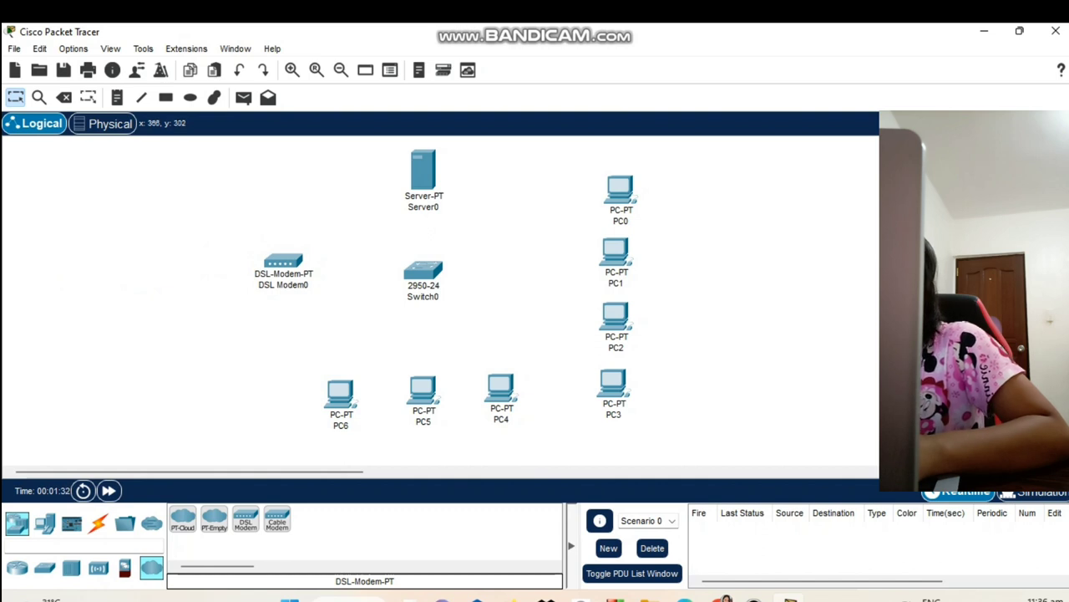
# Place a PT-Cloud to the left of the DSL modem and align it level with the modem.
pyautogui.moveTo(182, 518); pyautogui.dragTo(182, 518)
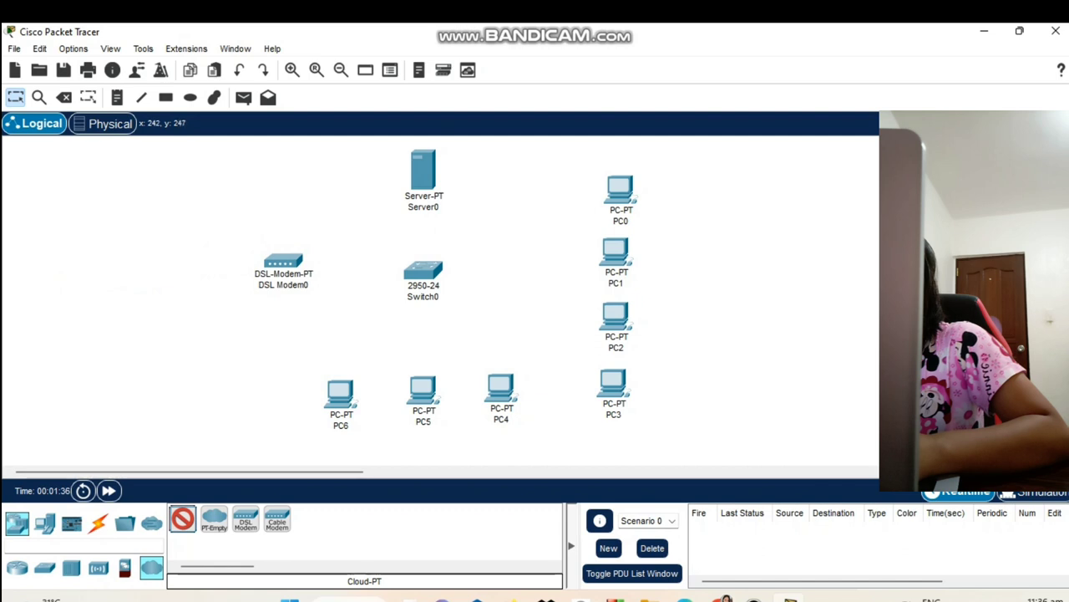
pyautogui.click(149, 250)
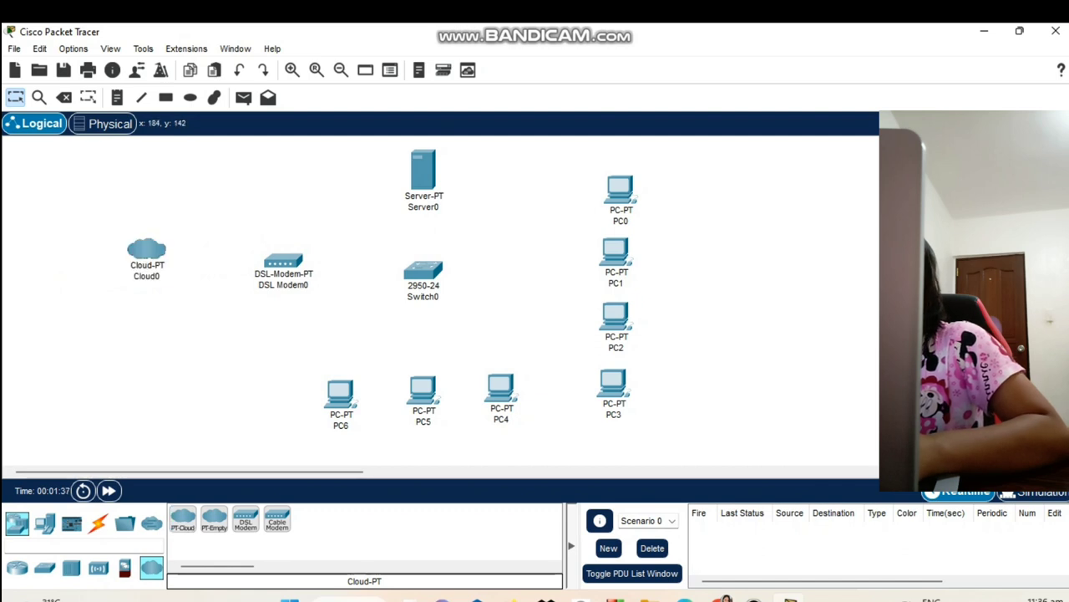
pyautogui.moveTo(146, 251); pyautogui.dragTo(146, 263)
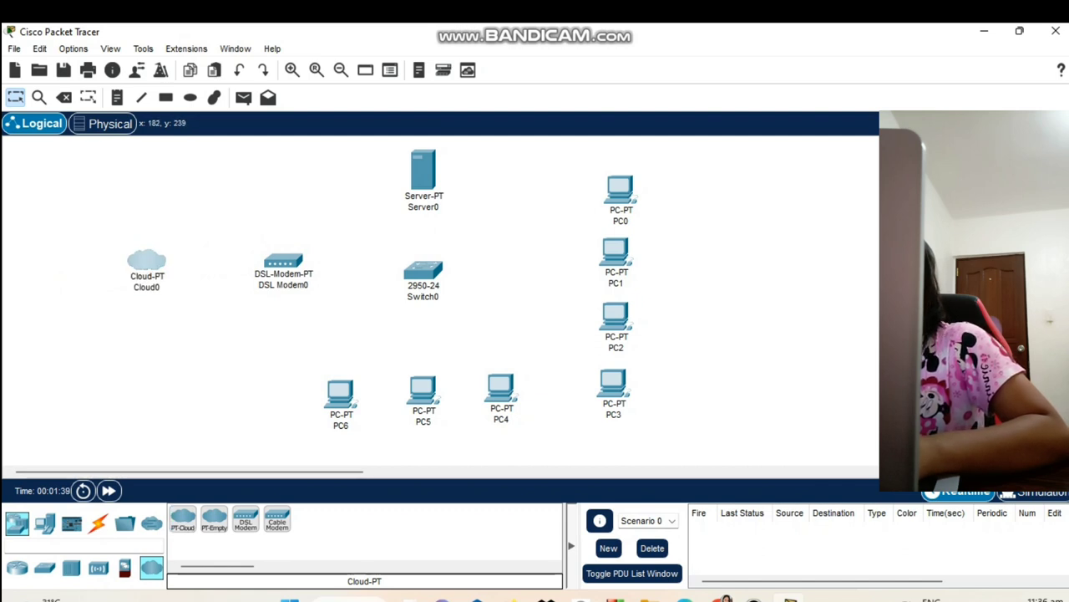
# Place a printer between the server and PC0, shifted slightly toward PC0.
pyautogui.click(44, 523)
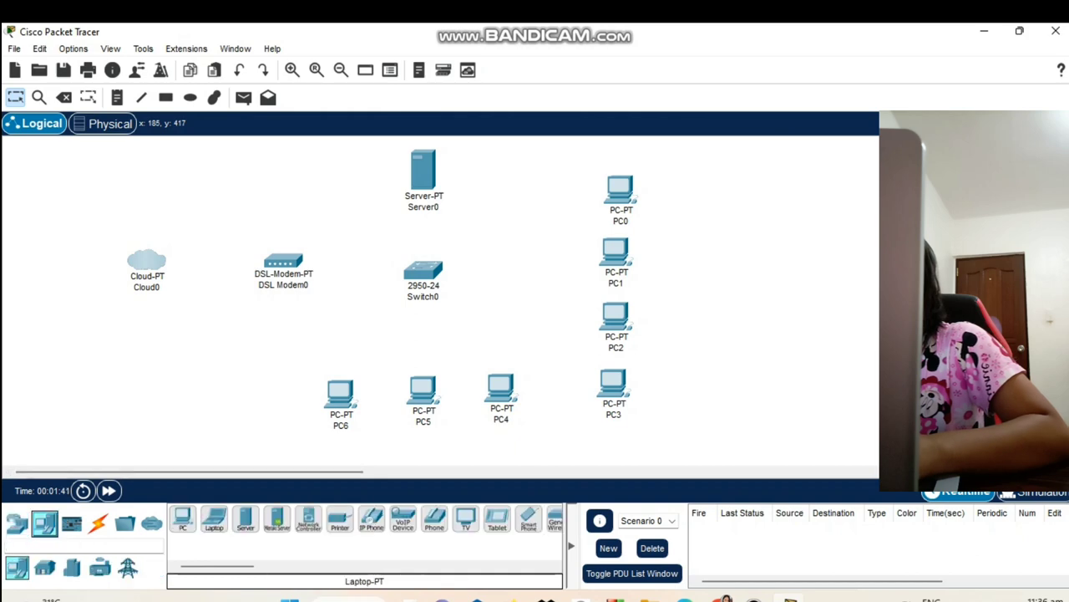
pyautogui.click(340, 519)
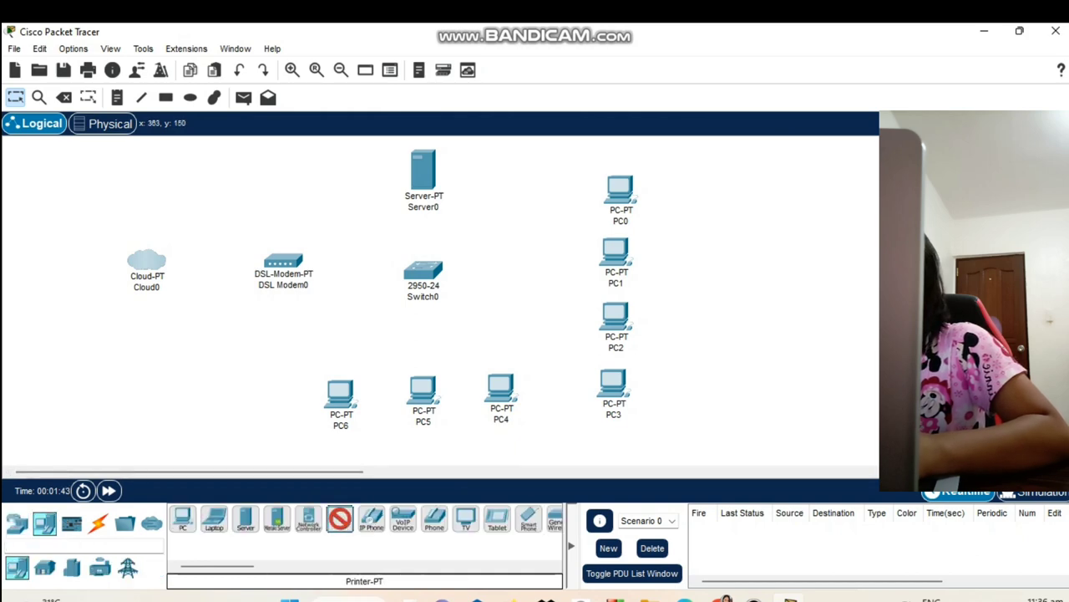
pyautogui.click(528, 179)
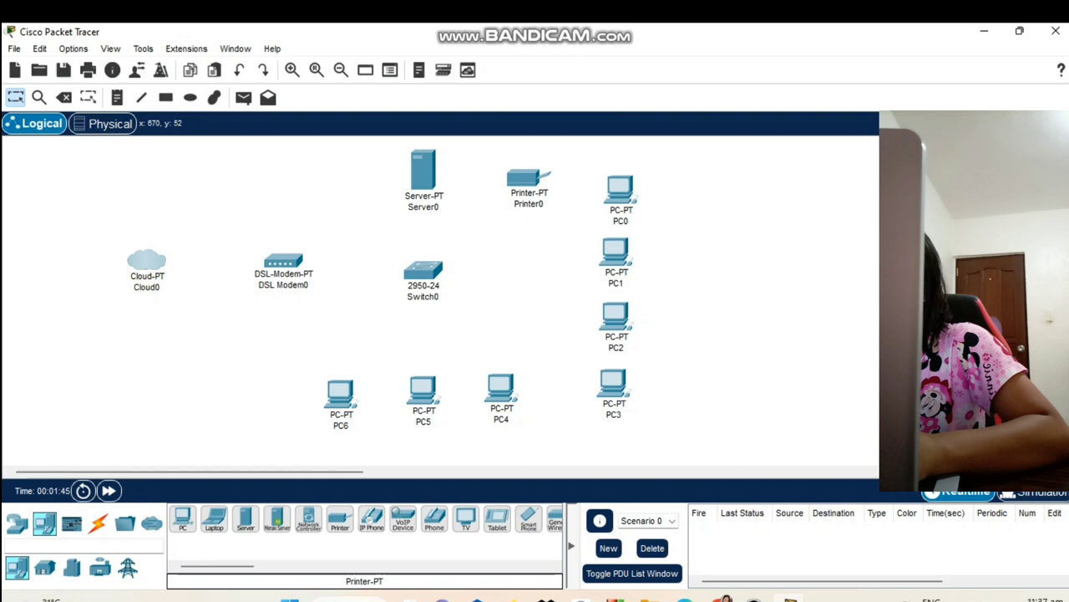
pyautogui.moveTo(526, 177); pyautogui.dragTo(541, 174)
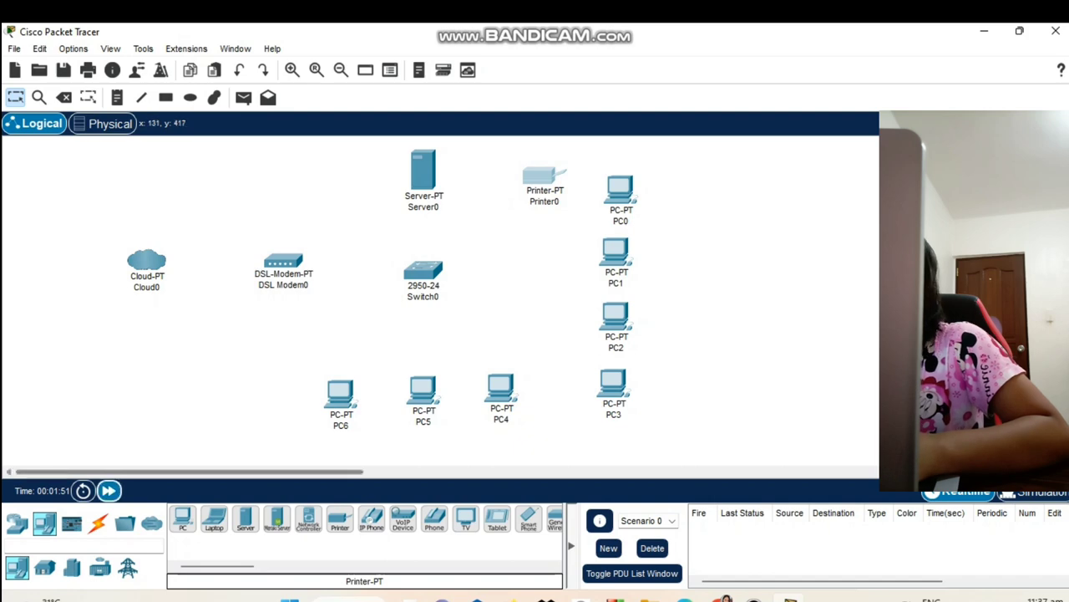
# Connect the cloud to the DSL modem and the DSL modem to the switch, using the automatically chosen connection type.
pyautogui.click(98, 522)
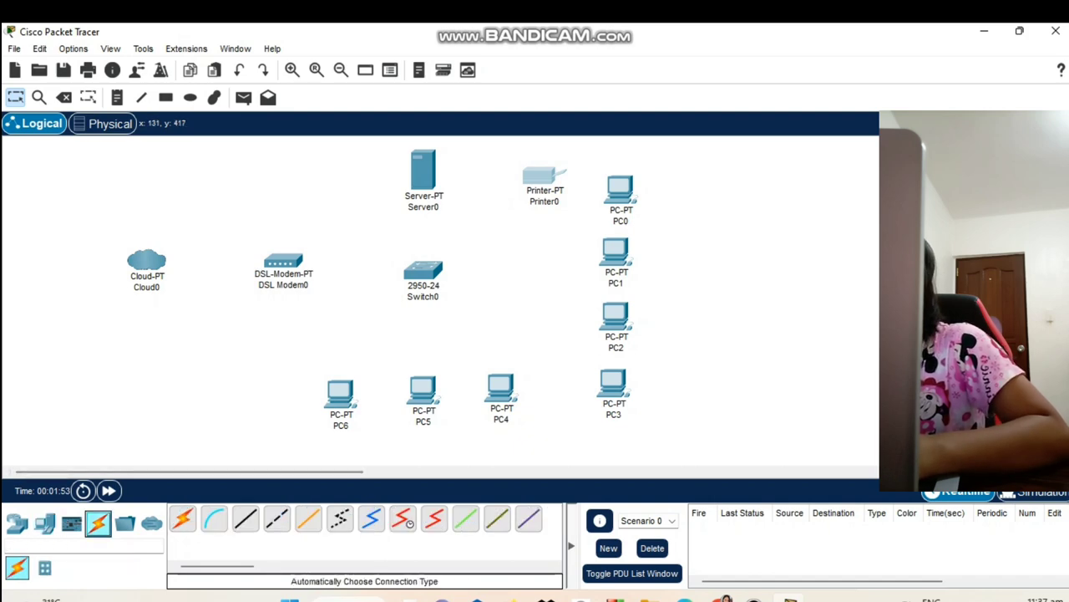
pyautogui.click(183, 519)
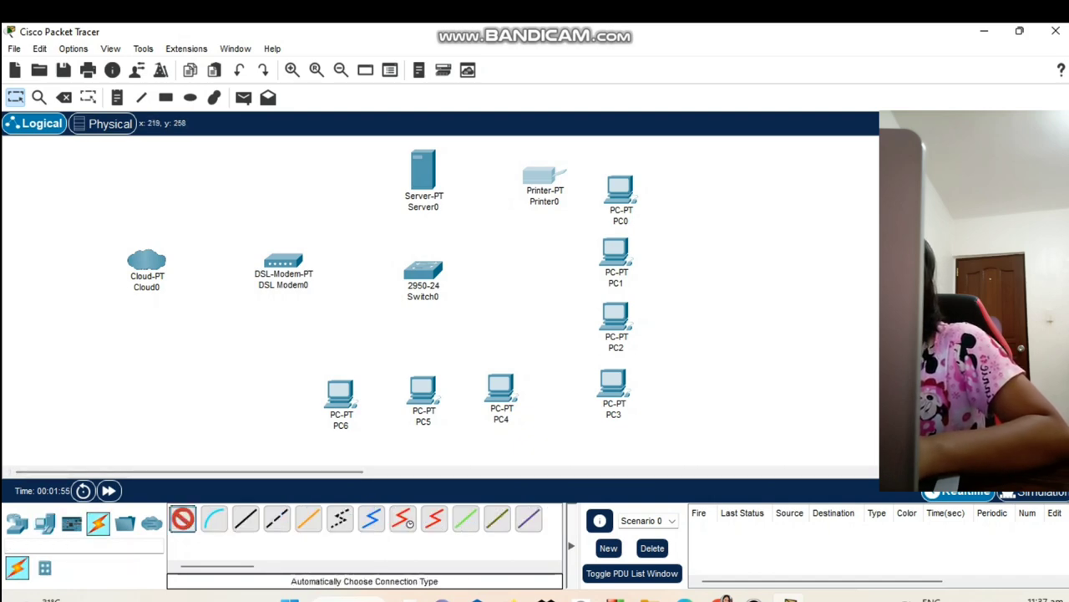
pyautogui.click(137, 254)
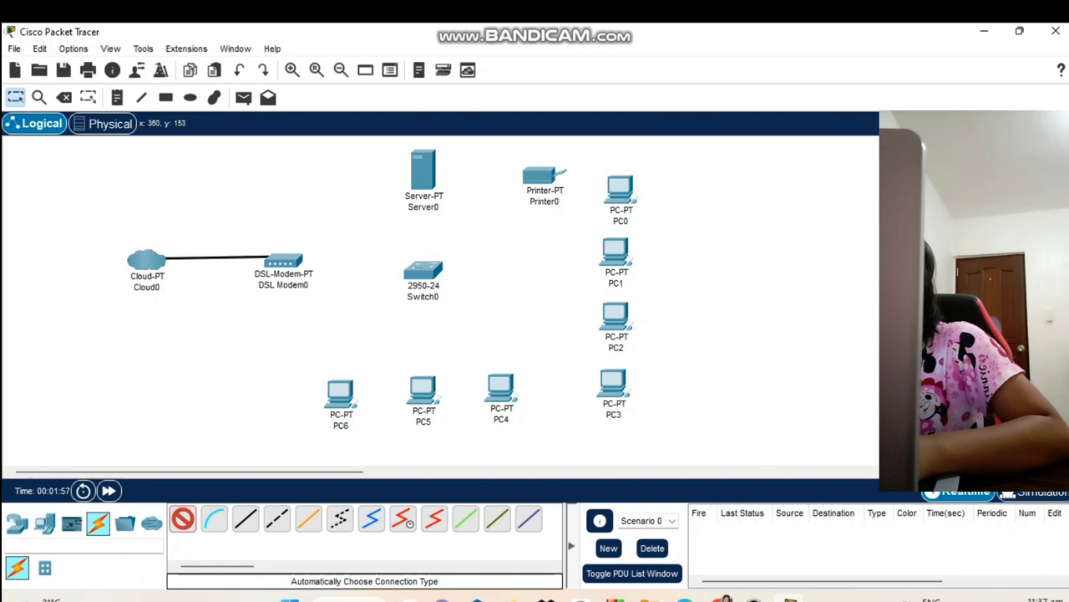
pyautogui.click(283, 261)
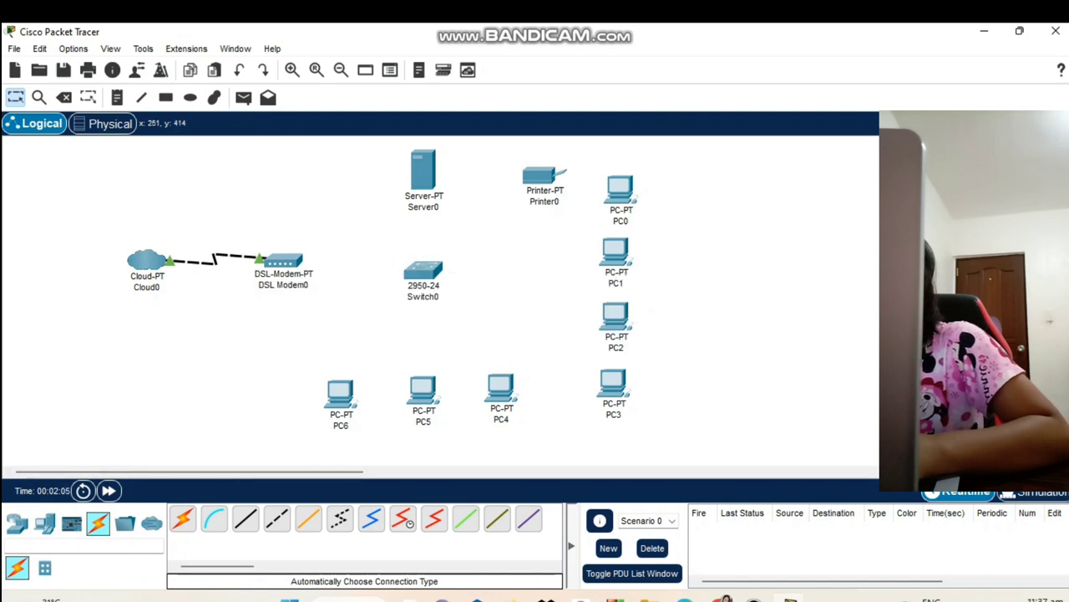
pyautogui.click(182, 519)
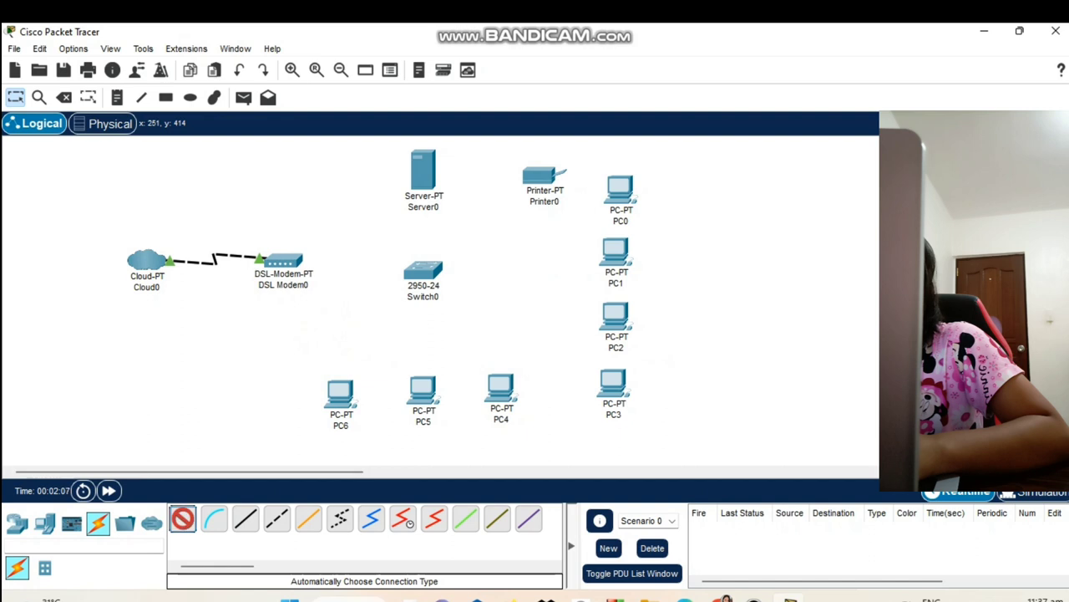
pyautogui.click(284, 261)
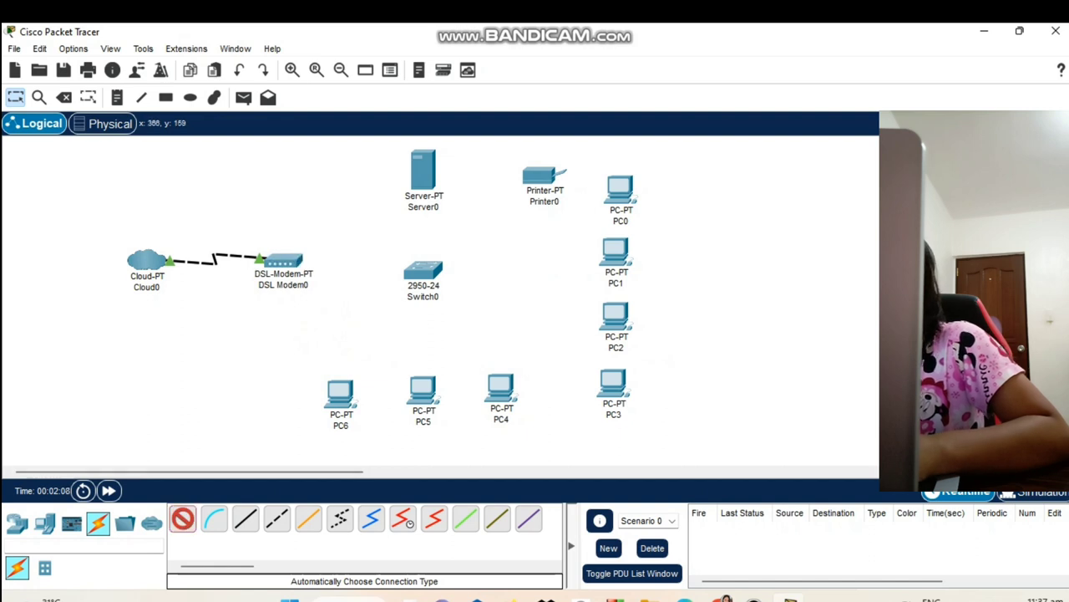
pyautogui.click(426, 268)
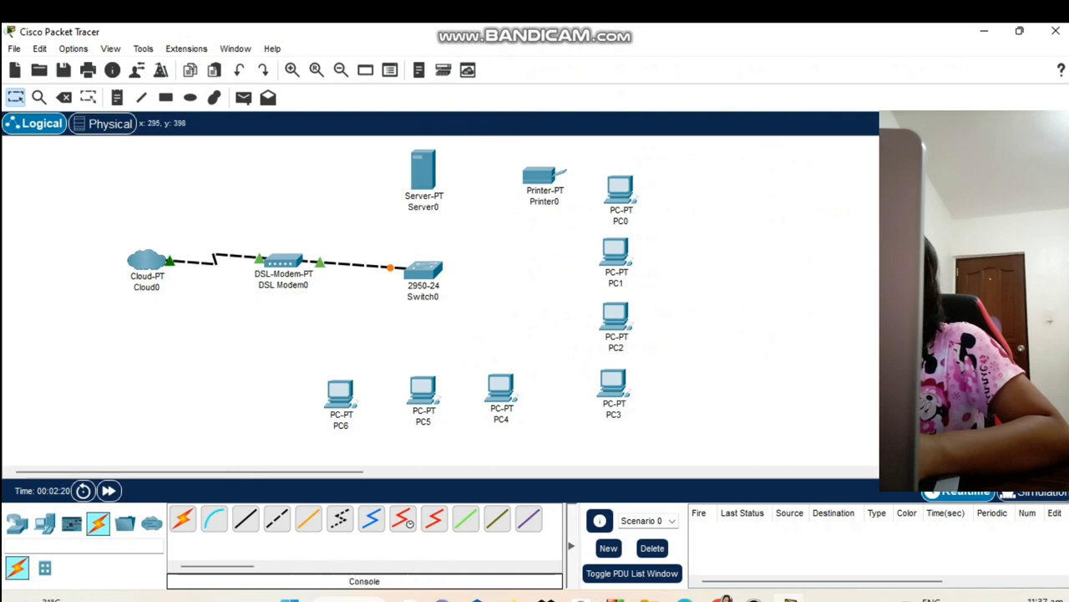
# Connect the switch to the server with an automatically chosen cable.
pyautogui.click(182, 518)
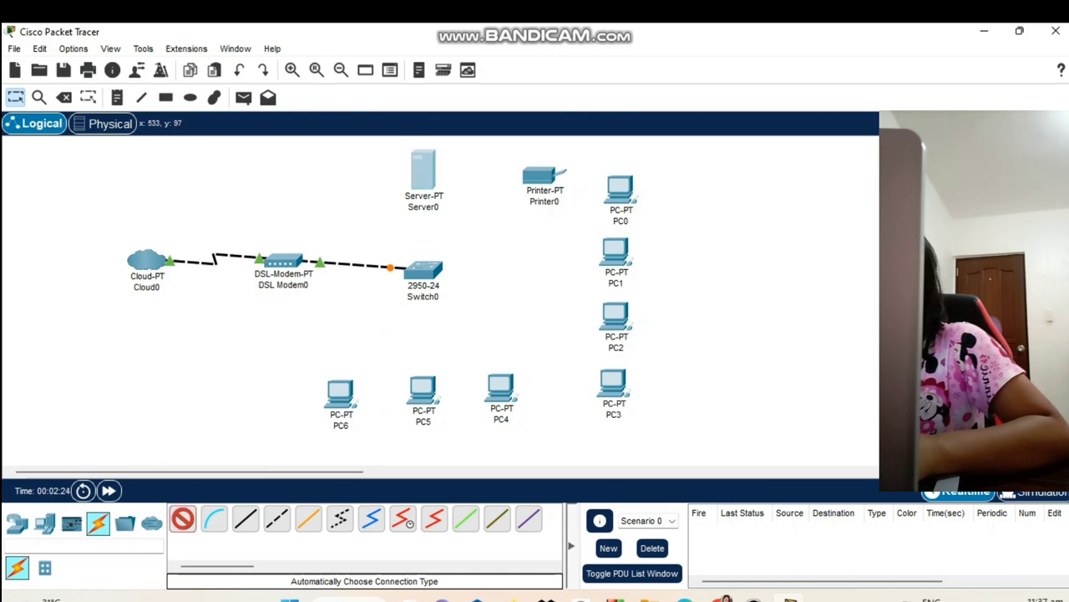
pyautogui.click(424, 268)
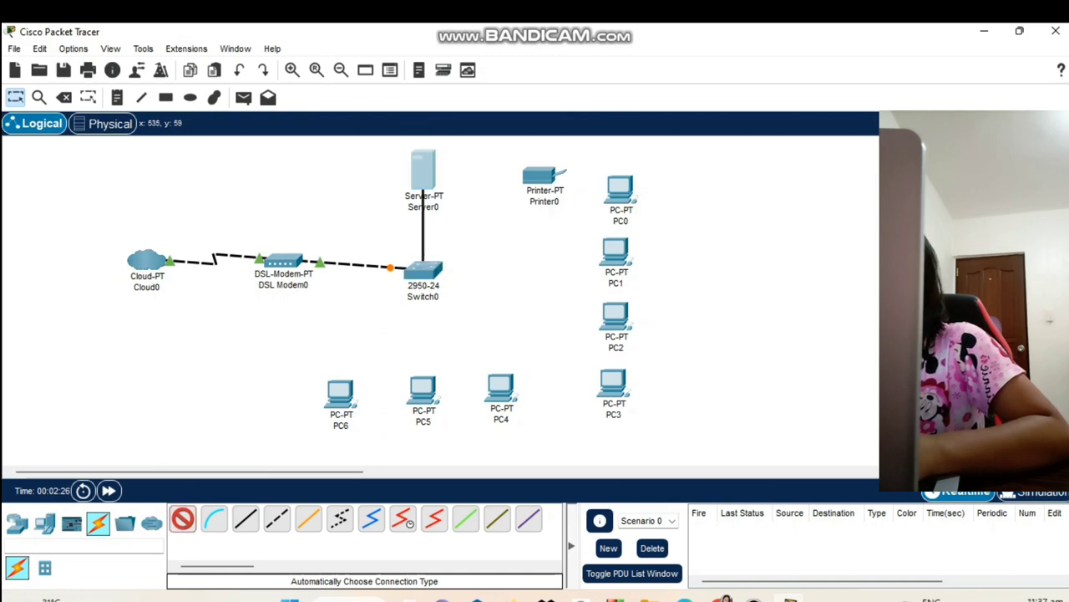
pyautogui.click(423, 177)
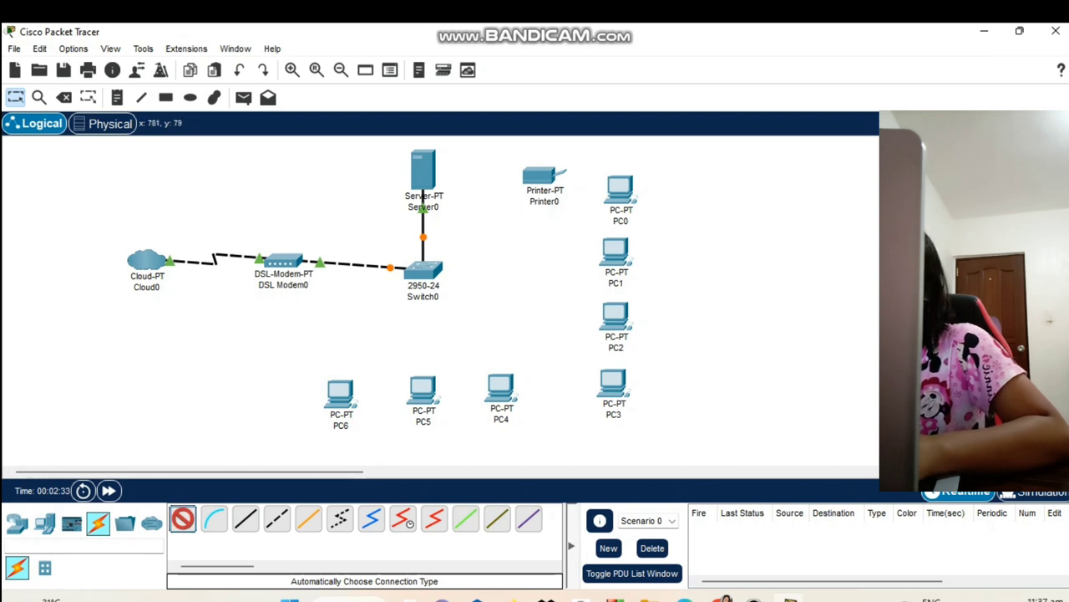
# Connect PC0, PC1 and PC2 to the switch with automatically chosen cables.
pyautogui.click(620, 189)
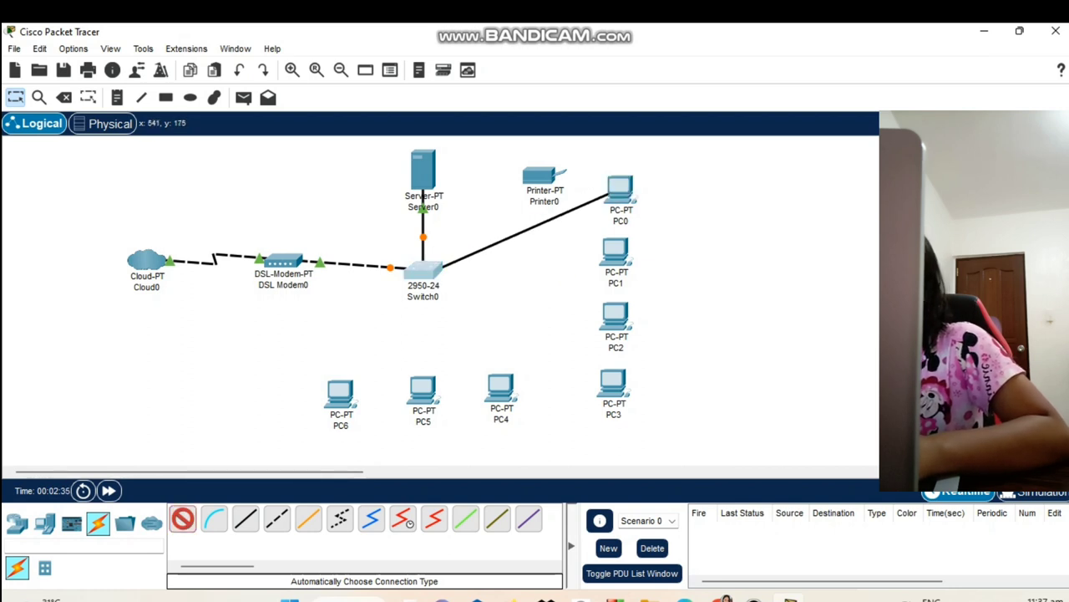
pyautogui.click(423, 267)
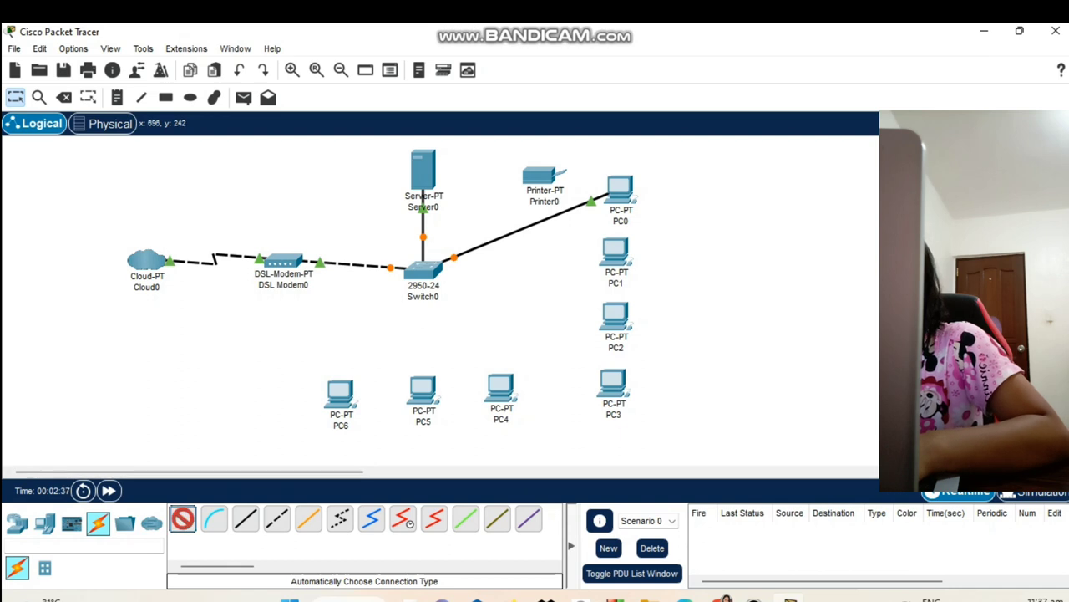
pyautogui.click(614, 251)
pyautogui.click(423, 267)
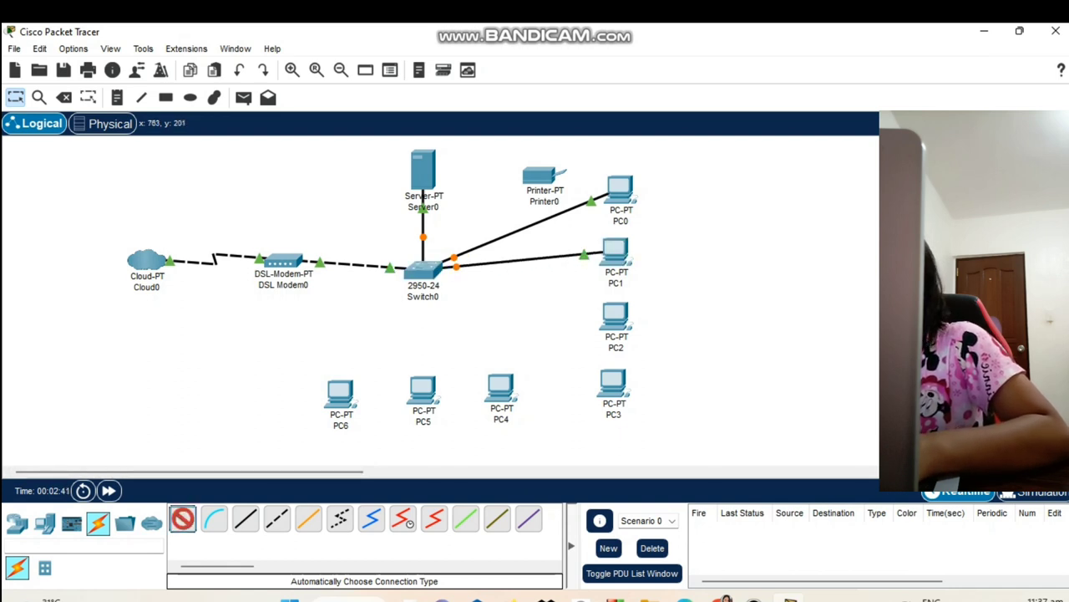
pyautogui.click(615, 316)
pyautogui.click(423, 269)
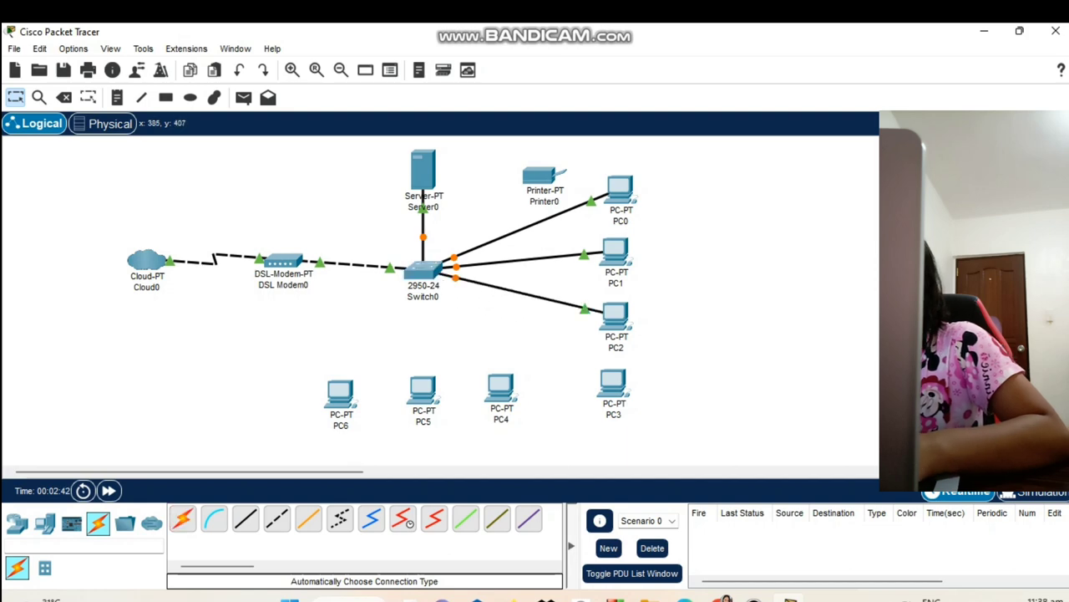
# Connect PC3 and PC4 to the switch, using the automatic connection type for both.
pyautogui.click(182, 519)
pyautogui.click(615, 386)
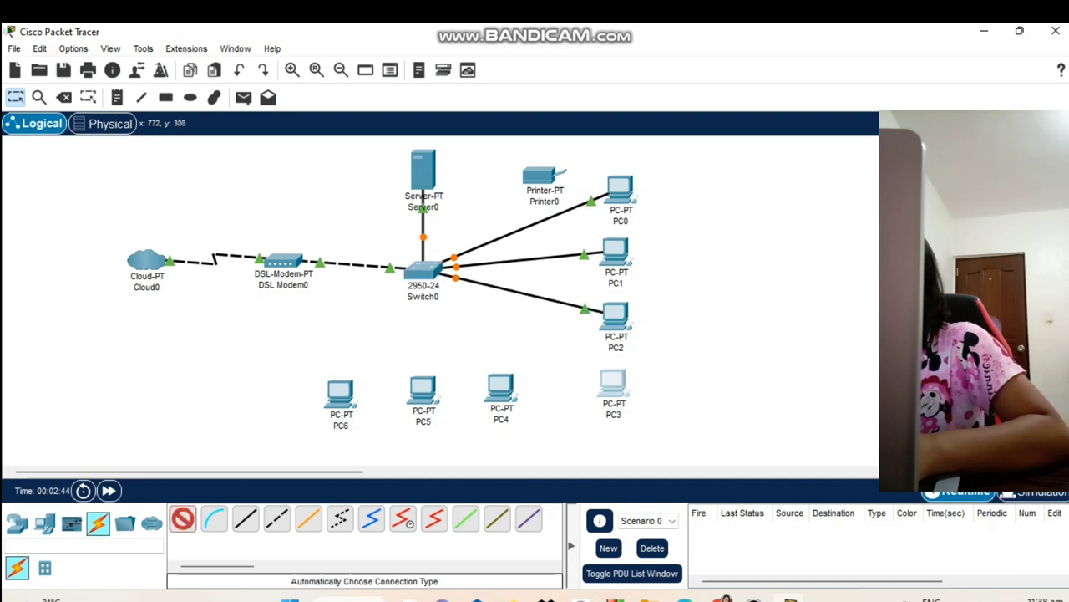
pyautogui.click(613, 385)
pyautogui.click(613, 385)
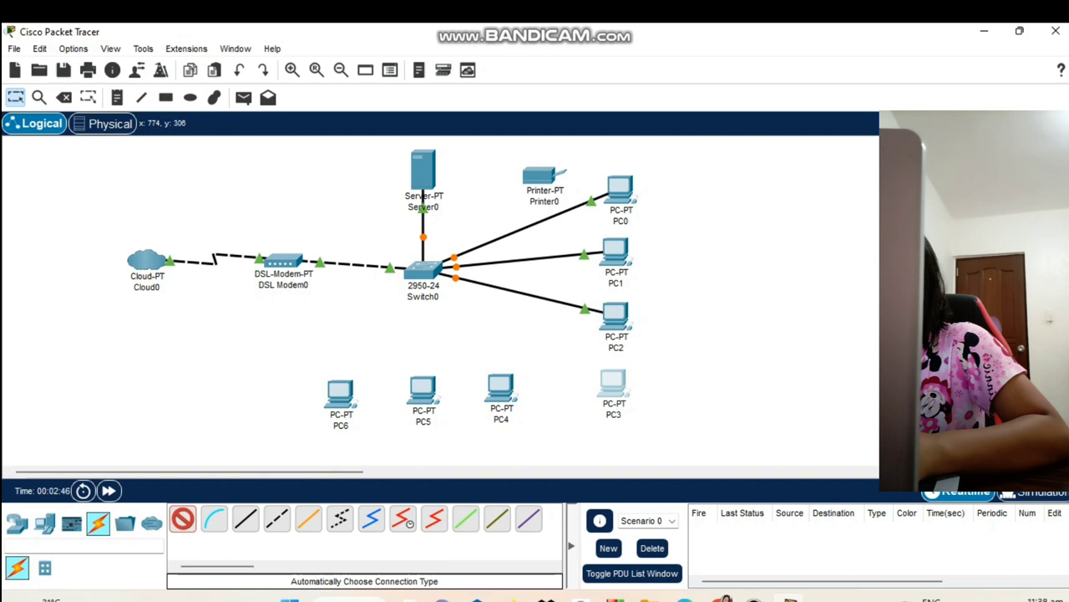
pyautogui.click(638, 266)
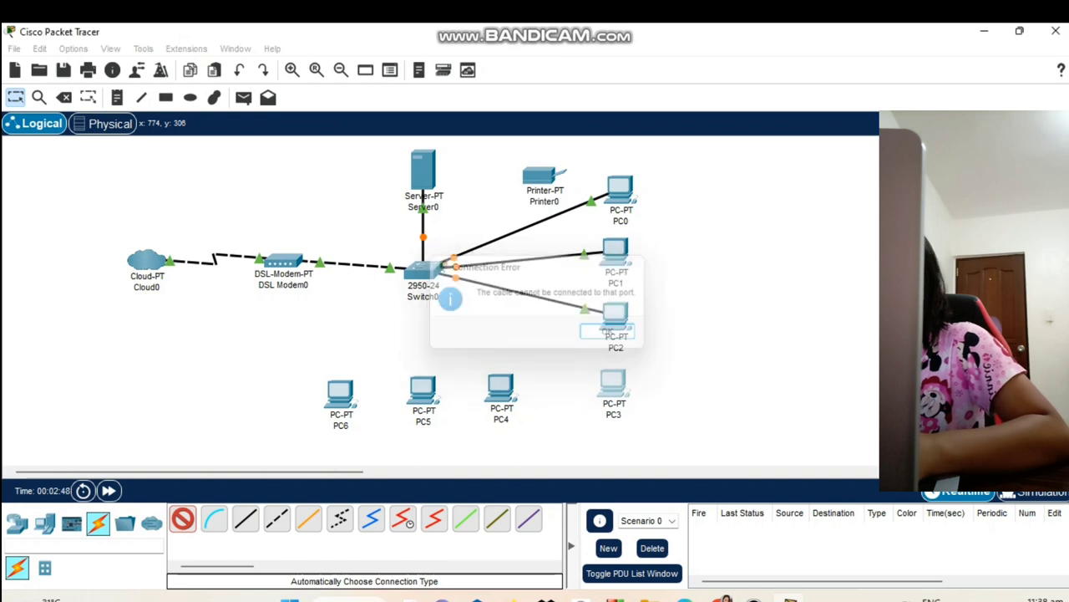
pyautogui.click(423, 269)
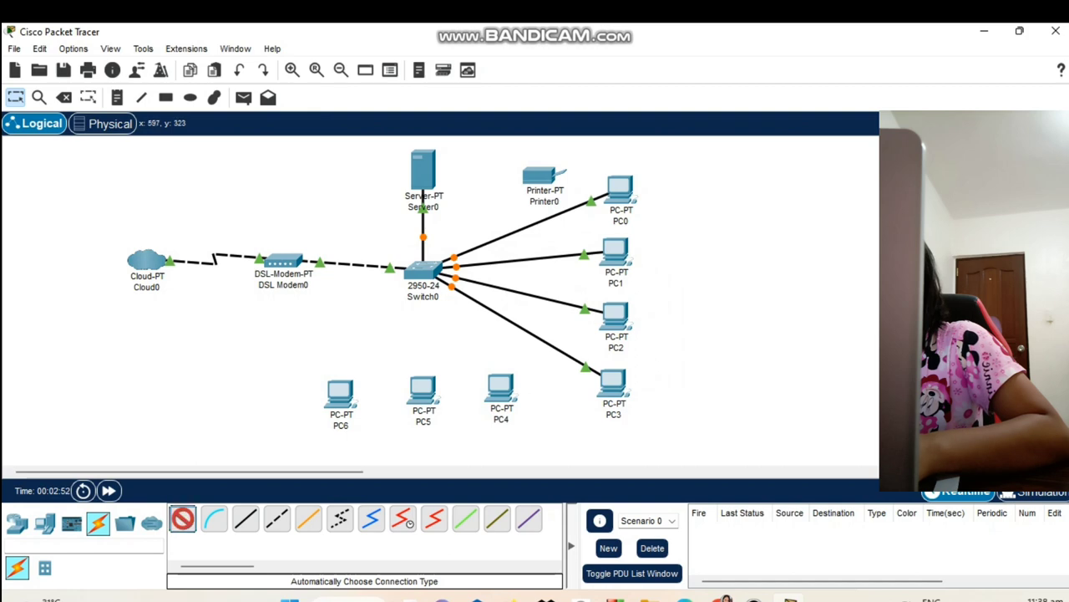
pyautogui.click(497, 389)
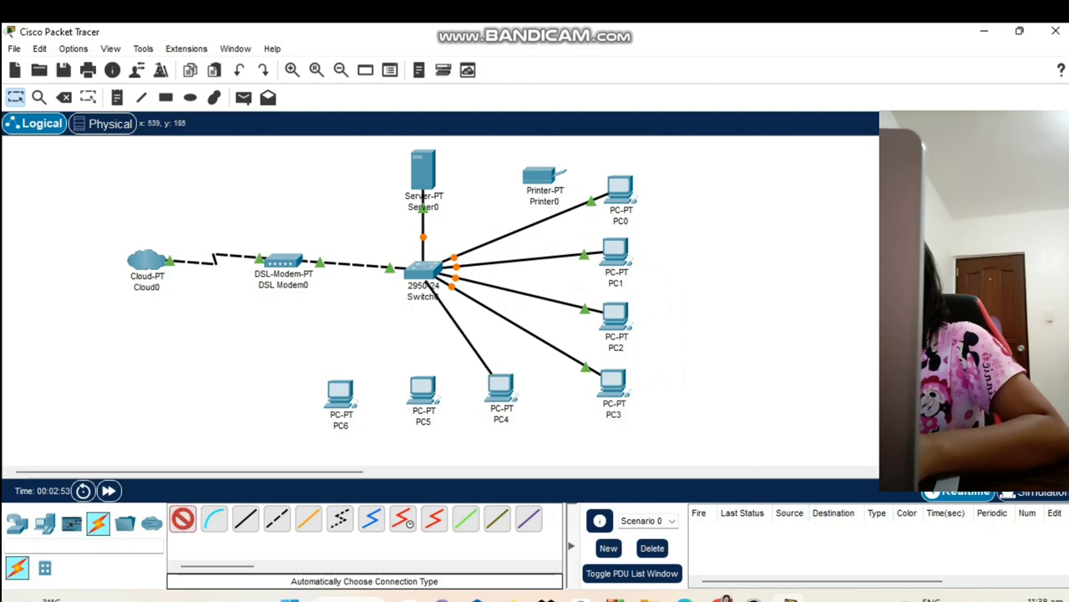
pyautogui.click(494, 377)
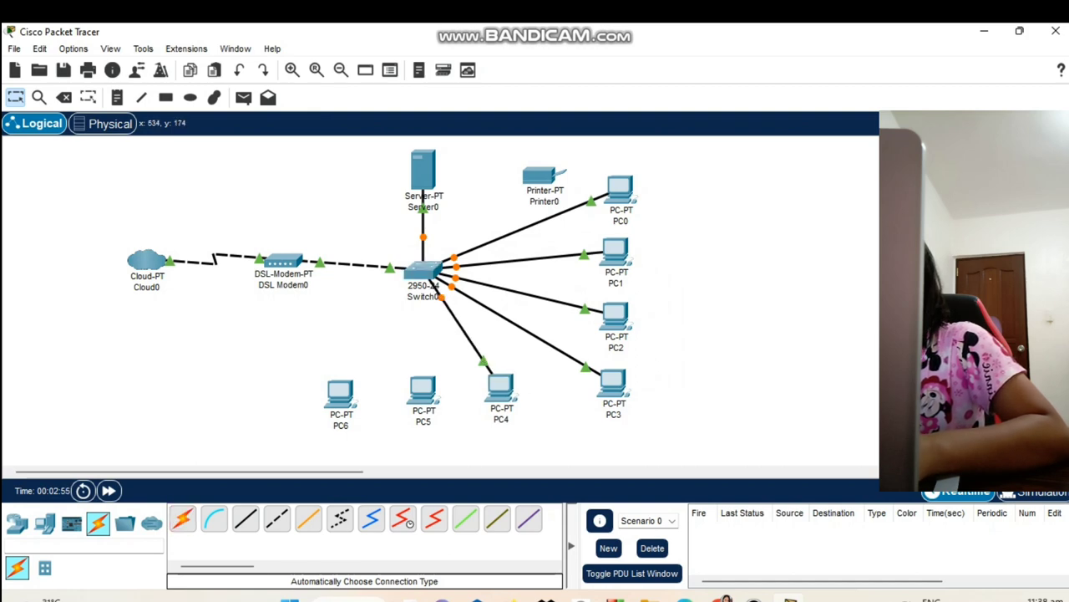
# Connect PC5 and PC6 to the switch, using the automatic connection type for both.
pyautogui.click(183, 519)
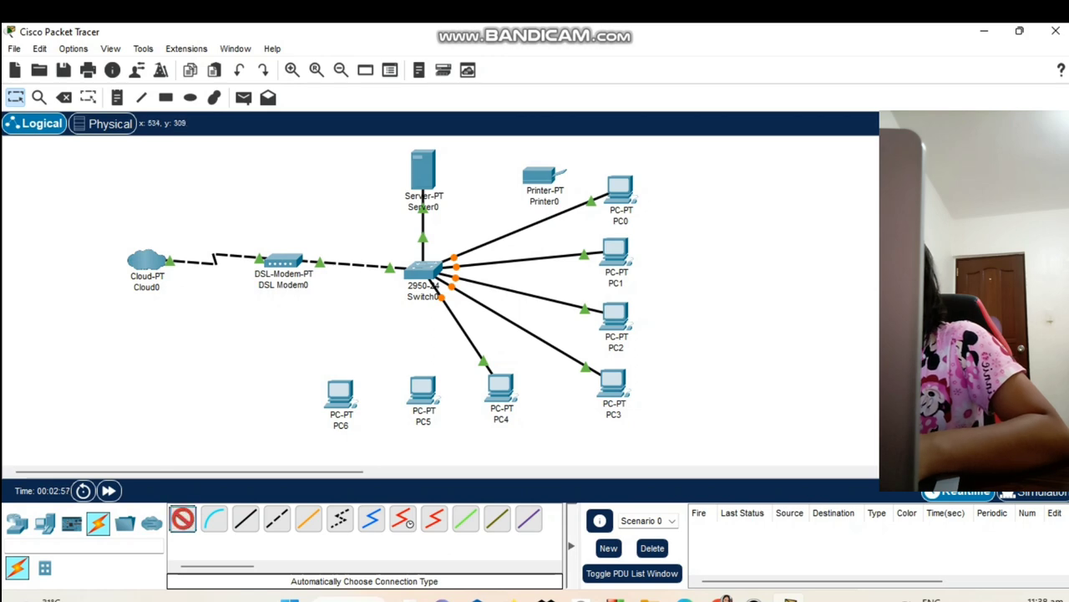
pyautogui.click(424, 389)
pyautogui.click(422, 380)
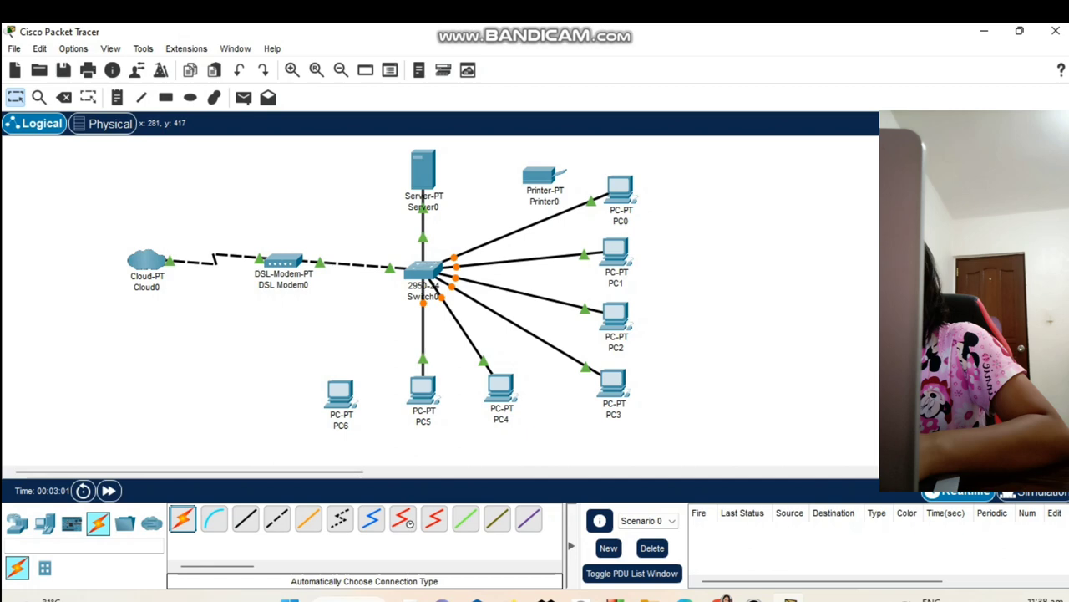
pyautogui.click(183, 518)
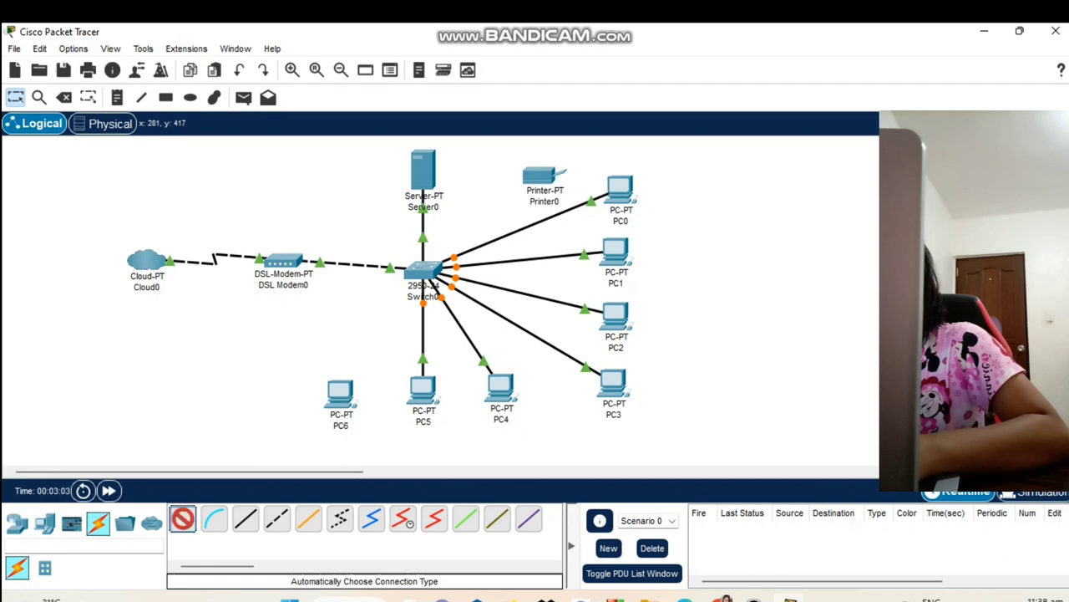
pyautogui.click(341, 386)
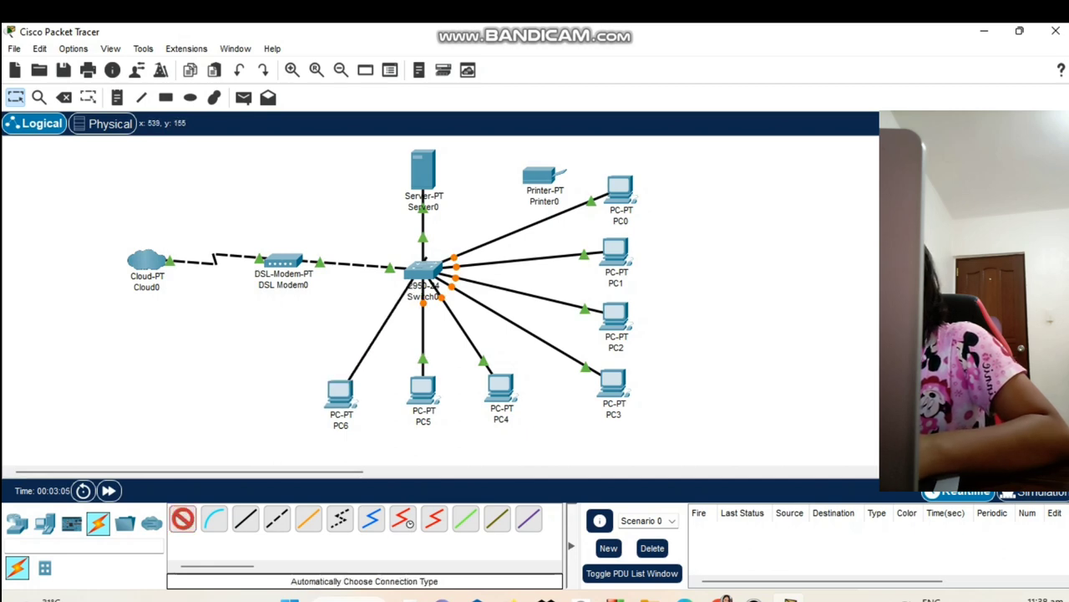
pyautogui.click(340, 391)
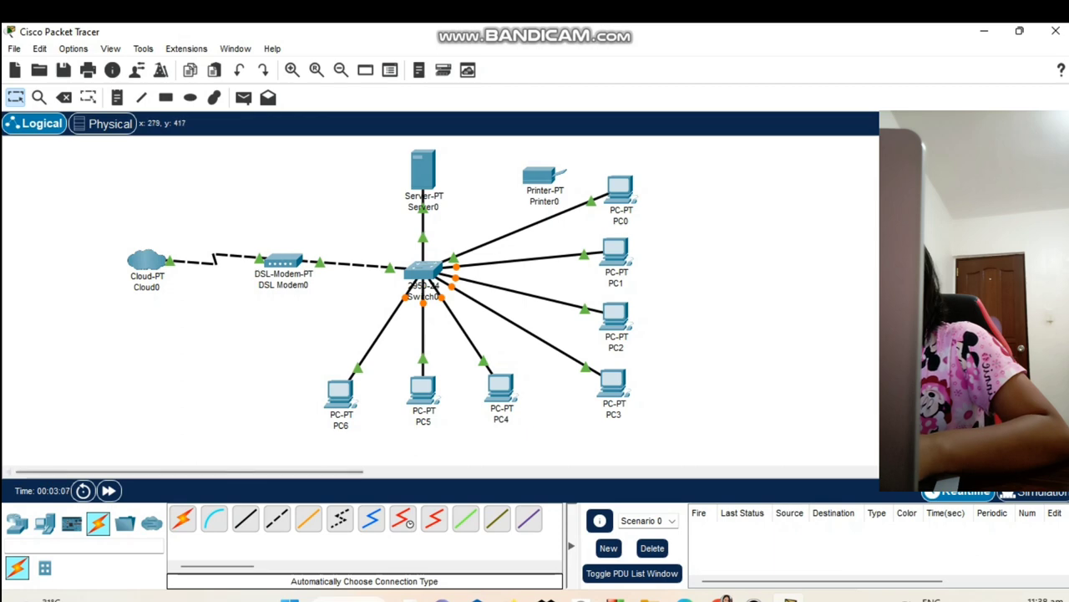
# Connect the printer to the switch with an automatically chosen cable.
pyautogui.click(183, 519)
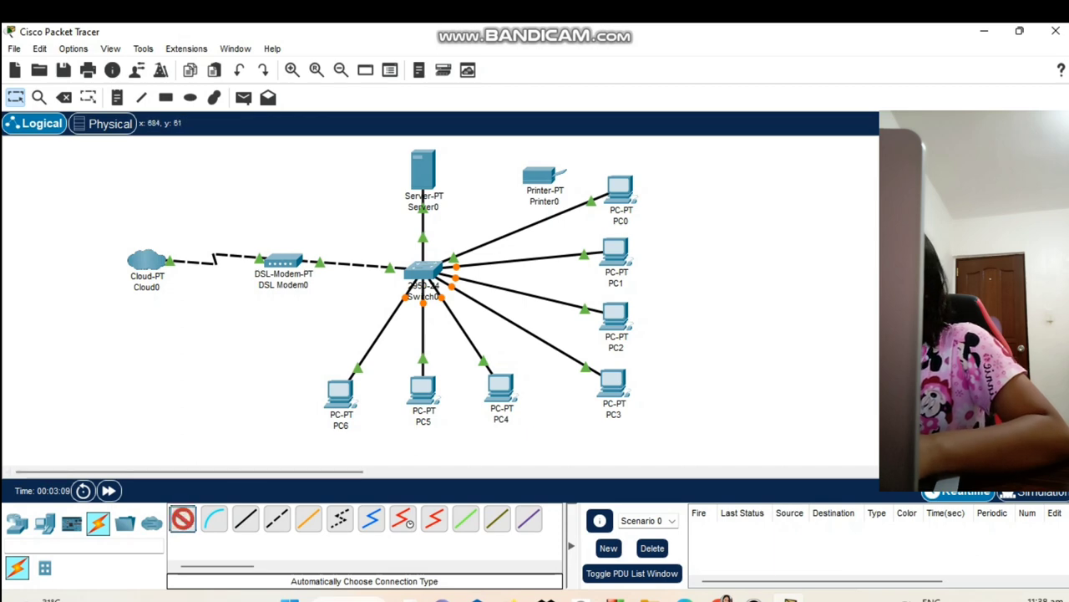
pyautogui.click(543, 175)
pyautogui.click(422, 269)
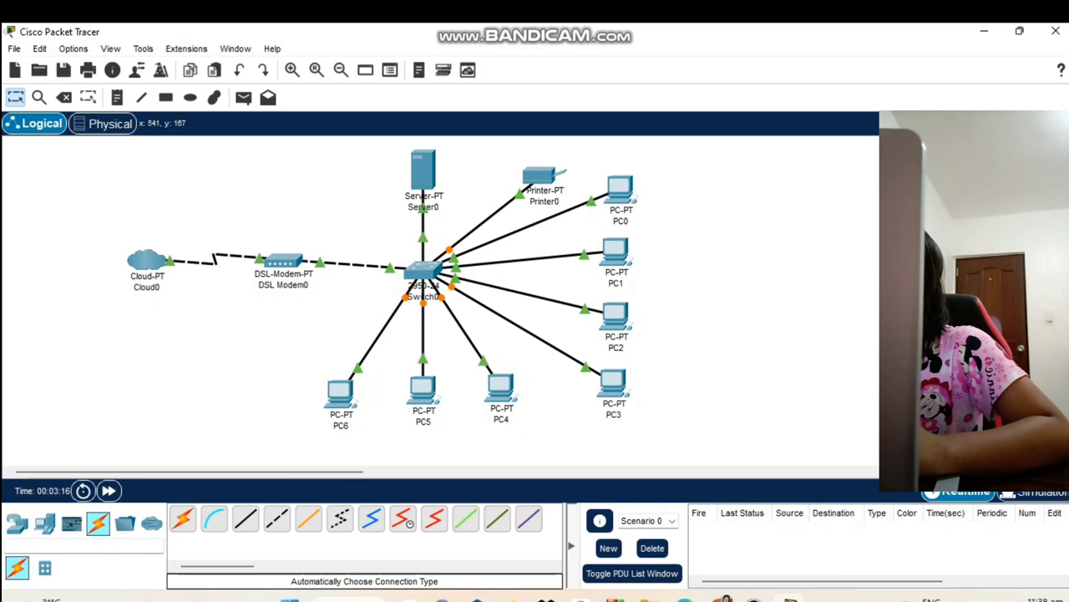
# Assign the server's FastEthernet0 interface the static IPv4 address 192.168.0.1 with subnet mask 255.255.255.0.
pyautogui.click(423, 170)
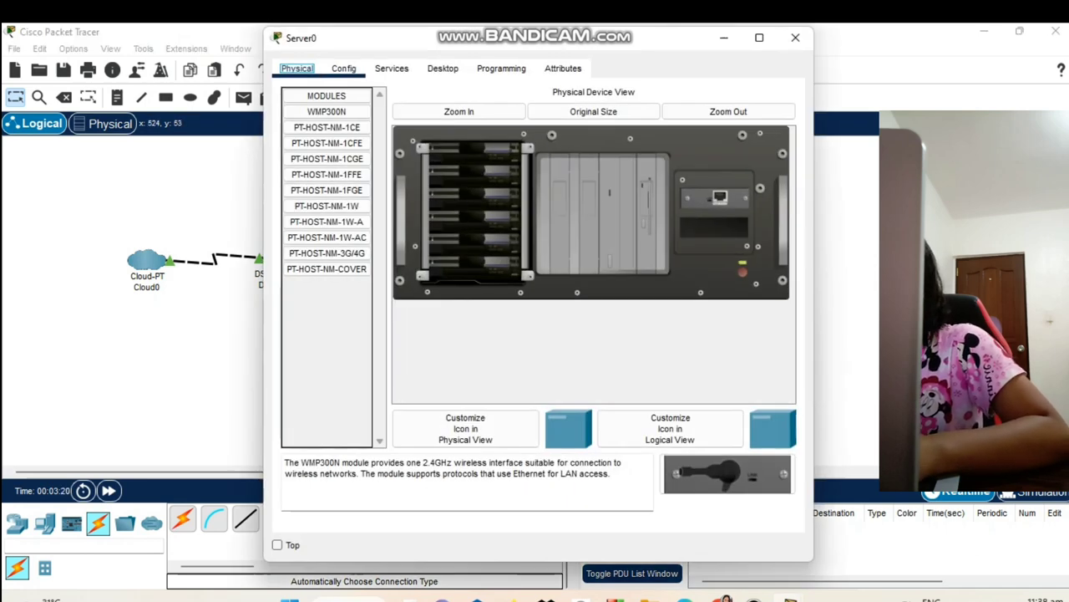
pyautogui.click(343, 68)
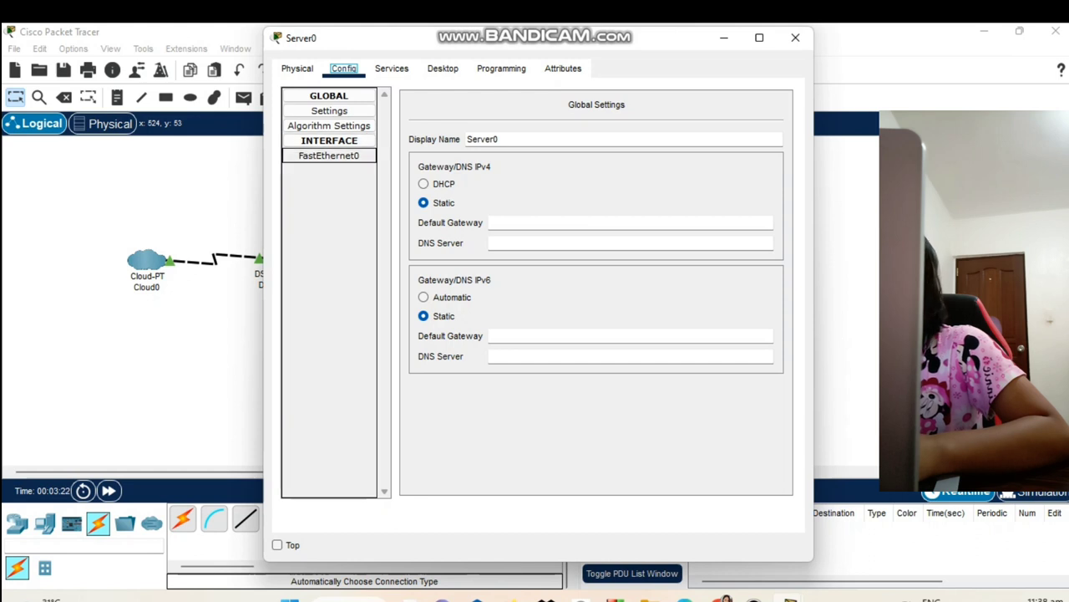
pyautogui.click(329, 156)
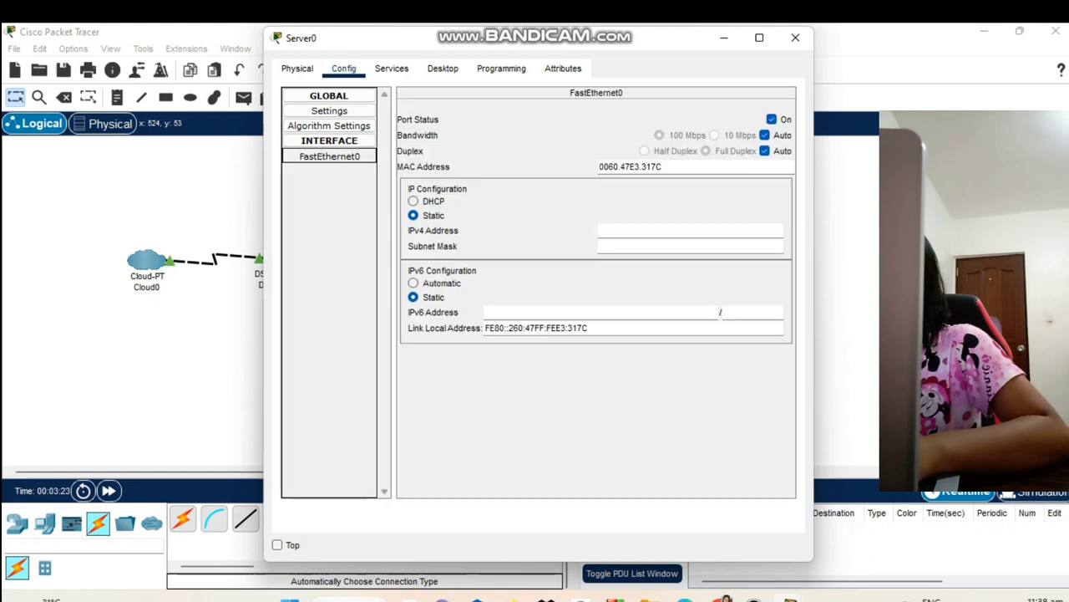
pyautogui.click(668, 231)
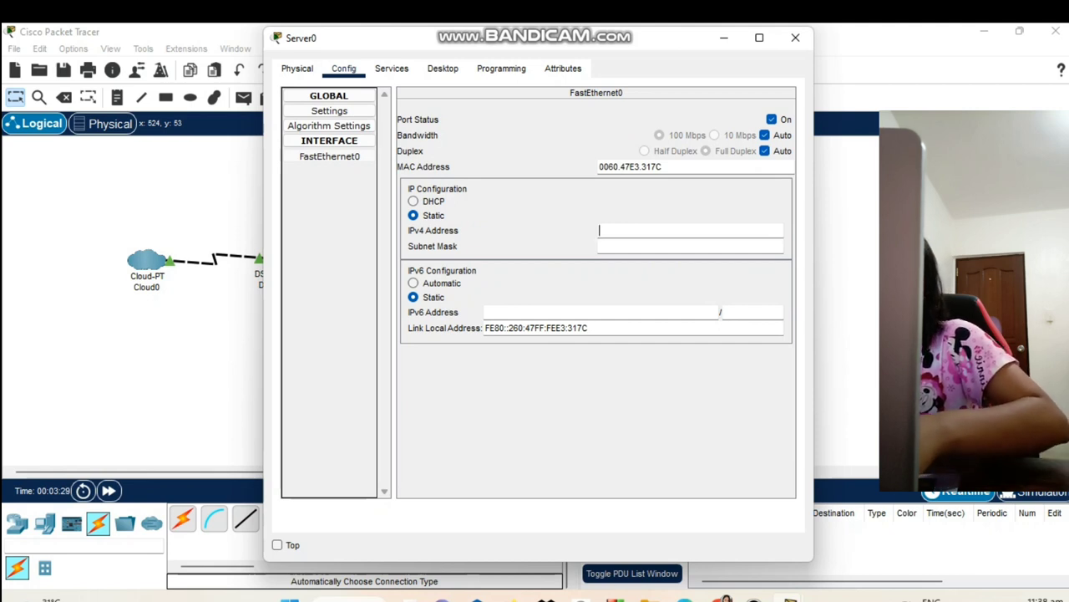
pyautogui.write('192.')
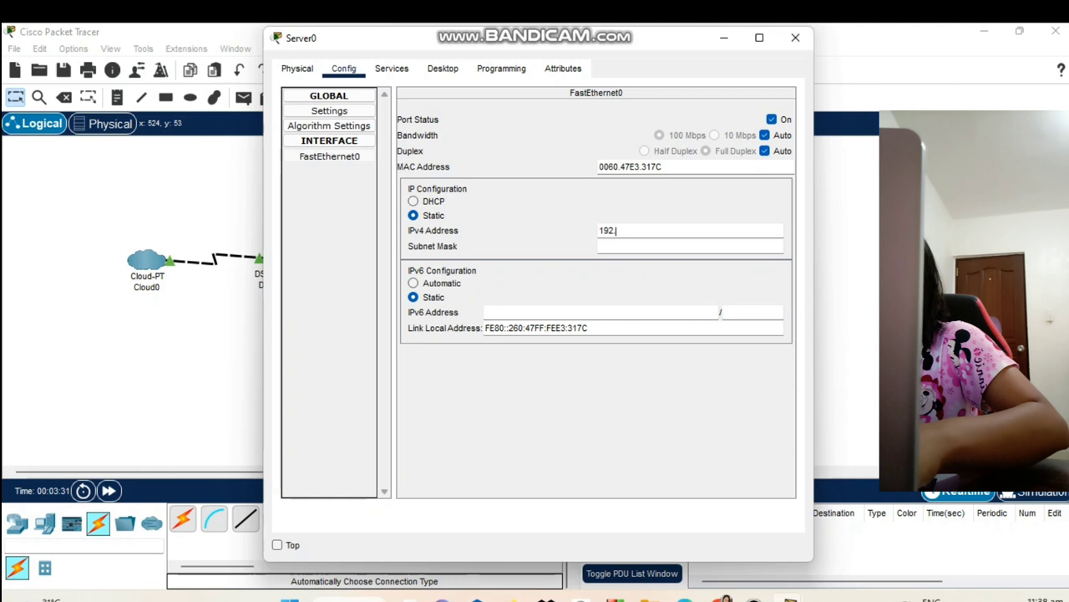
pyautogui.write('168.0.1')
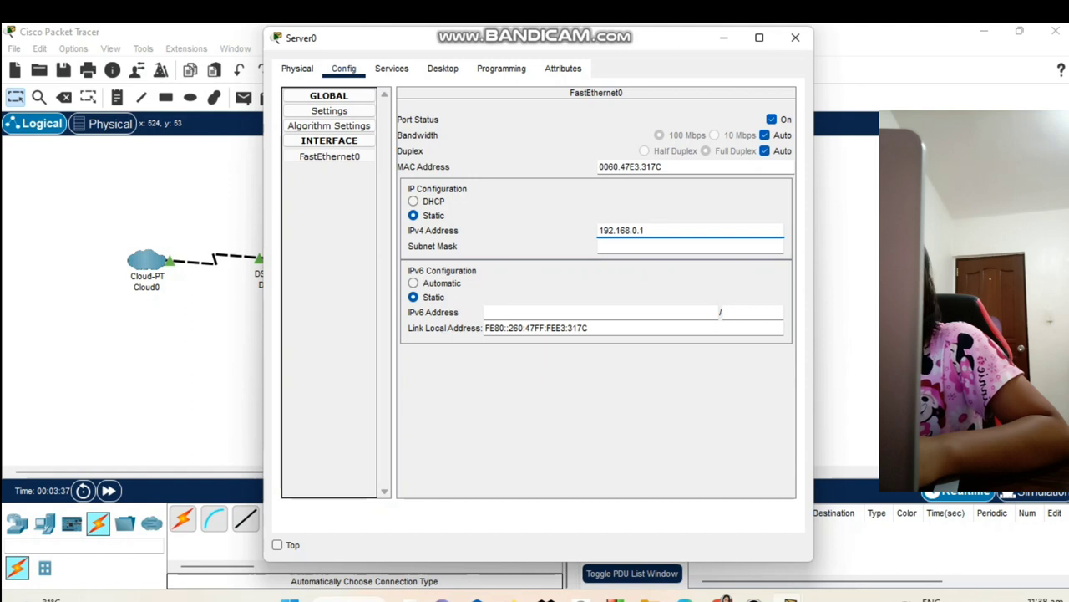
pyautogui.click(627, 245)
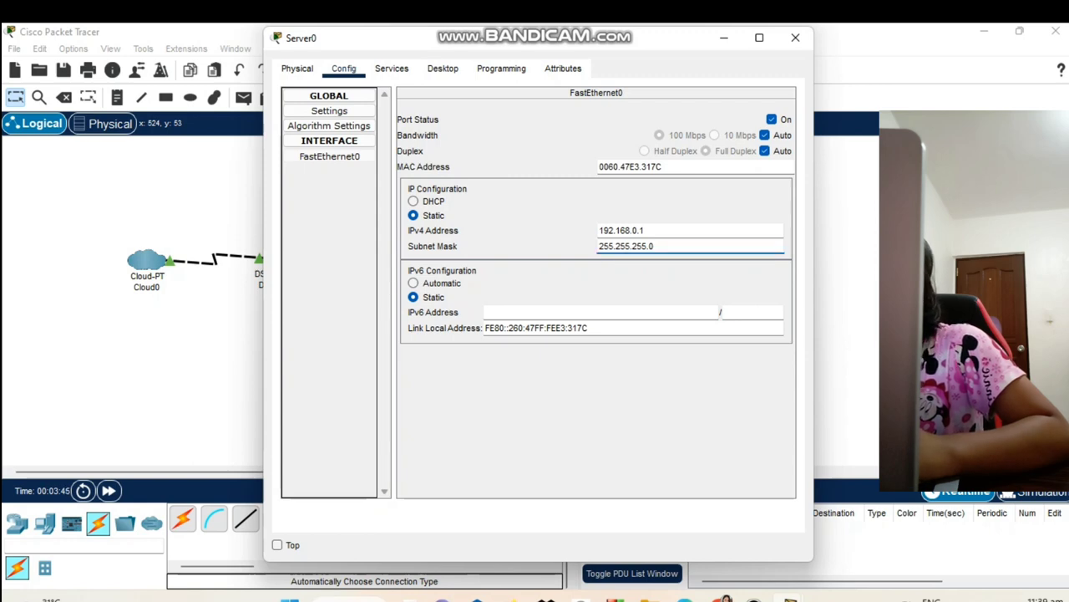
# Review the server's IPv4 address and subnet mask in its desktop IP Configuration, closing the server's window when done.
pyautogui.click(443, 68)
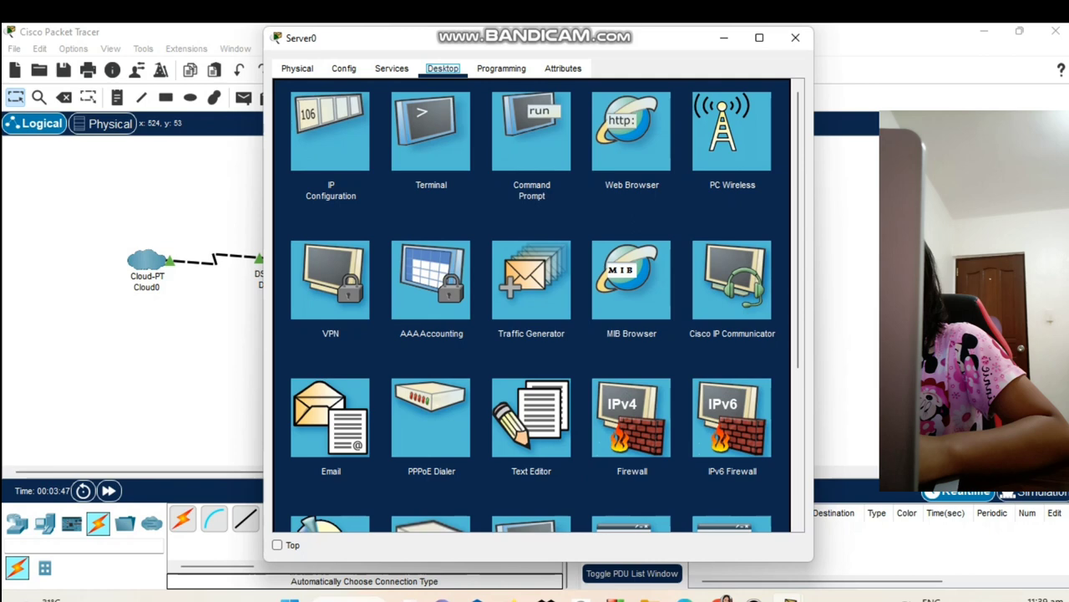
pyautogui.click(330, 132)
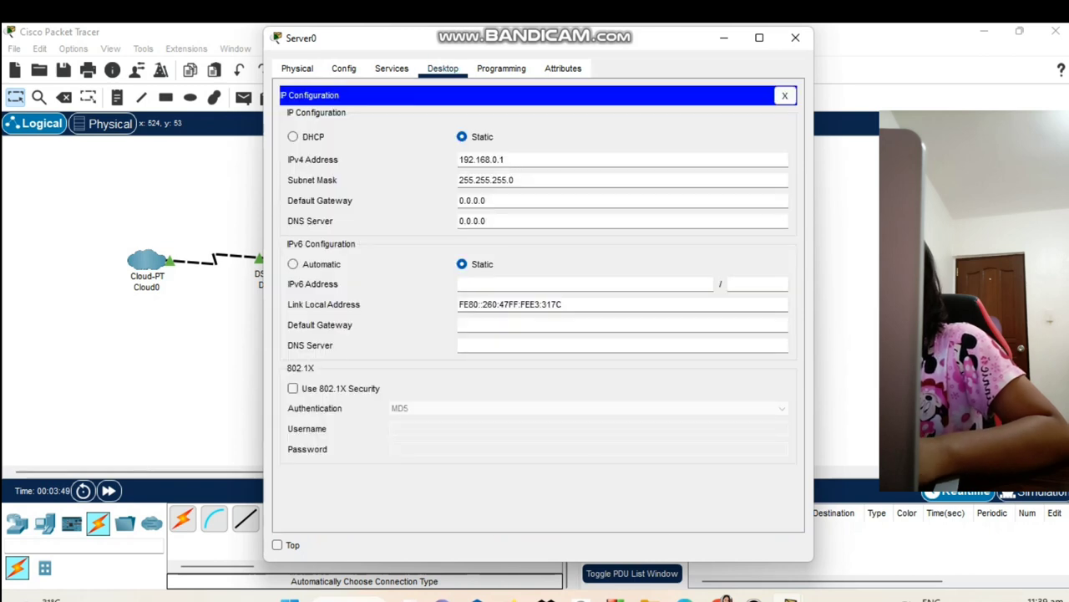
pyautogui.moveTo(505, 160); pyautogui.dragTo(457, 160)
pyautogui.click(508, 160)
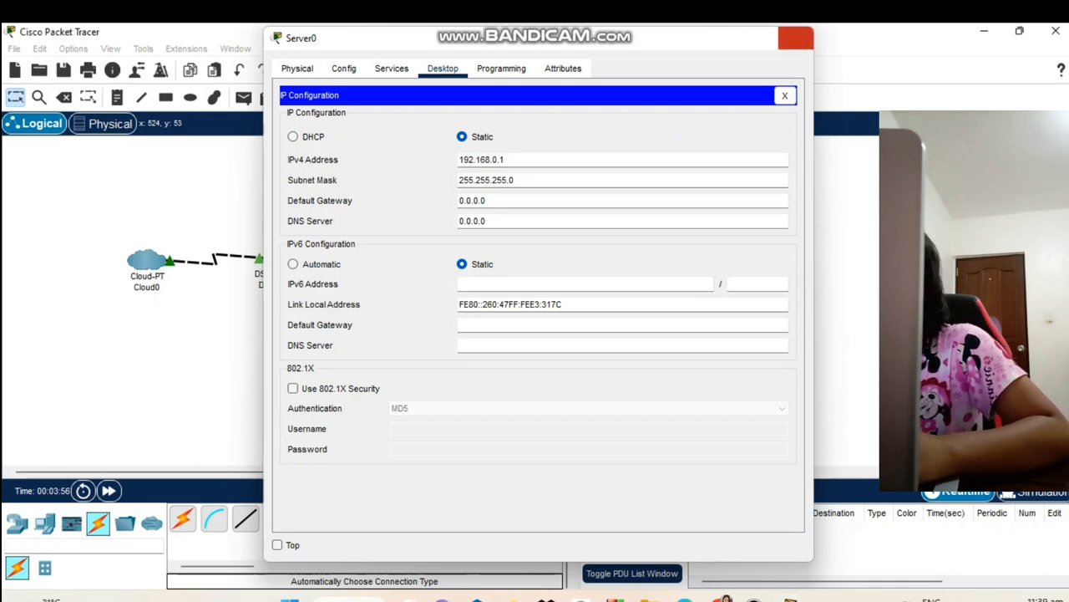
pyautogui.click(795, 38)
# Assign PC0's FastEthernet0 interface the static IPv4 address 192.168.0.2 with subnet mask 255.255.255.0.
pyautogui.click(620, 188)
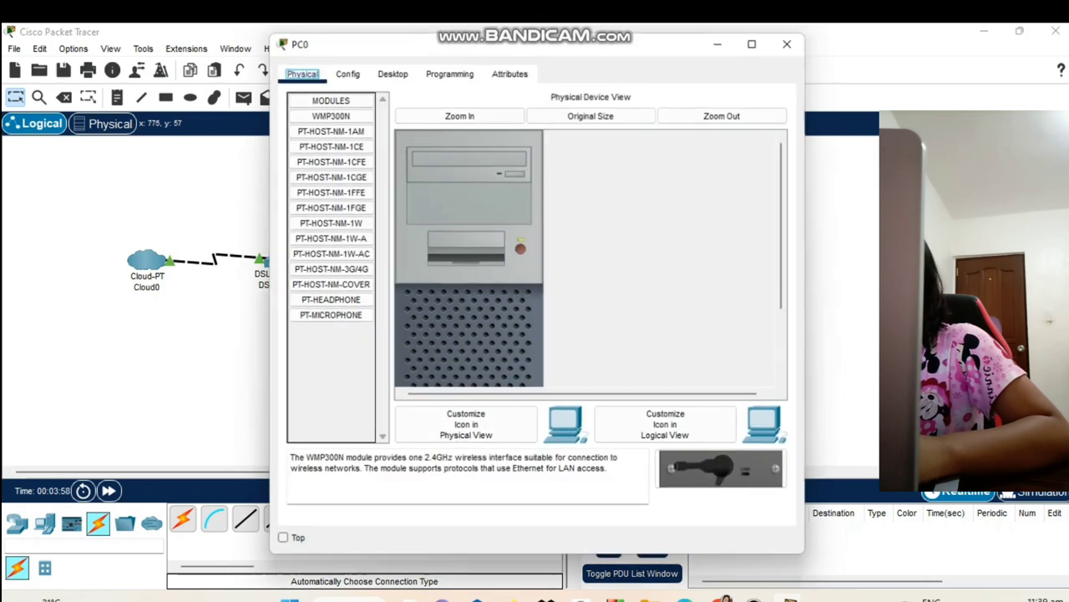
pyautogui.click(344, 69)
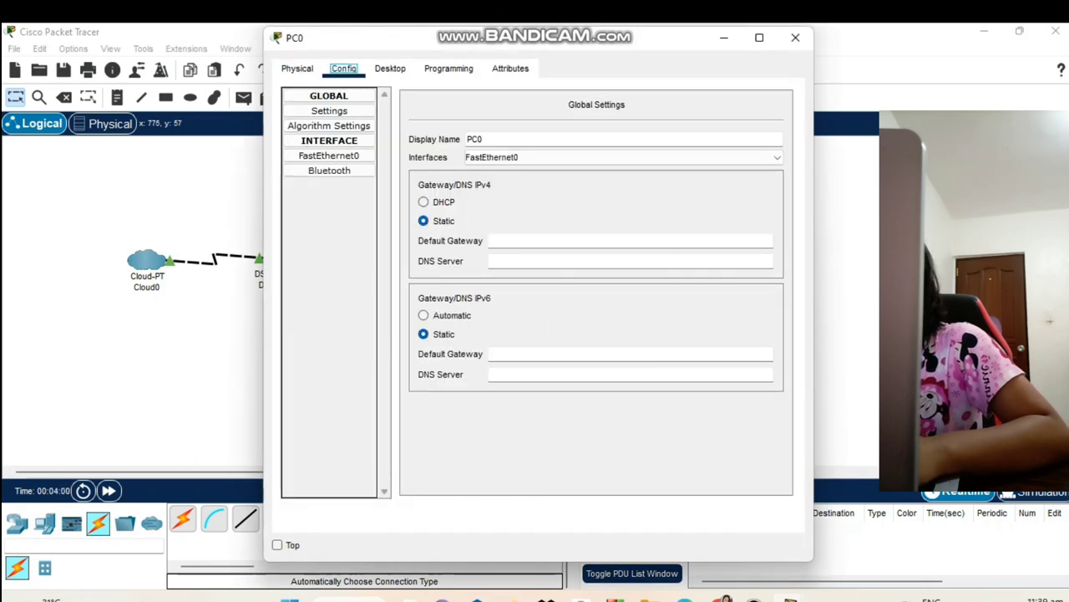
pyautogui.click(329, 156)
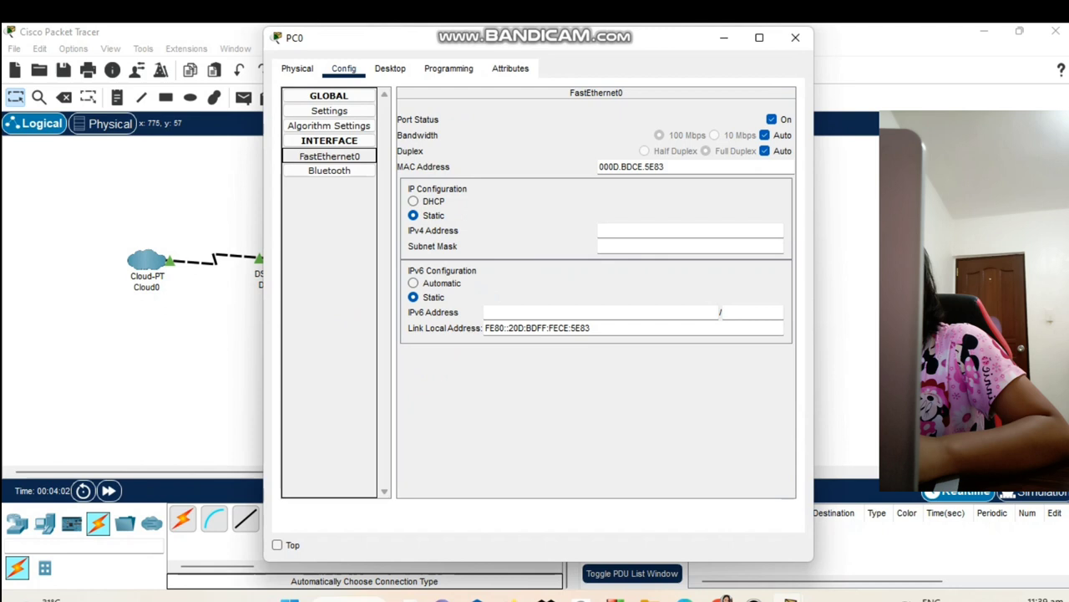
pyautogui.click(660, 230)
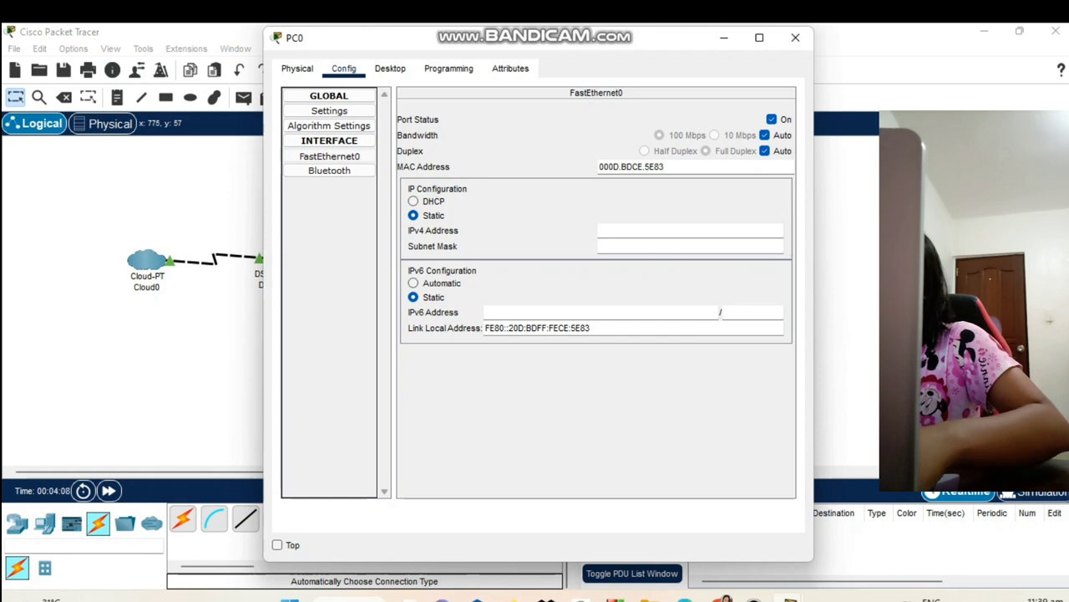
pyautogui.write('192.1')
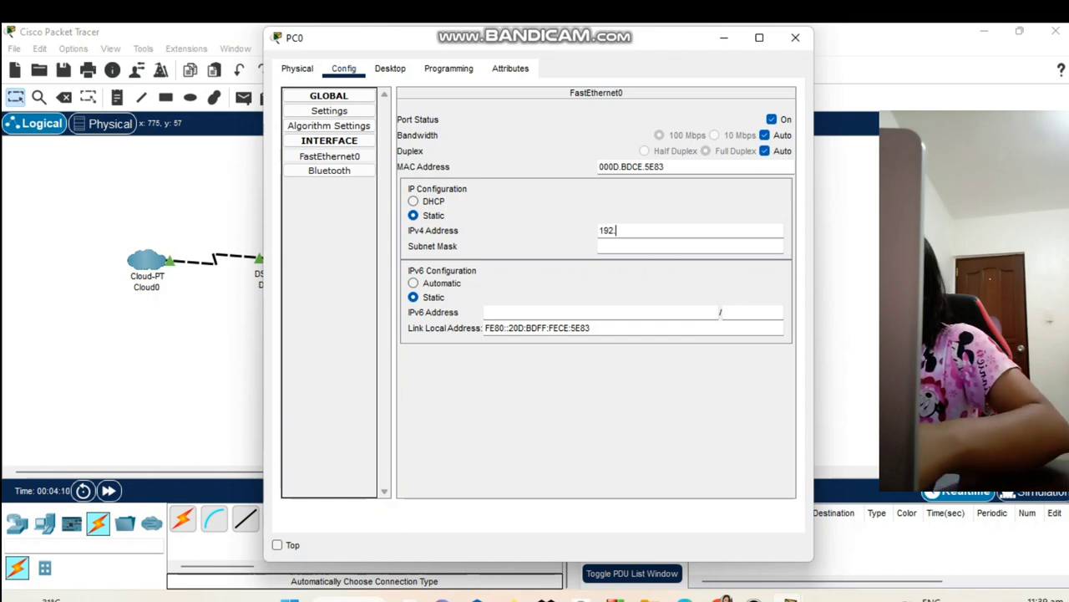
pyautogui.write('68.0')
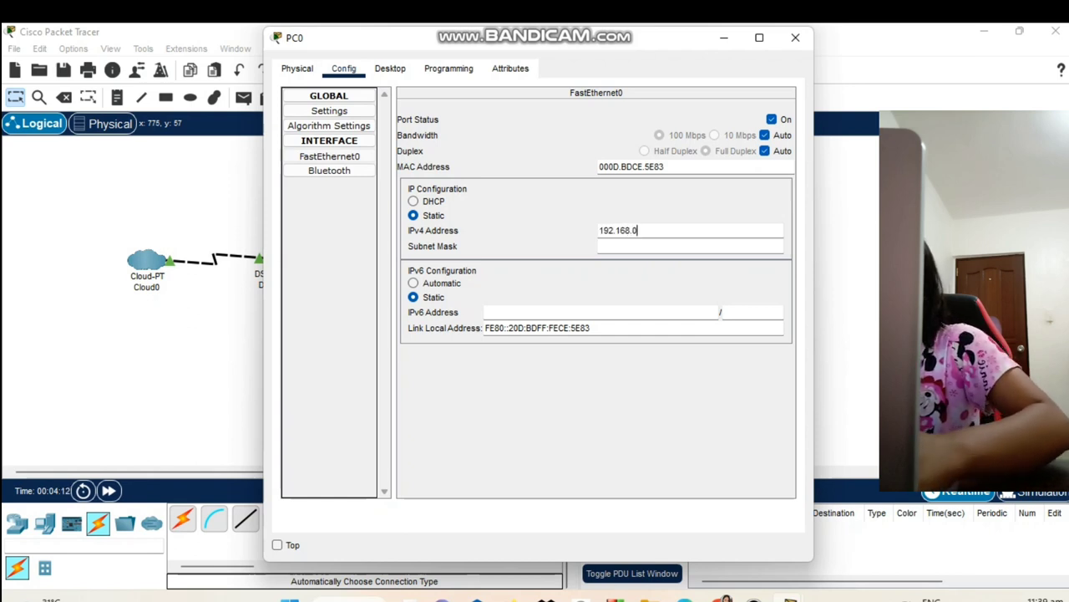
pyautogui.write('11')
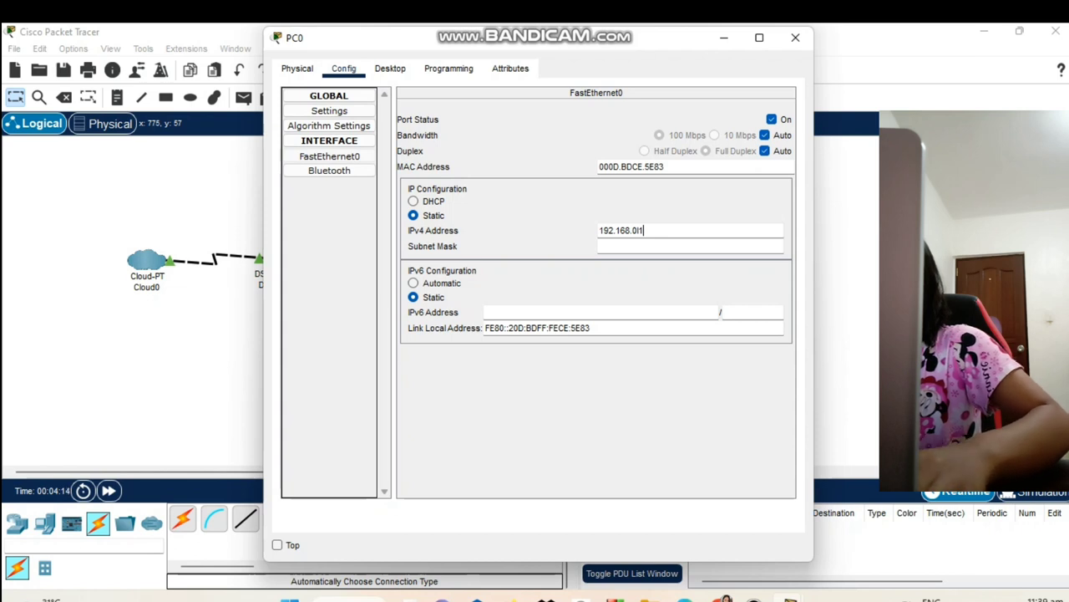
pyautogui.press('BackSpace')
pyautogui.press('BackSpace')
pyautogui.write('.1')
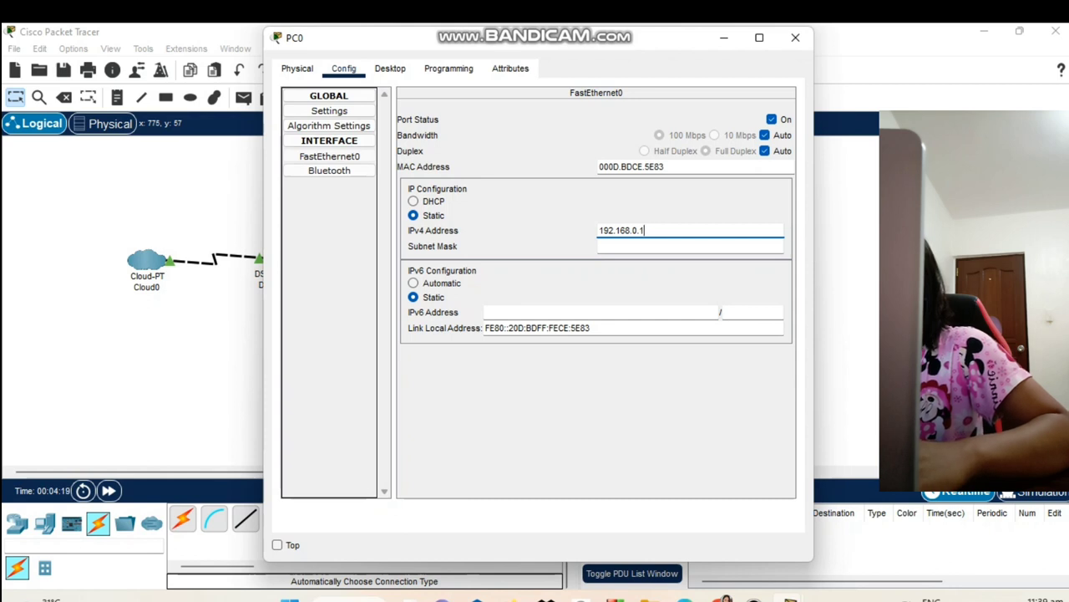
pyautogui.press('Tab')
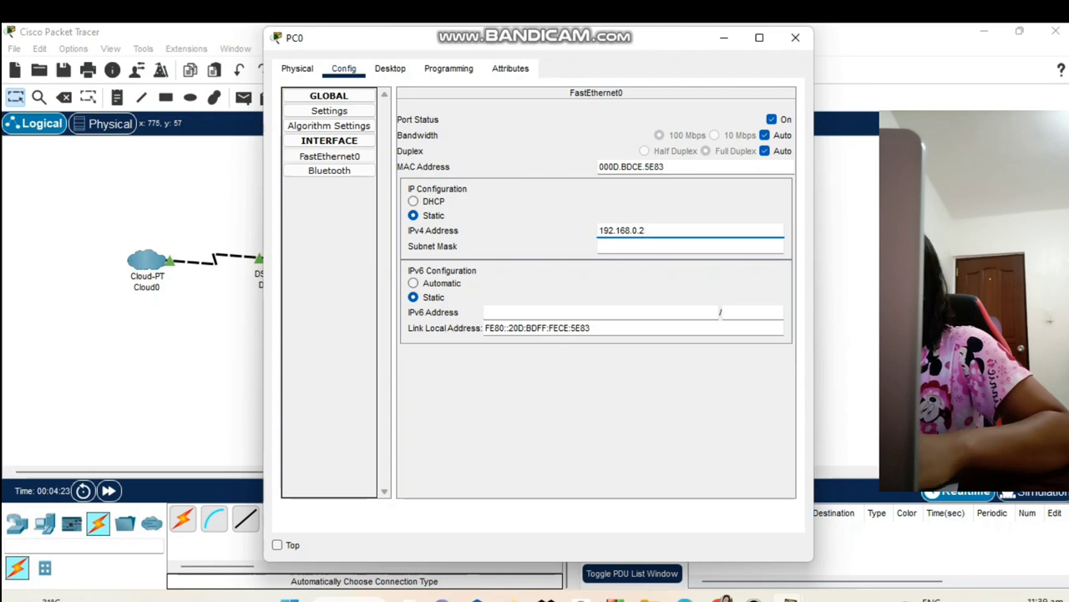
pyautogui.press('Return')
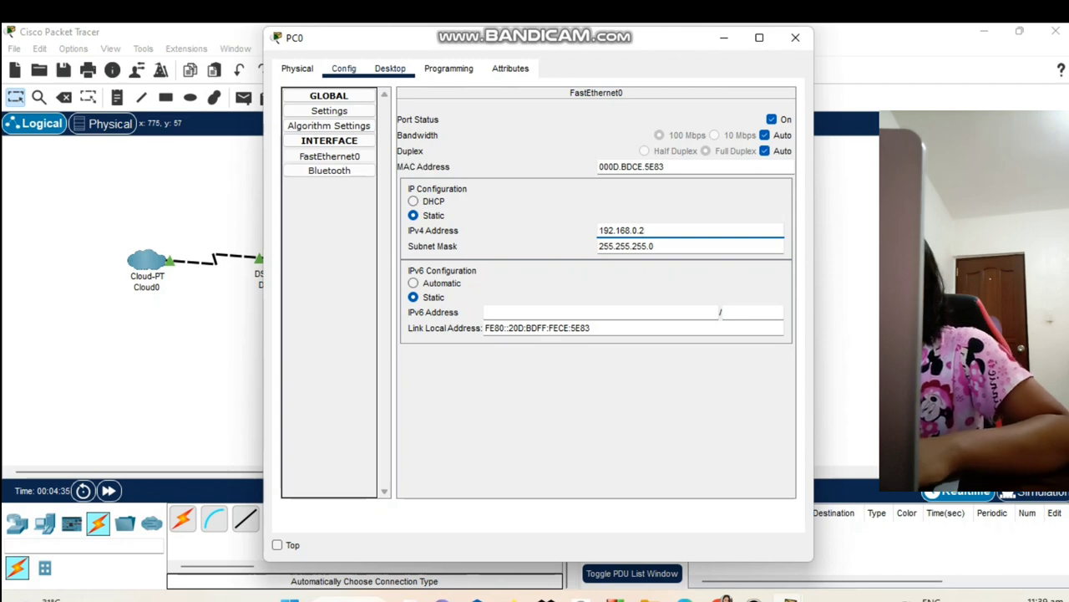
# Review PC0's IPv4 settings in its desktop IP Configuration, closing PC0's window when done.
pyautogui.click(389, 68)
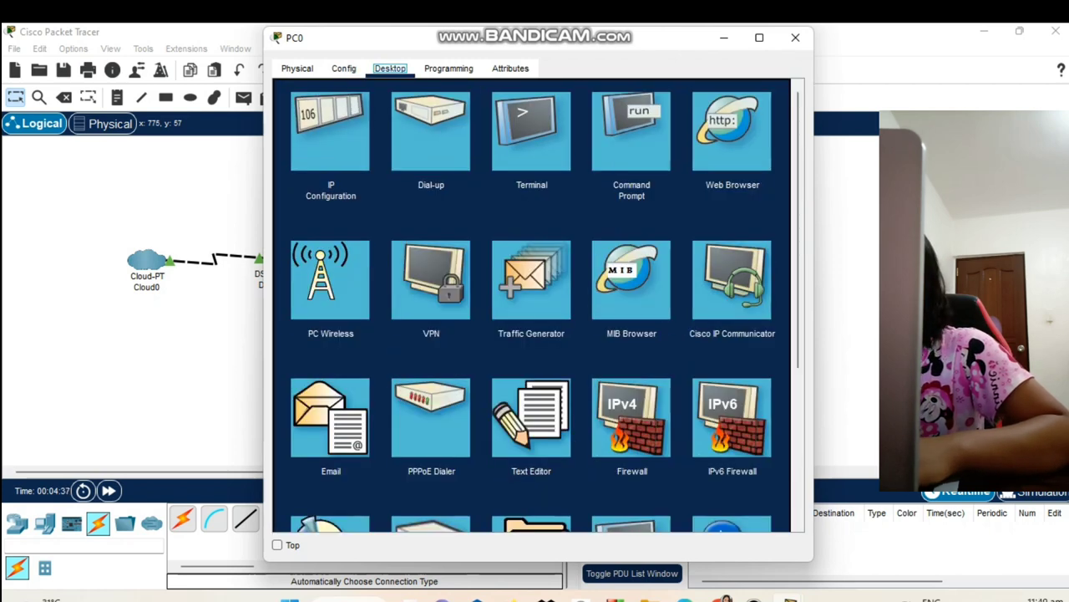
pyautogui.click(330, 133)
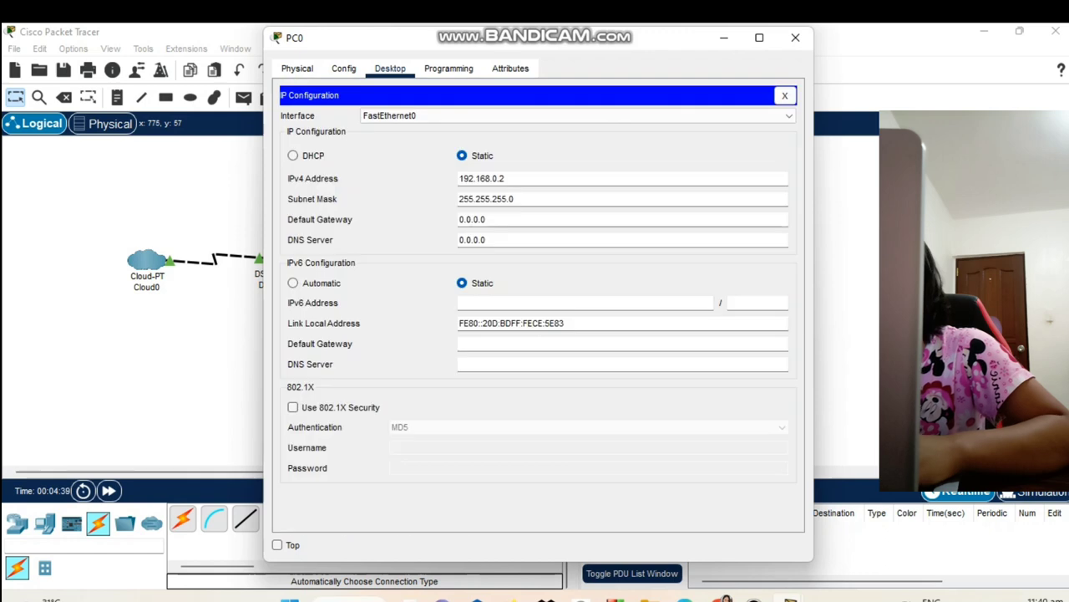
pyautogui.moveTo(506, 179); pyautogui.dragTo(458, 179)
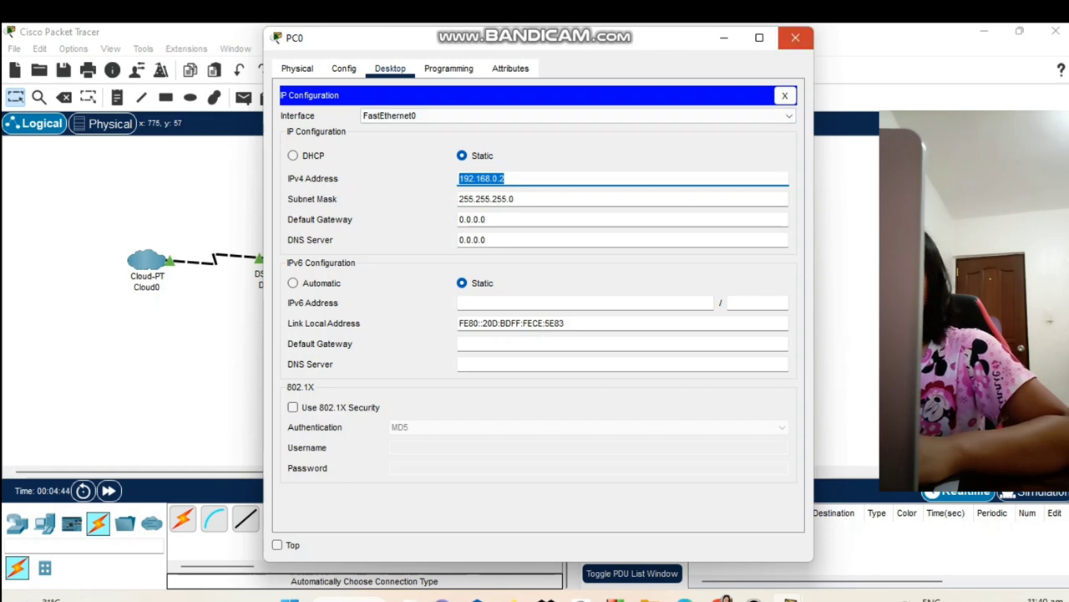
pyautogui.click(795, 38)
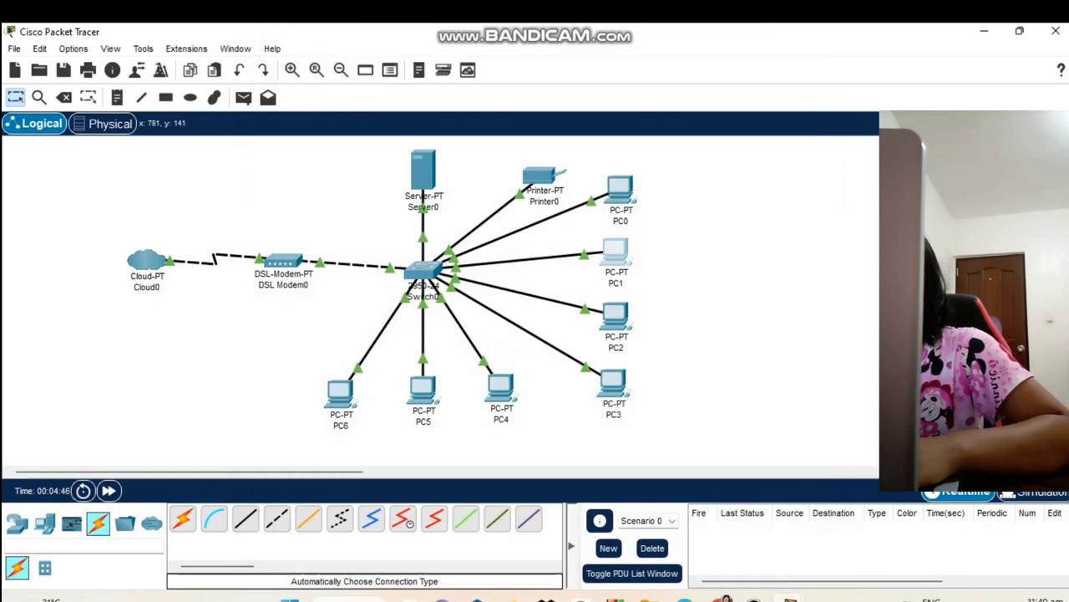
# Assign PC1's FastEthernet0 interface the static IPv4 address 192.168.0.3 with subnet mask 255.255.255.0.
pyautogui.click(615, 252)
pyautogui.click(343, 69)
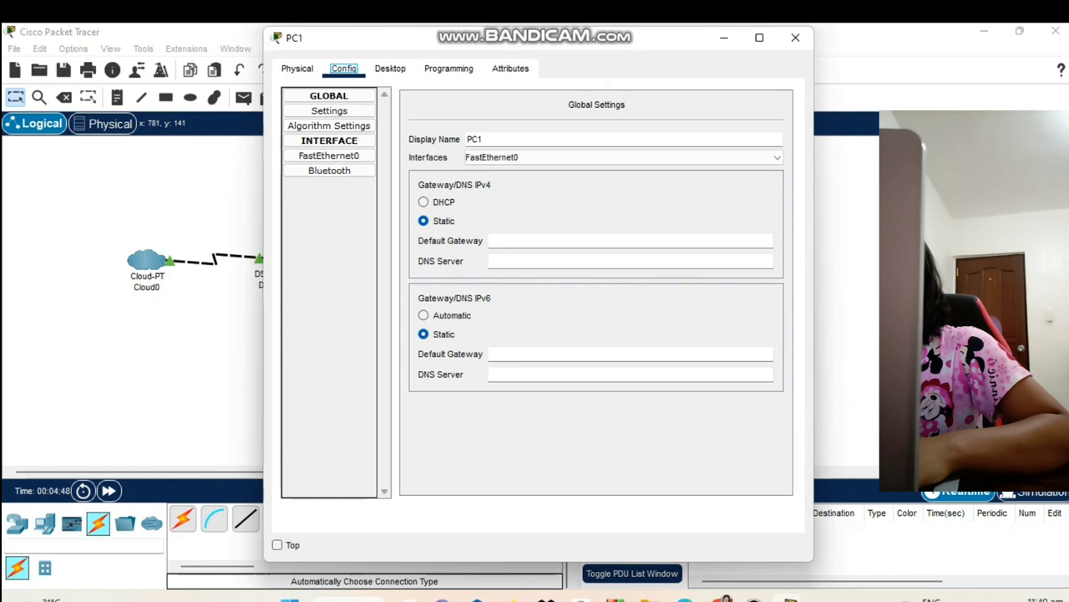
pyautogui.click(330, 156)
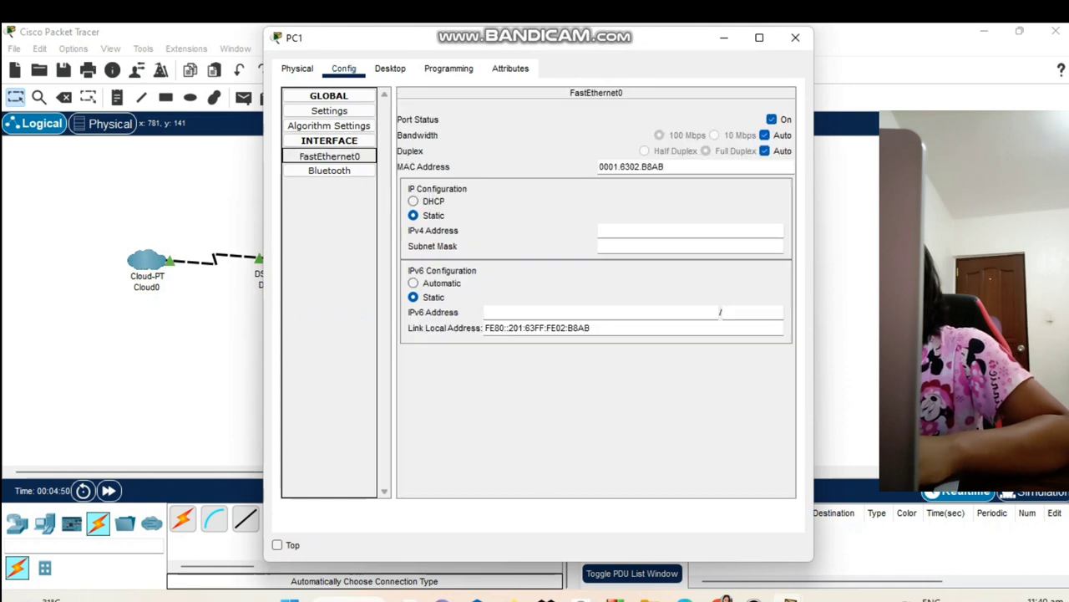
pyautogui.click(635, 231)
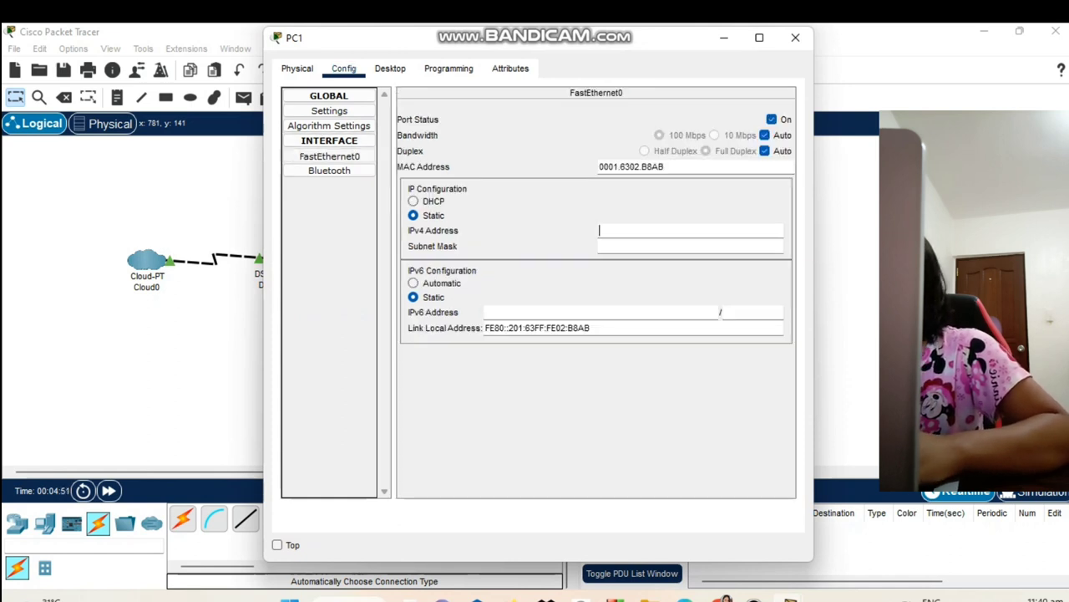
pyautogui.write('192.')
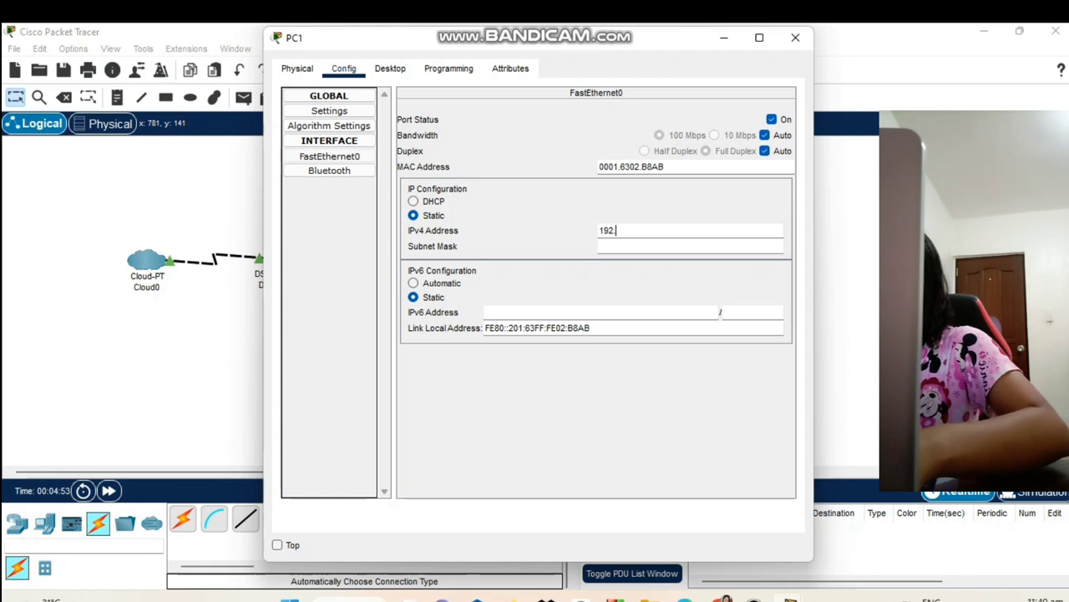
pyautogui.write('168.0')
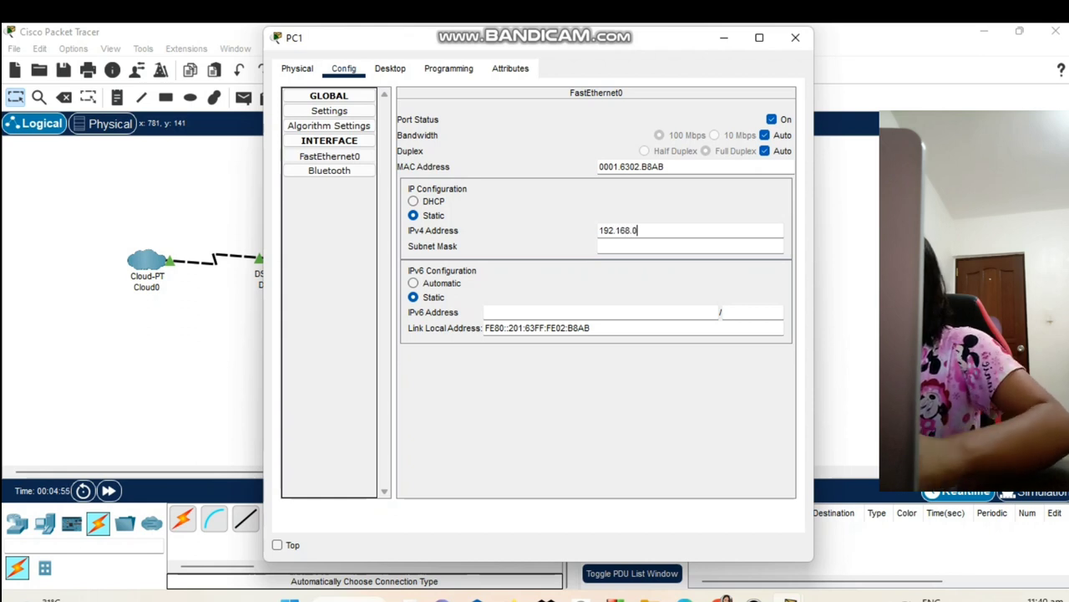
pyautogui.write('.2')
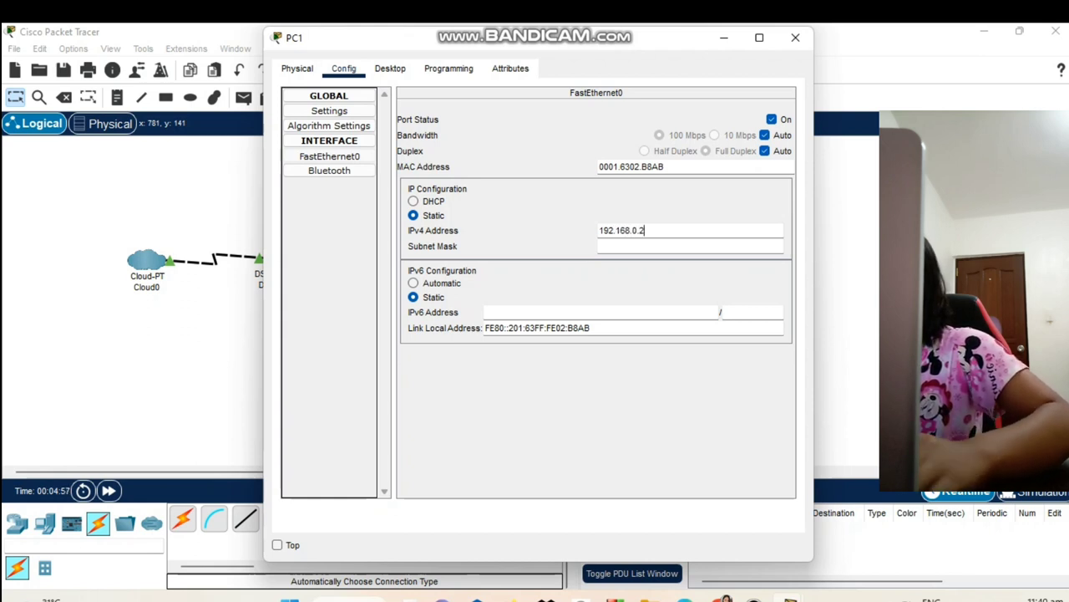
pyautogui.press('BackSpace')
pyautogui.write('3')
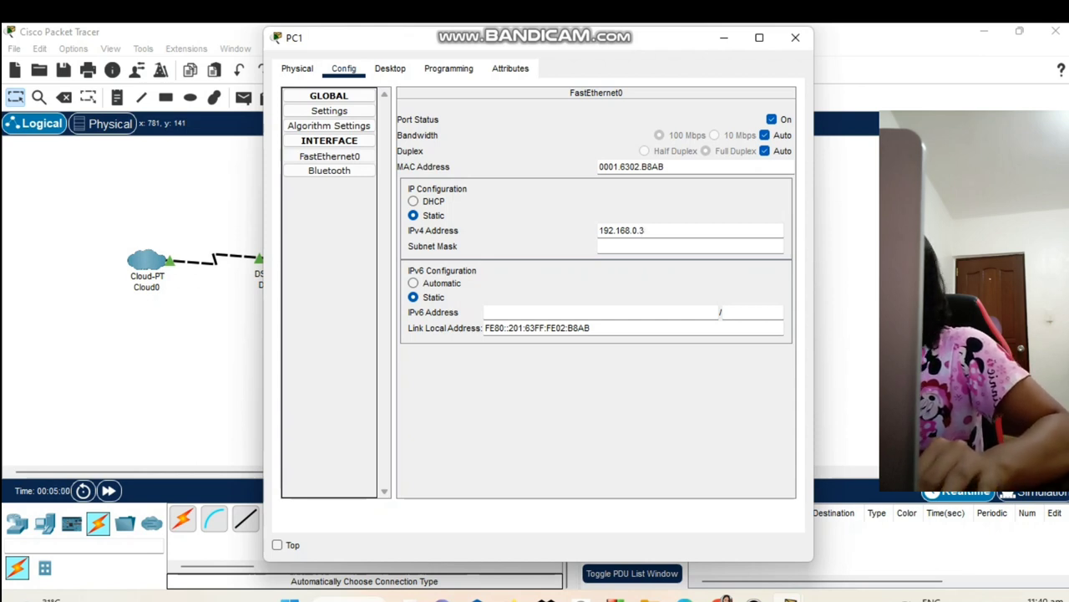
pyautogui.press('Tab')
pyautogui.click(644, 231)
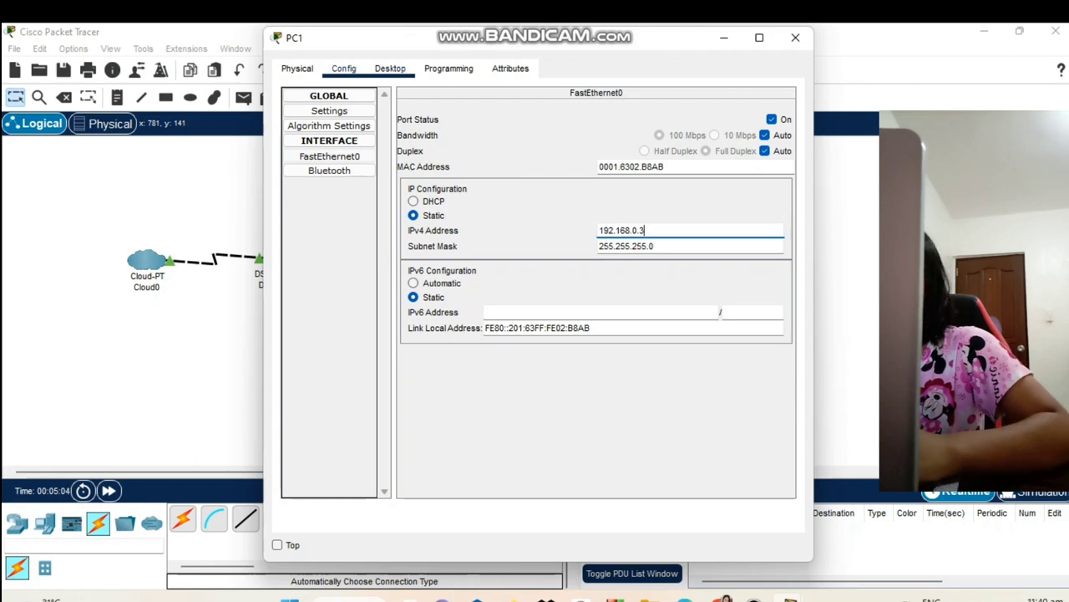
# Review PC1's IPv4 settings in its desktop IP Configuration, closing PC1's window when done.
pyautogui.click(390, 68)
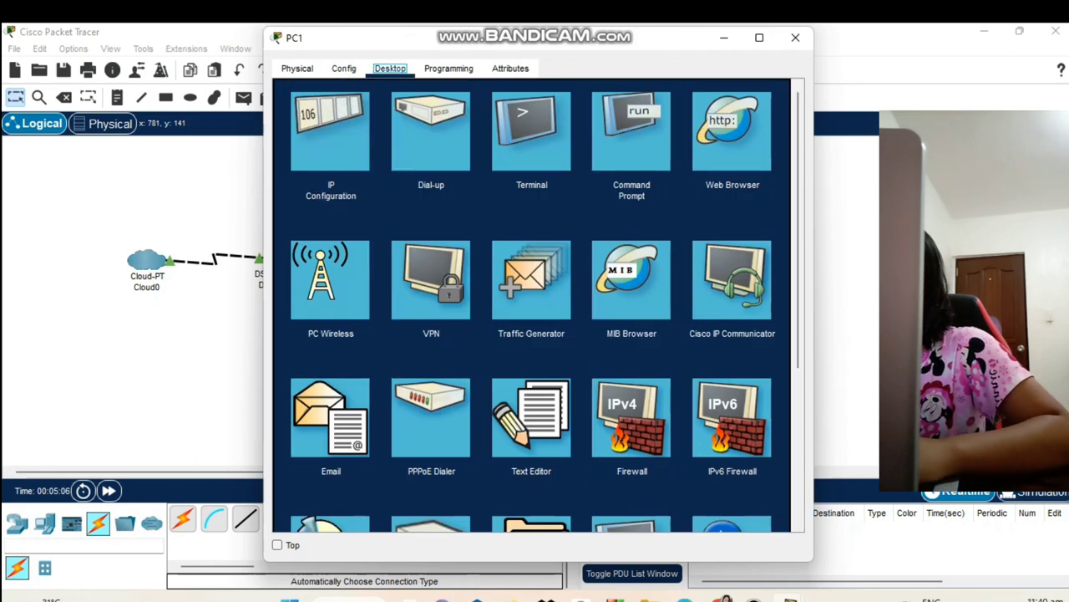
pyautogui.click(331, 132)
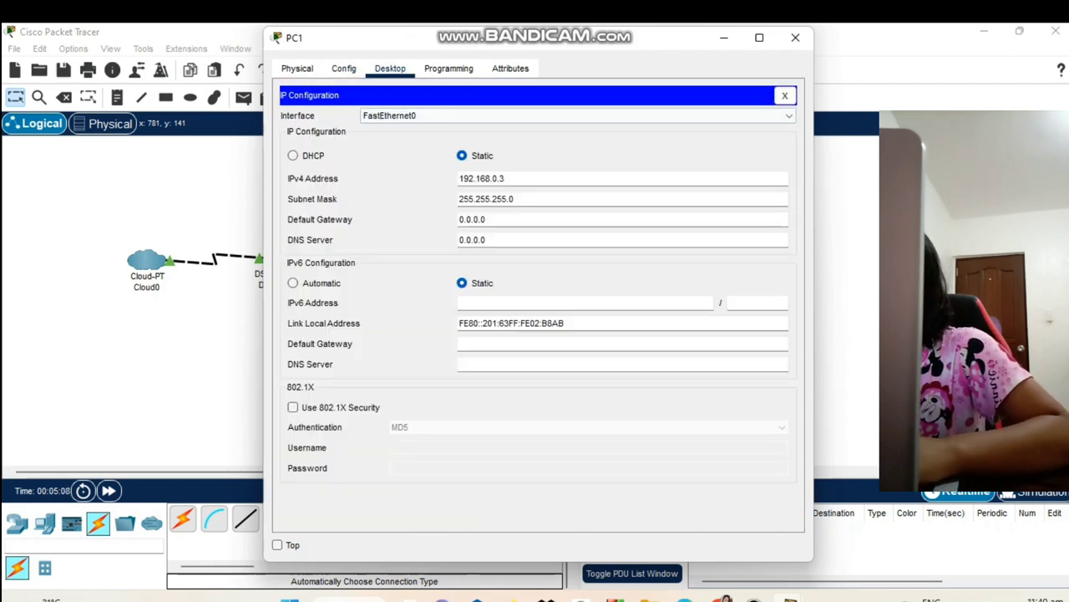
pyautogui.moveTo(507, 179); pyautogui.dragTo(457, 179)
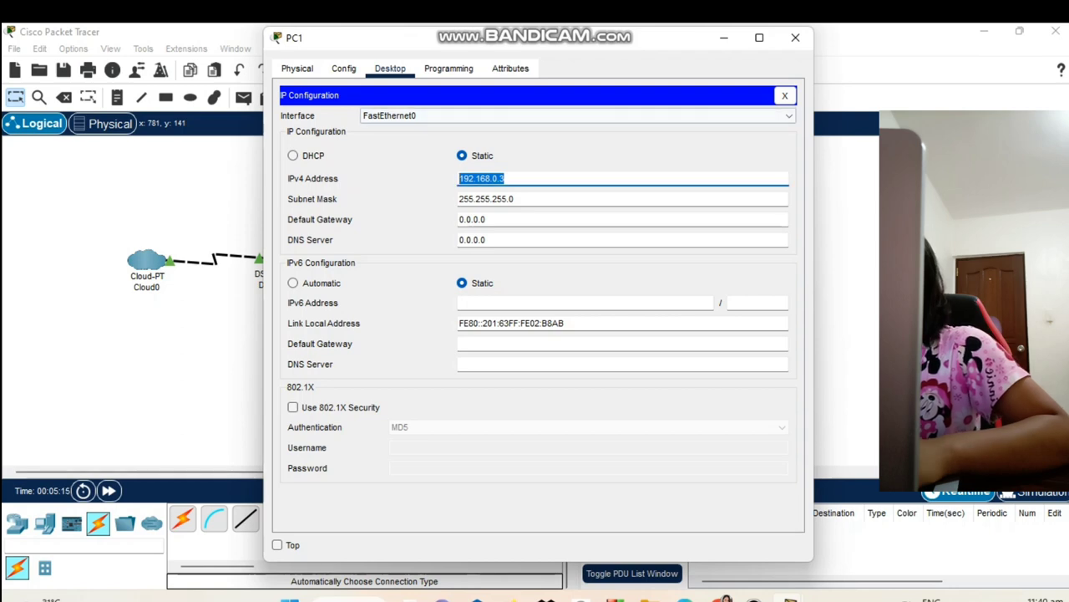
pyautogui.click(796, 38)
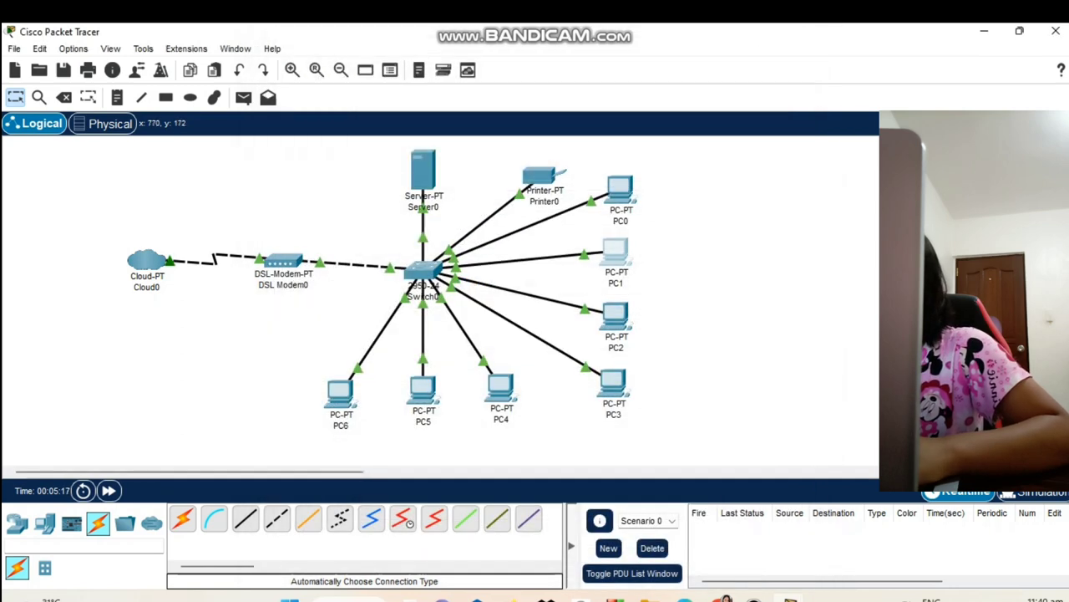
# Assign PC2's FastEthernet0 interface the static IPv4 address 192.168.0.4 with subnet mask 255.255.255.0.
pyautogui.click(615, 316)
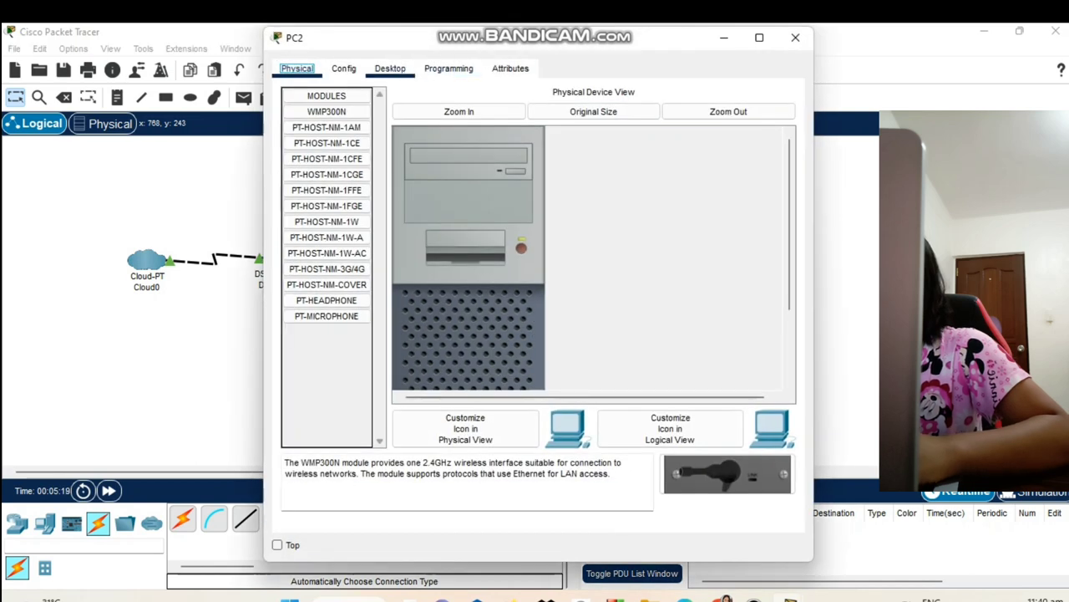
pyautogui.click(343, 69)
pyautogui.click(330, 156)
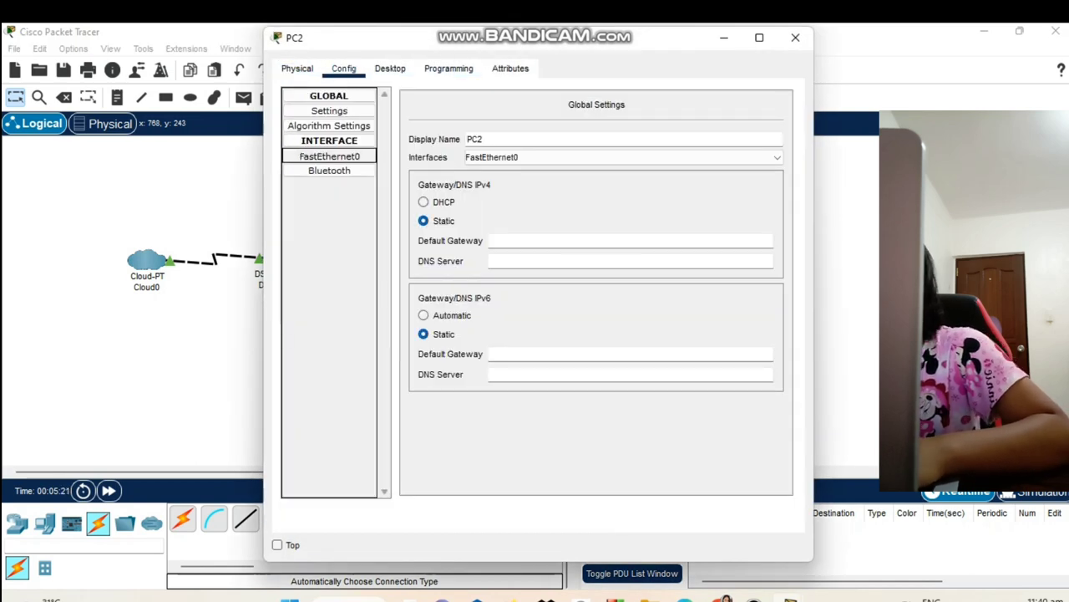
pyautogui.click(643, 230)
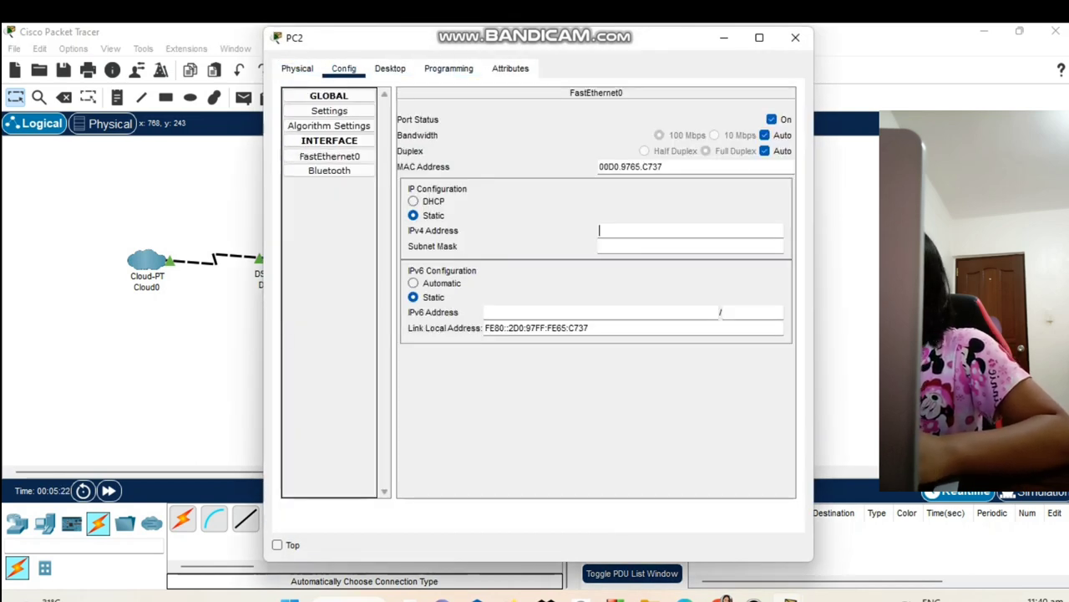
pyautogui.write('192.')
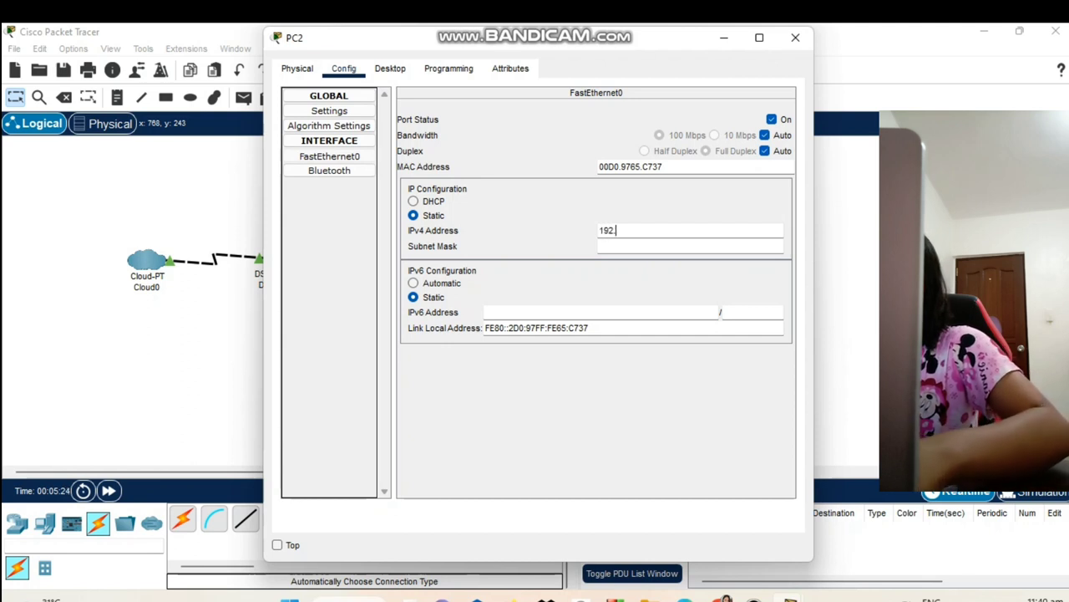
pyautogui.write('168.0.')
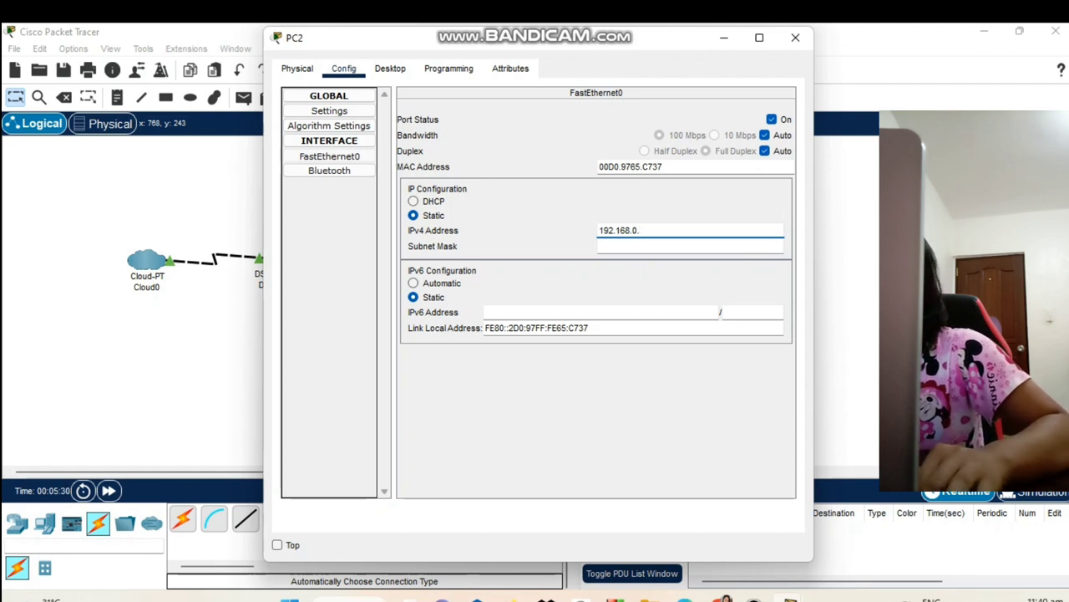
pyautogui.write('34')
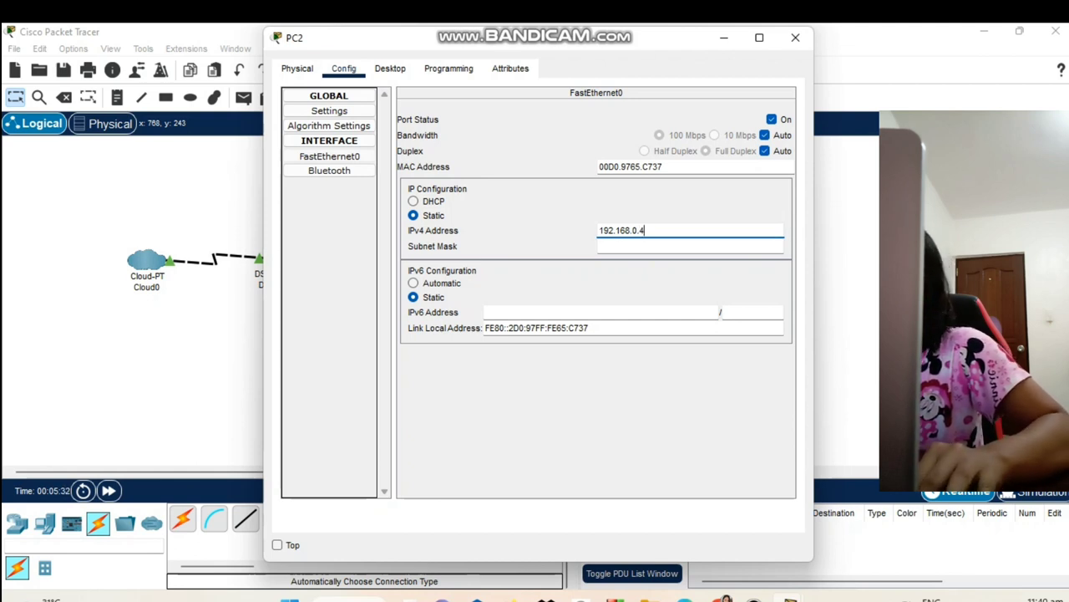
pyautogui.press('Return')
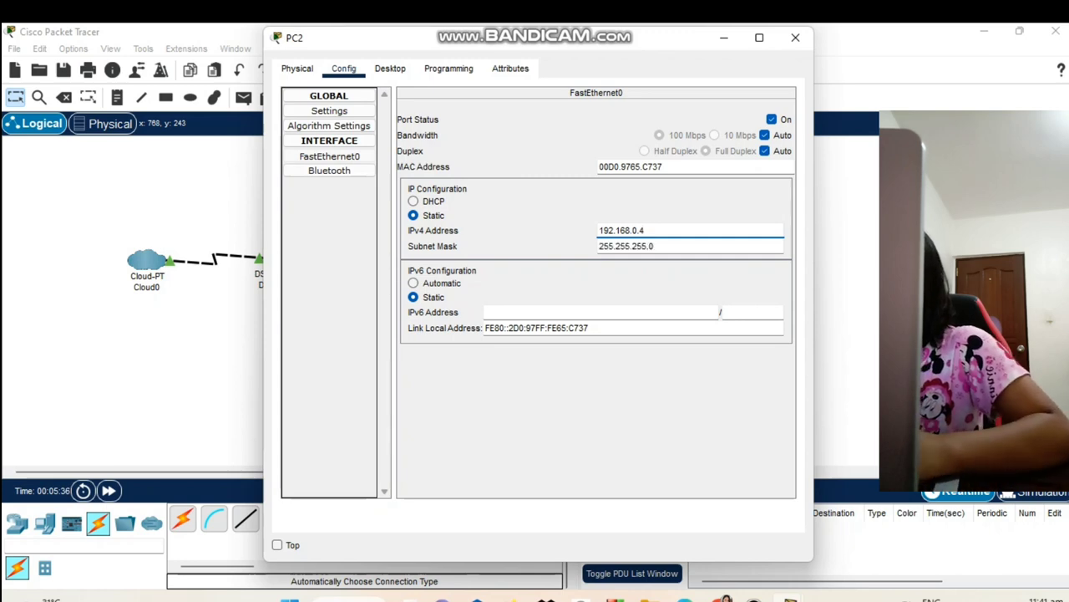
# Review PC2's IPv4 settings in its desktop IP Configuration, closing PC2's window when done.
pyautogui.click(390, 69)
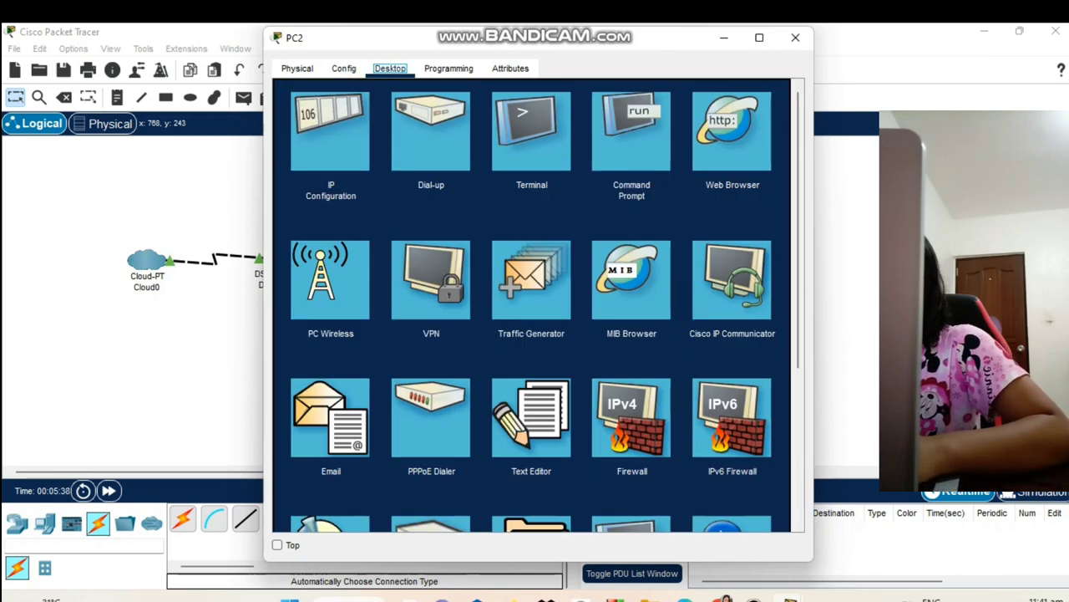
pyautogui.click(330, 132)
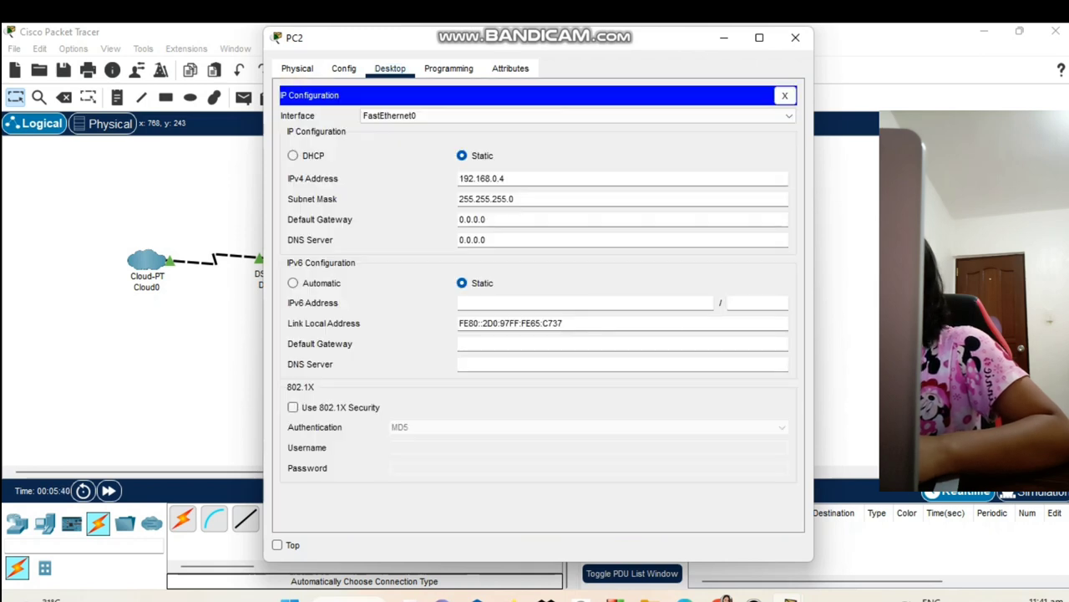
pyautogui.hotkey('shift', 'Home')
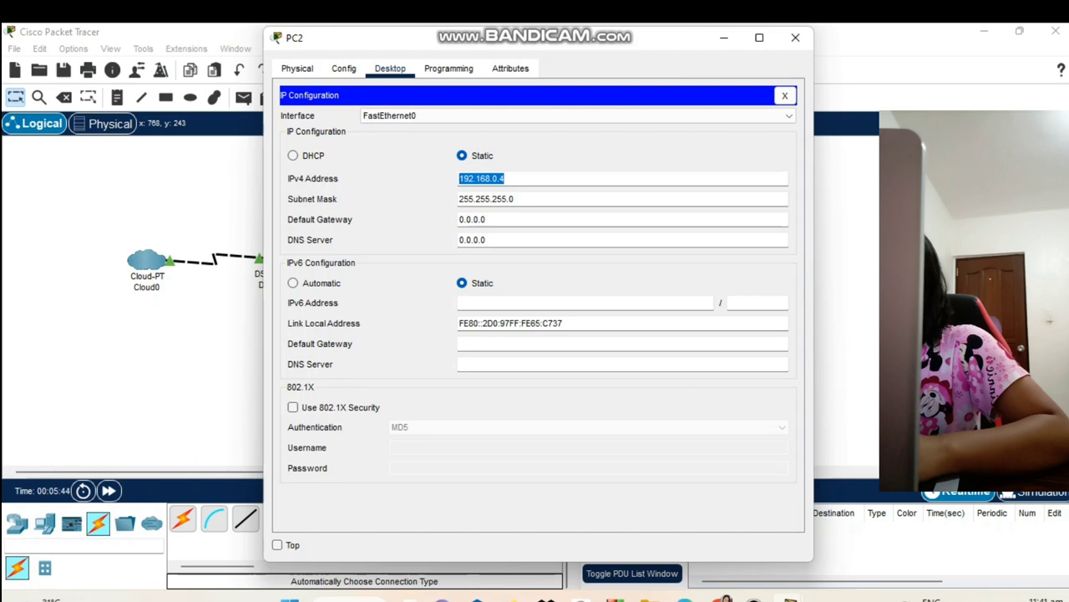
pyautogui.click(796, 37)
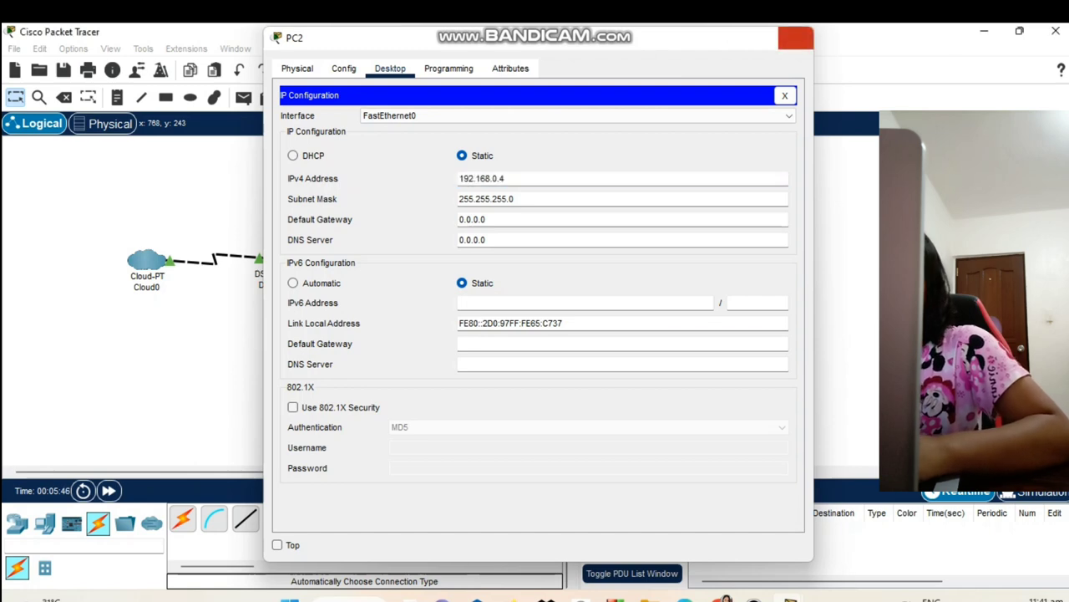
# Assign PC3's FastEthernet0 interface the static IPv4 address 192.168.0.5 with subnet mask 255.255.255.0.
pyautogui.click(613, 382)
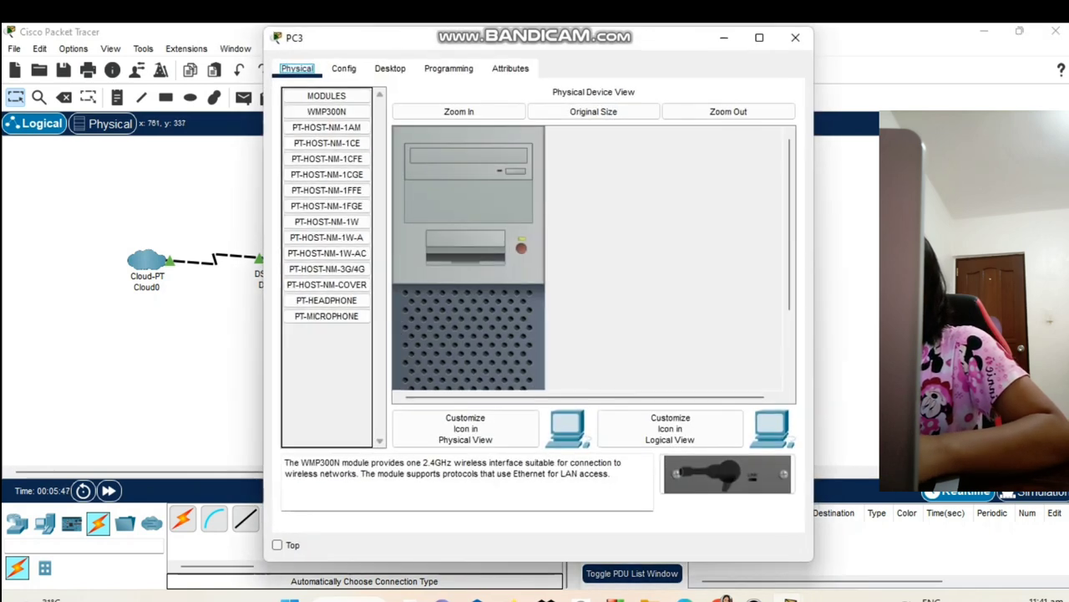
pyautogui.click(344, 69)
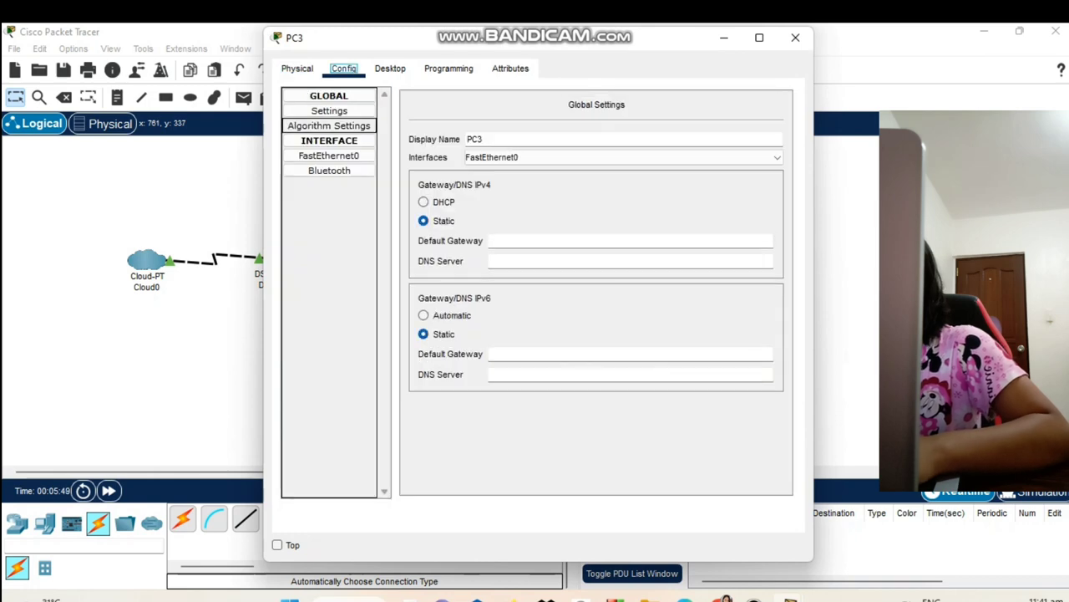
pyautogui.click(329, 156)
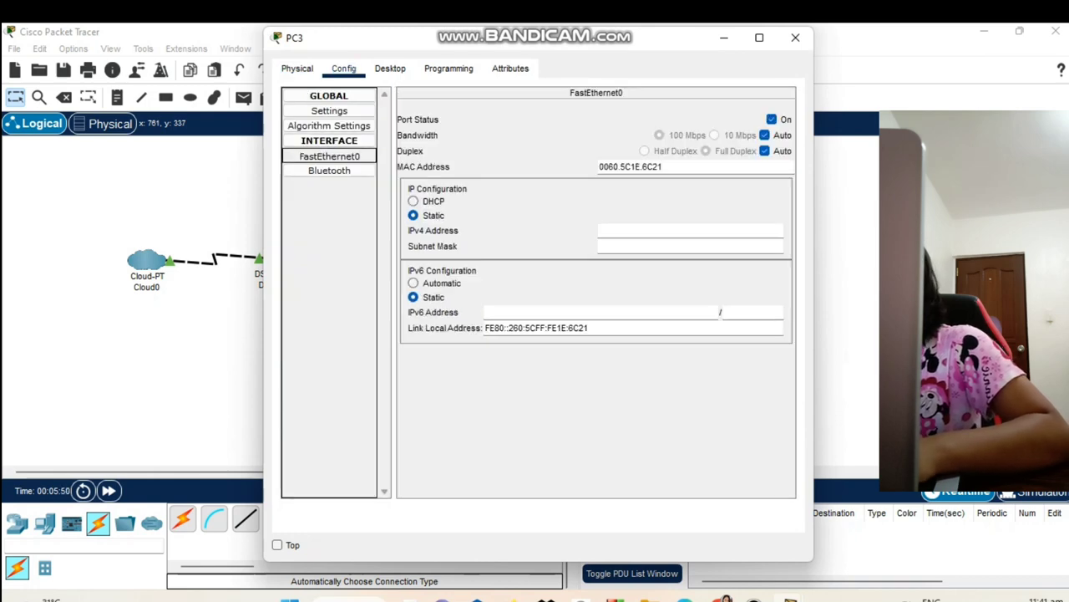
pyautogui.click(661, 231)
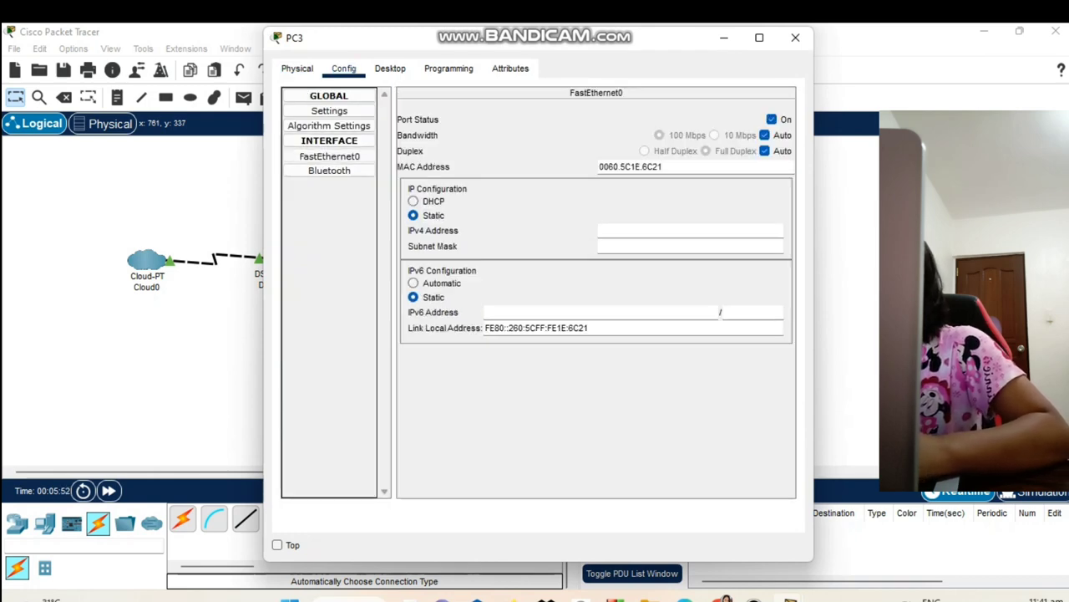
pyautogui.click(690, 230)
pyautogui.write('192.16')
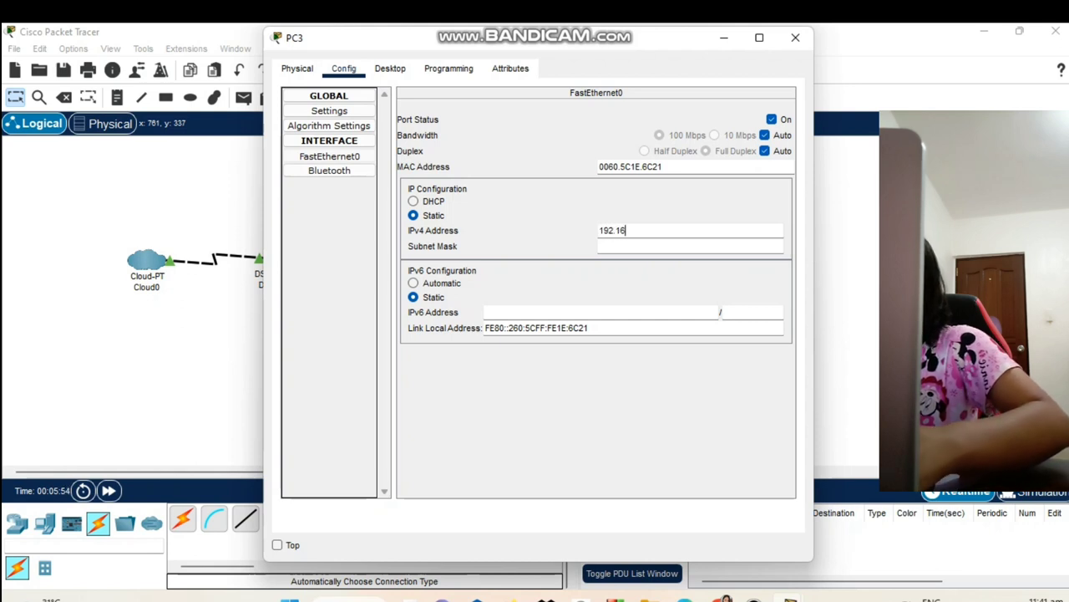
pyautogui.write('8.0.6')
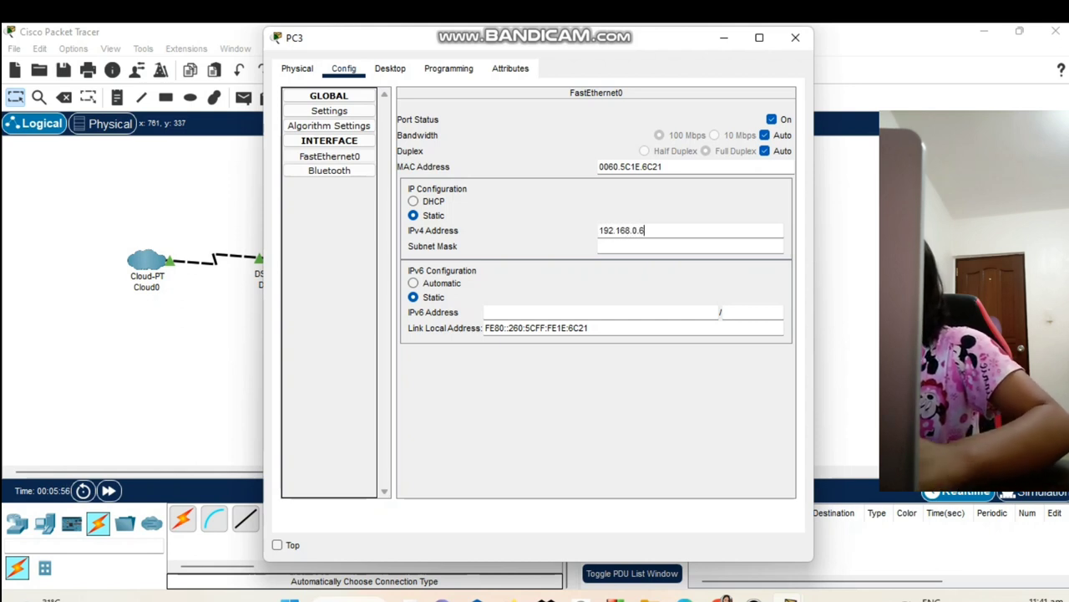
pyautogui.press('BackSpace')
pyautogui.write('5')
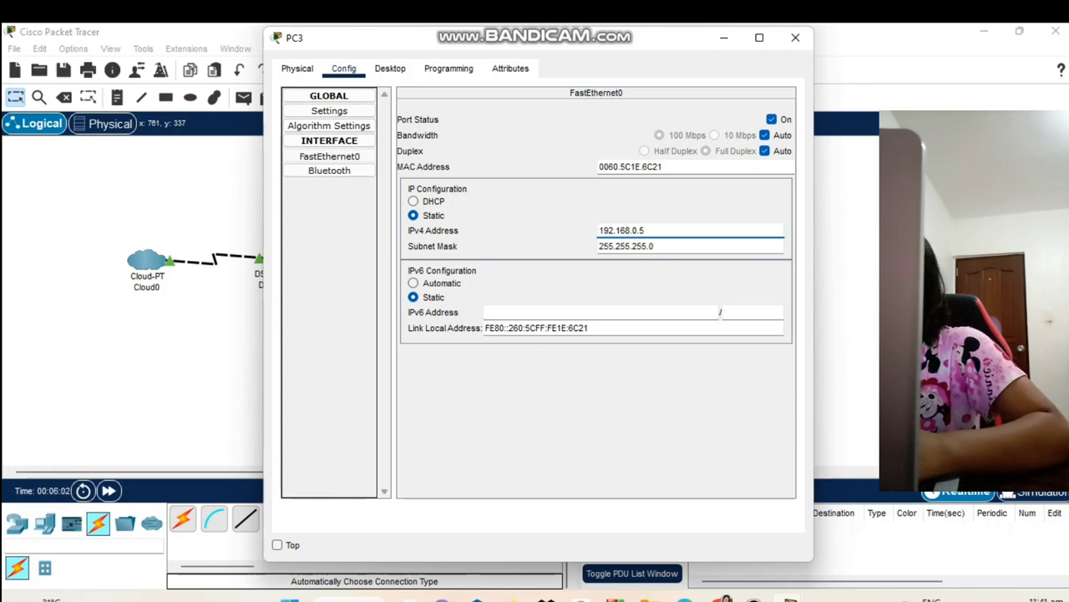
# Review PC3's IPv4 settings in its desktop IP Configuration, closing PC3's window when done.
pyautogui.click(390, 68)
pyautogui.click(330, 131)
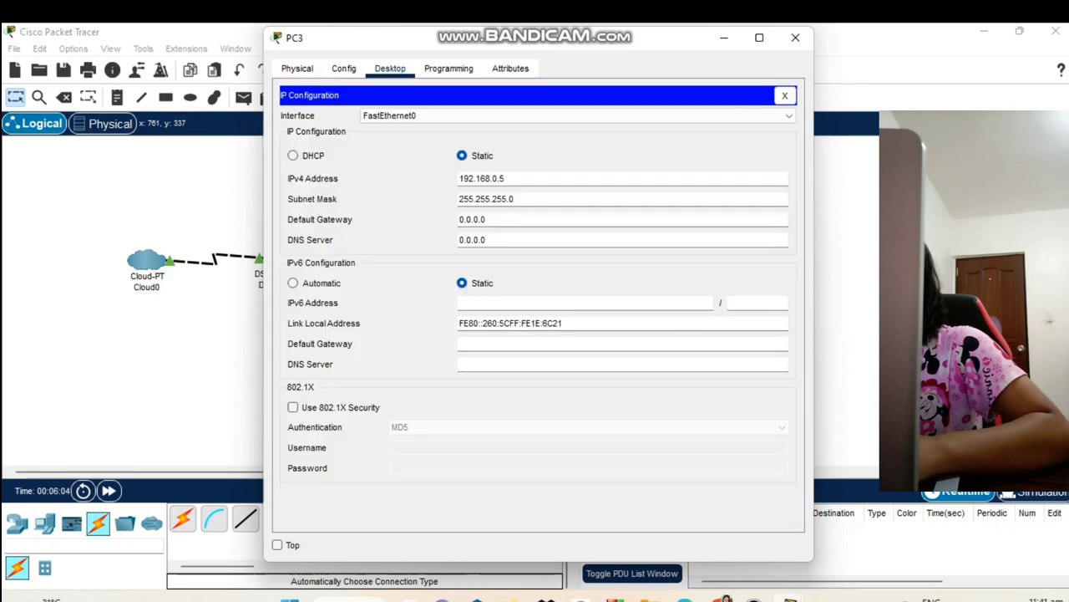
pyautogui.moveTo(505, 179); pyautogui.dragTo(459, 178)
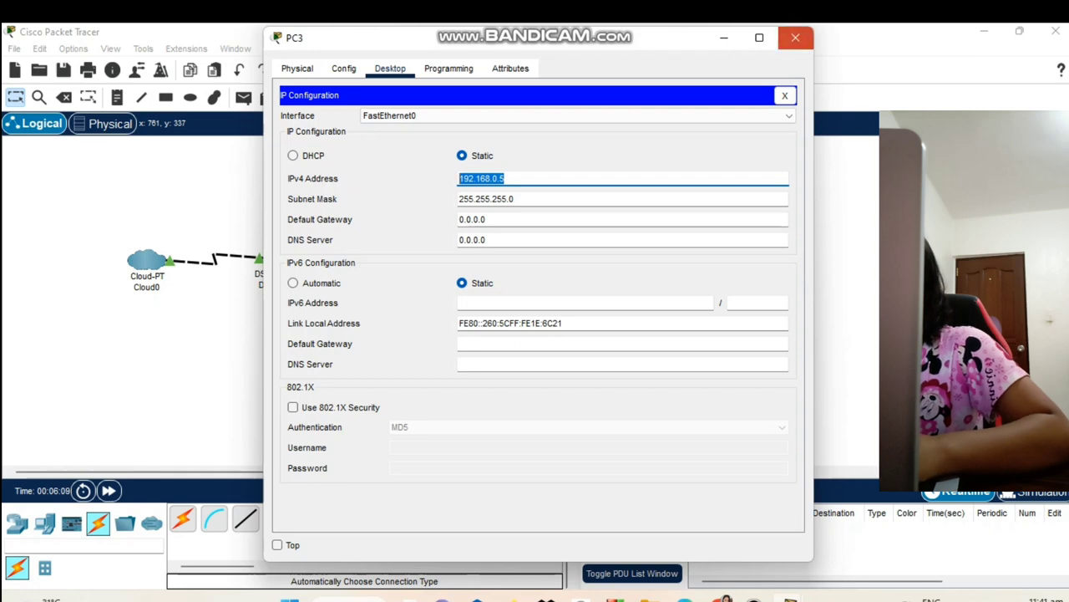
pyautogui.click(795, 38)
# Assign PC4's FastEthernet0 interface the static IPv4 address 192.168.0.6 with subnet mask 255.255.255.0.
pyautogui.click(501, 386)
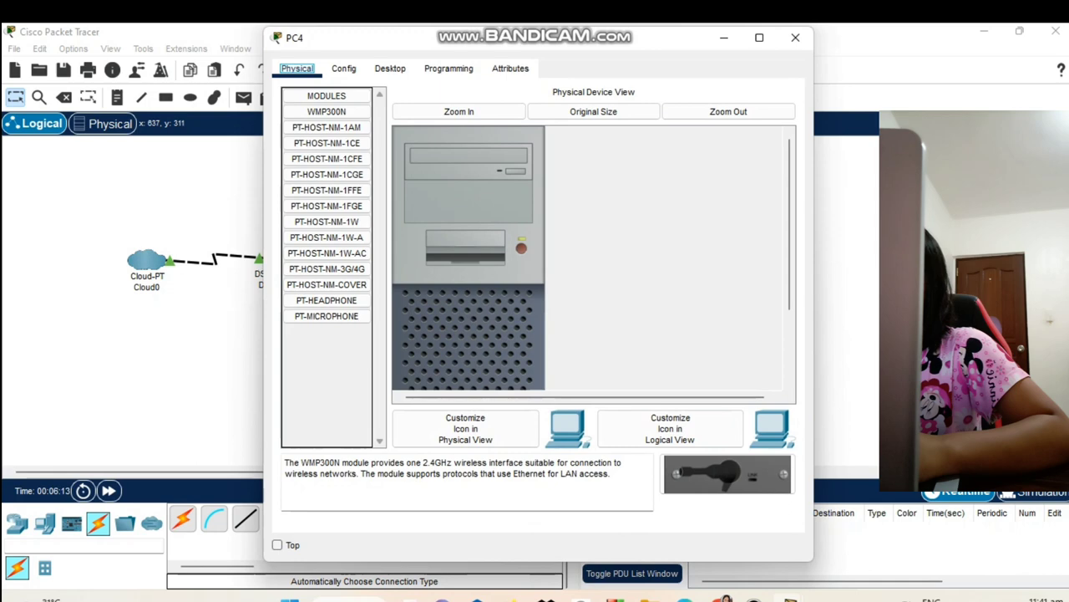
pyautogui.click(343, 67)
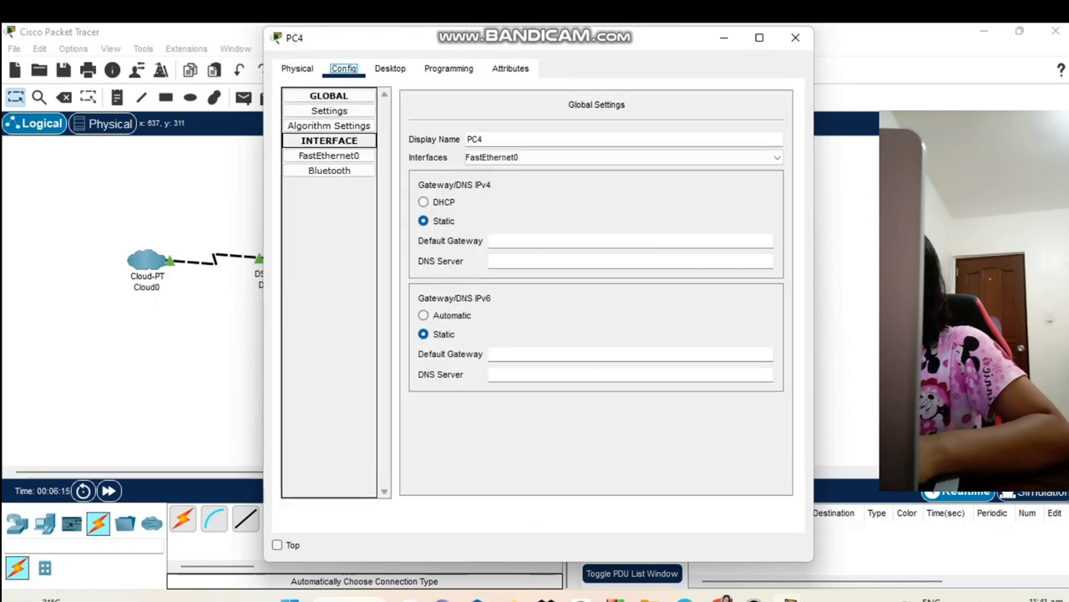
pyautogui.click(329, 156)
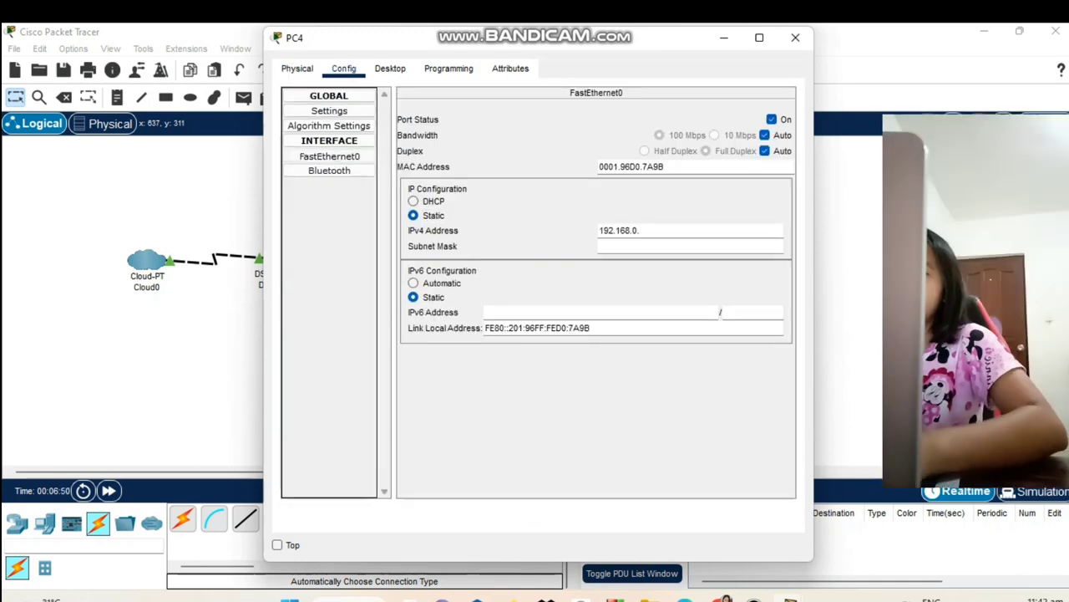
pyautogui.write('68.0.6')
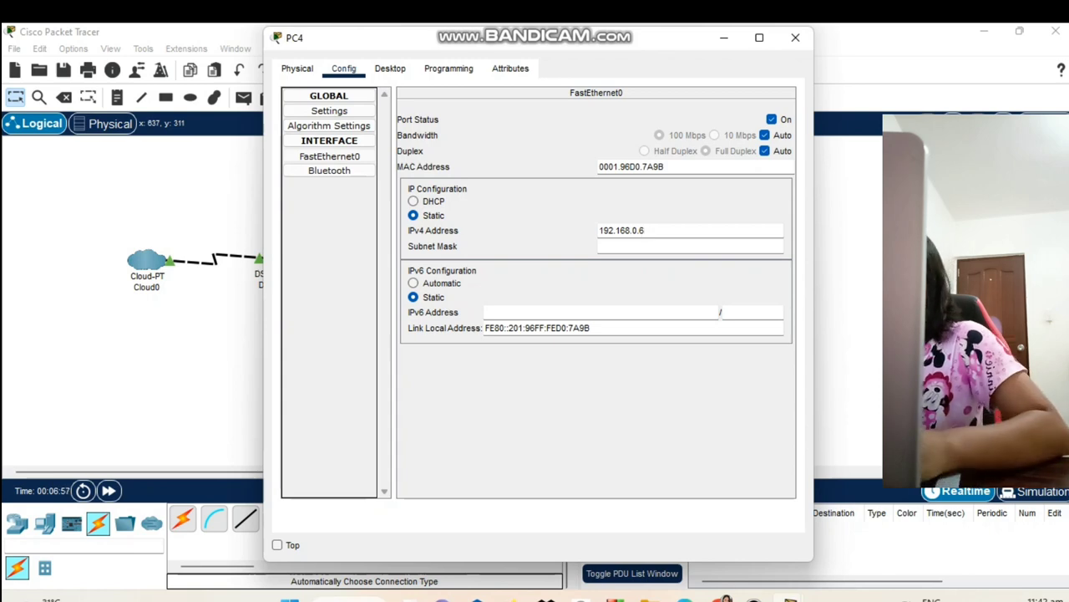
pyautogui.press('Tab')
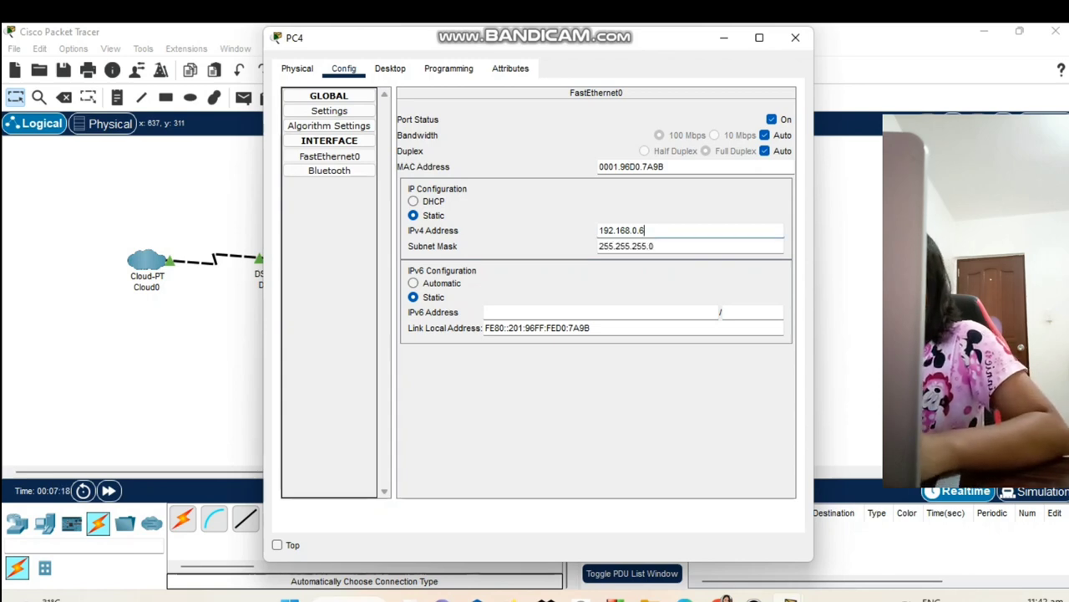
# Compare PC4's IPv4 settings in its desktop IP Configuration and FastEthernet0 configuration, closing PC4's window when done.
pyautogui.click(390, 69)
pyautogui.click(331, 131)
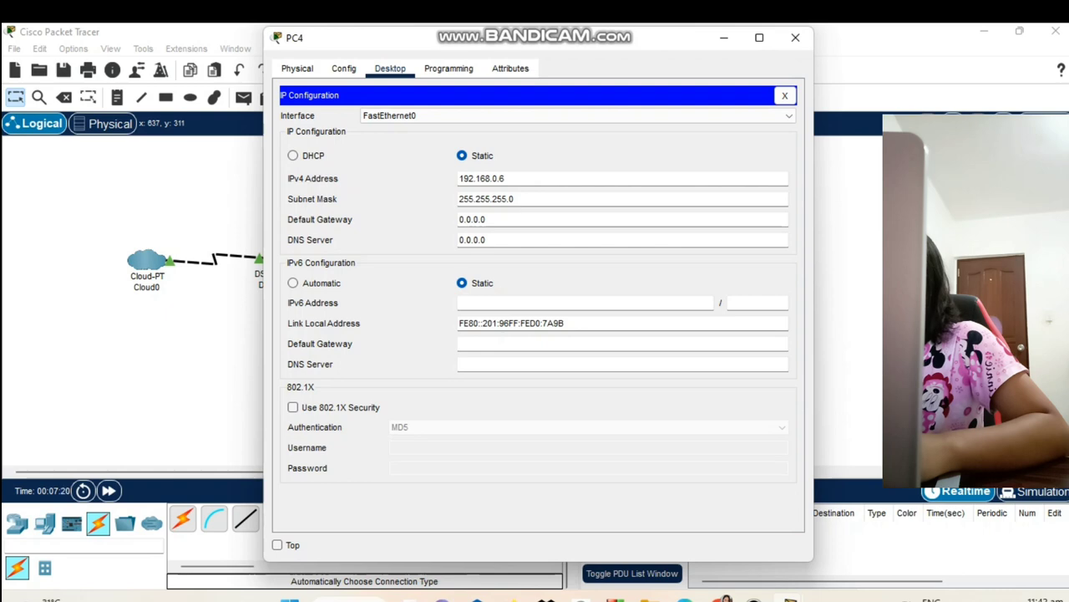
pyautogui.click(296, 69)
pyautogui.click(343, 68)
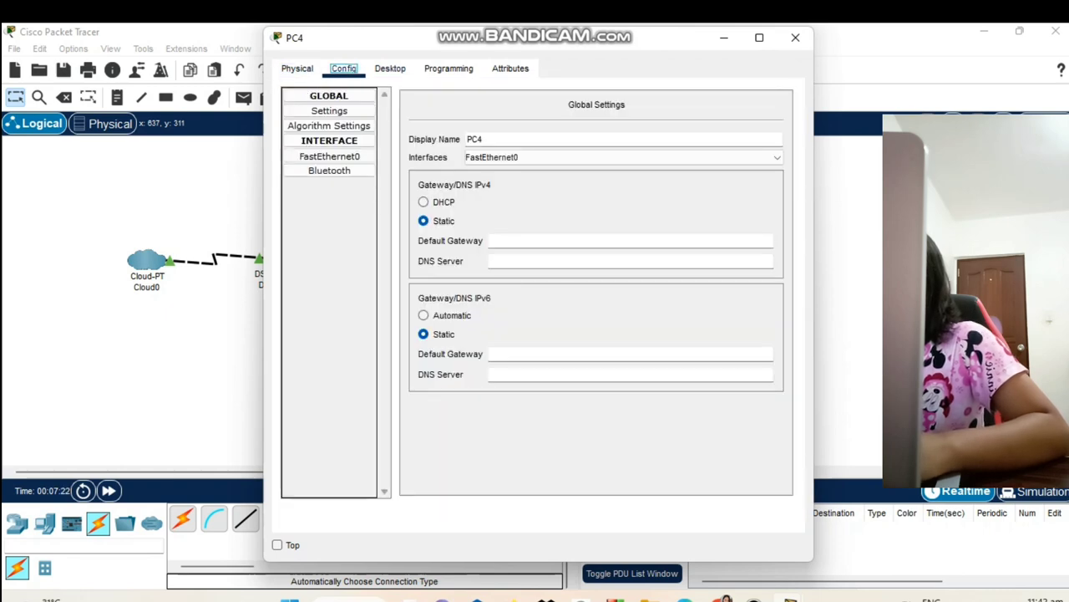
pyautogui.click(329, 156)
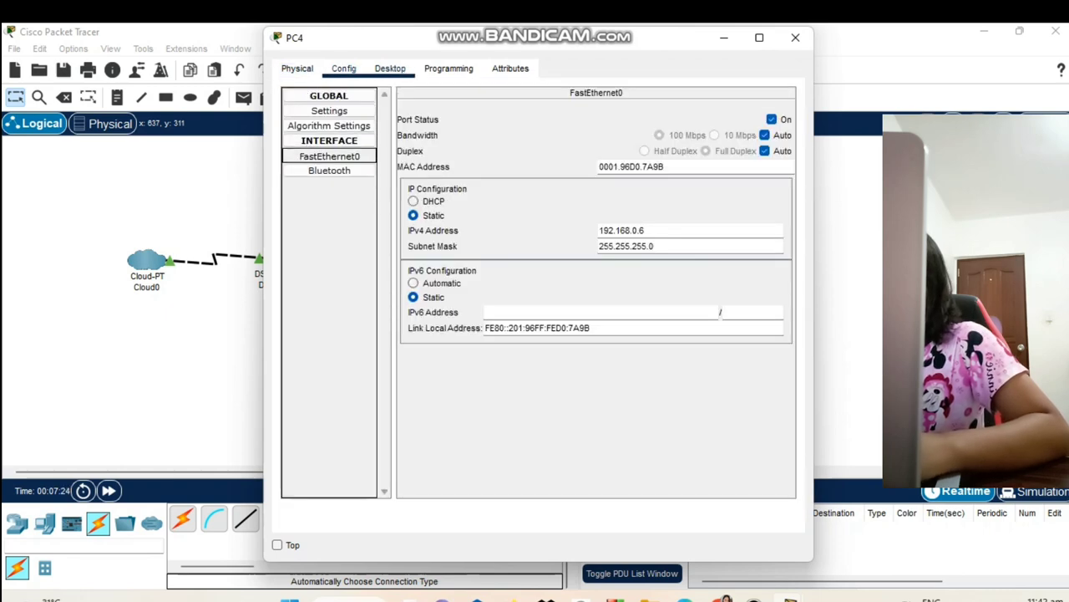
pyautogui.click(390, 68)
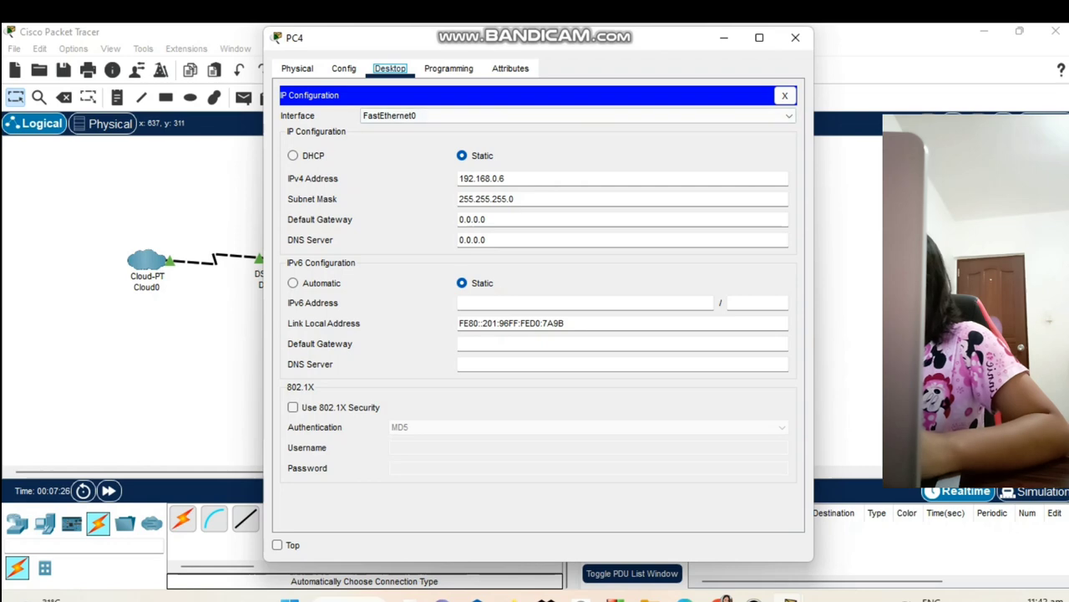
pyautogui.moveTo(504, 177); pyautogui.dragTo(459, 178)
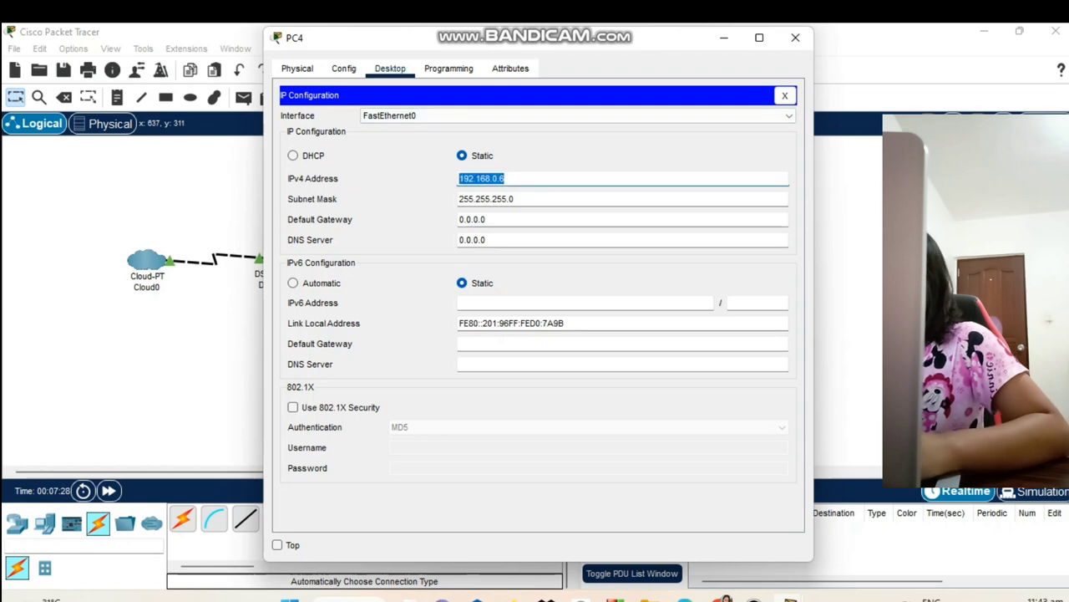
pyautogui.click(795, 36)
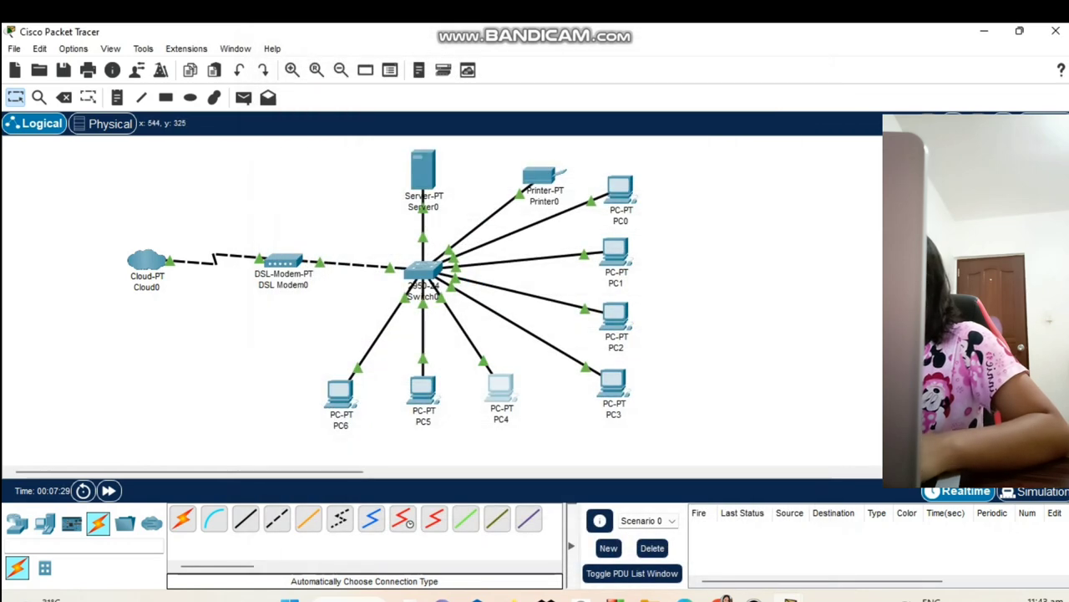
# Assign PC5's FastEthernet0 interface the static IPv4 address 192.168.0.7 with subnet mask 255.255.255.0.
pyautogui.click(423, 389)
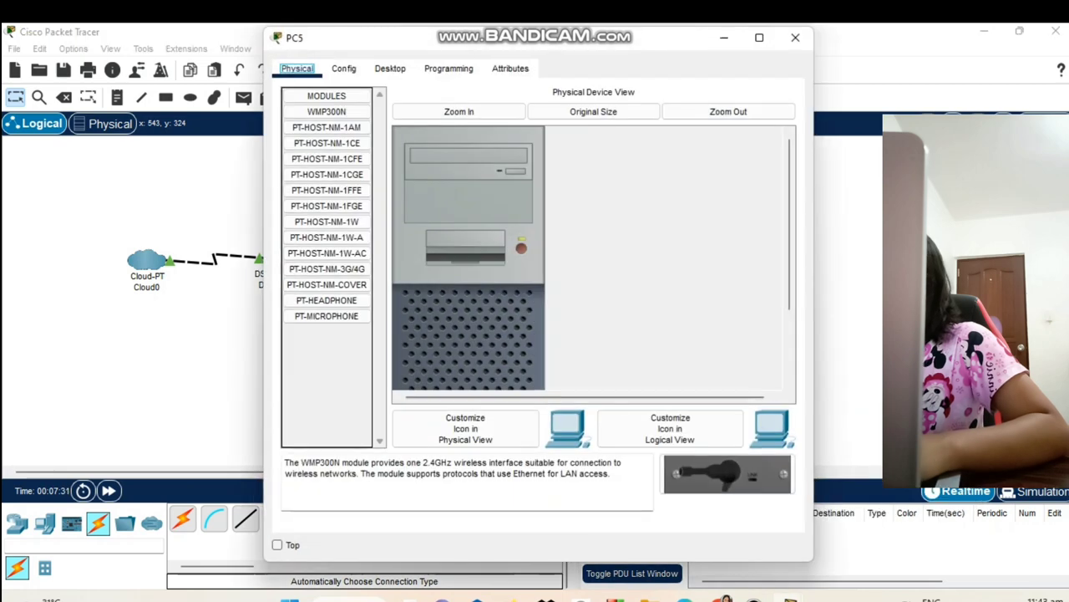
pyautogui.click(343, 67)
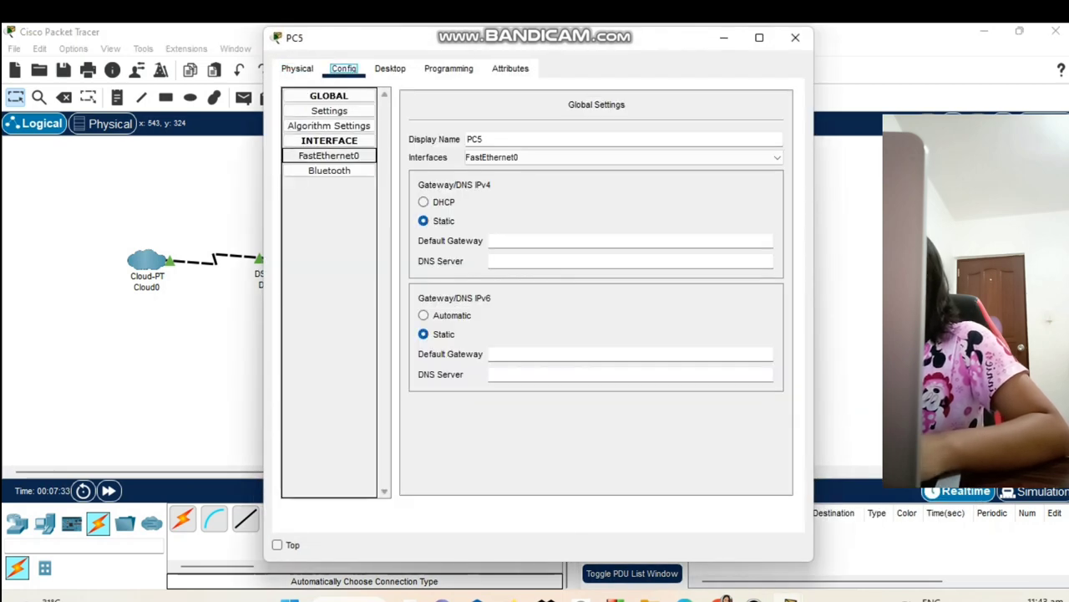
pyautogui.click(329, 157)
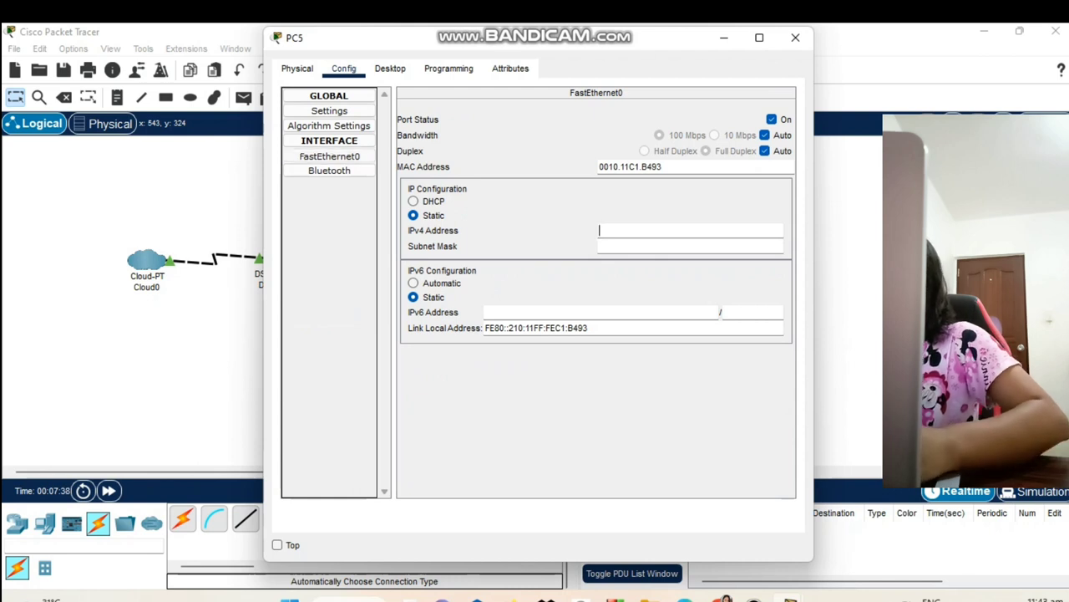
pyautogui.write('192.1')
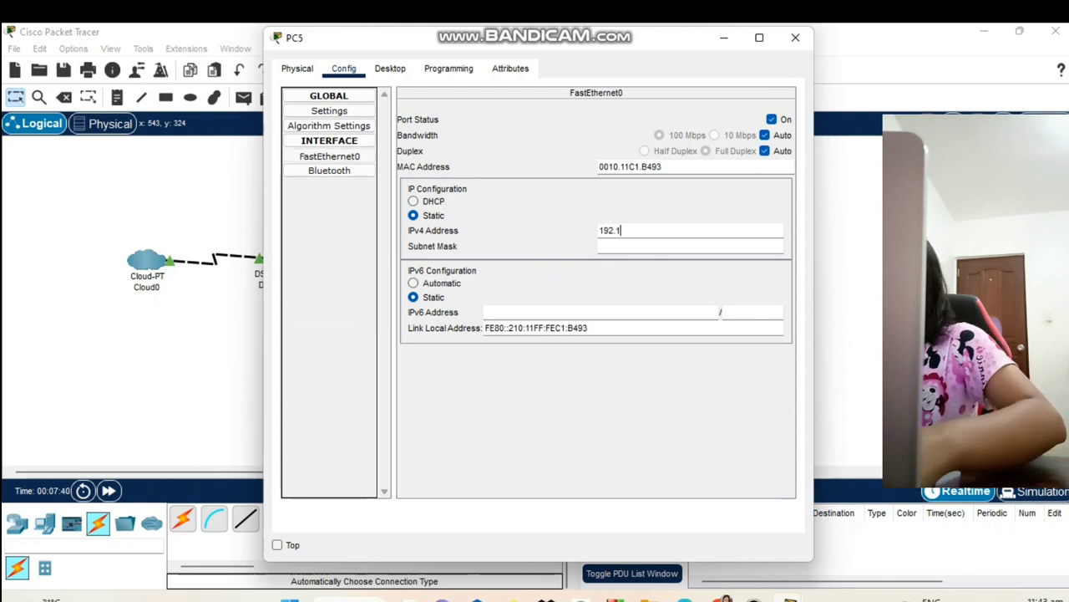
pyautogui.write('68.0')
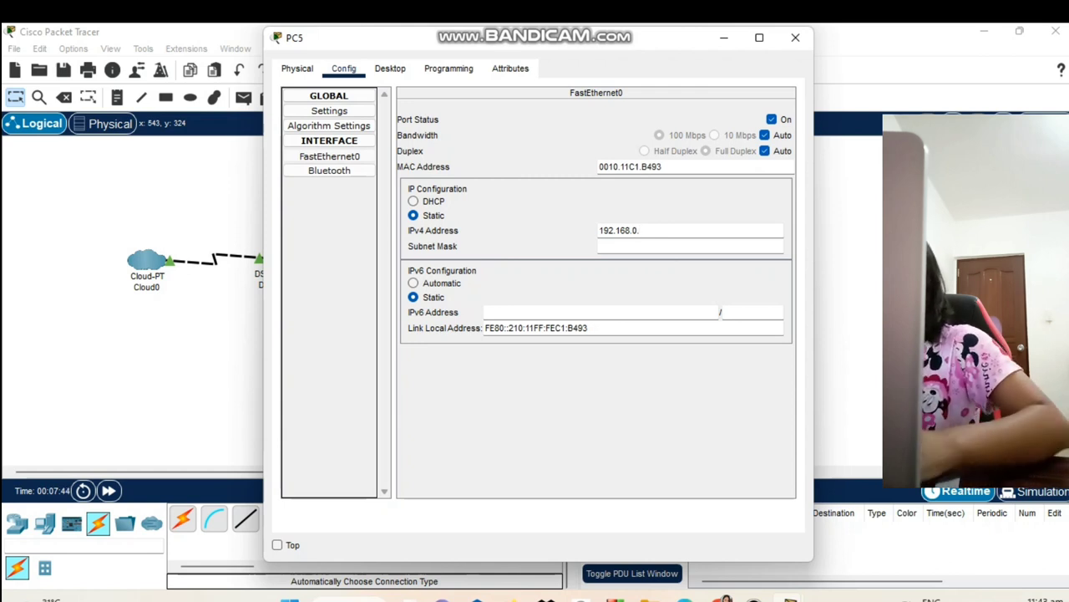
pyautogui.write('.')
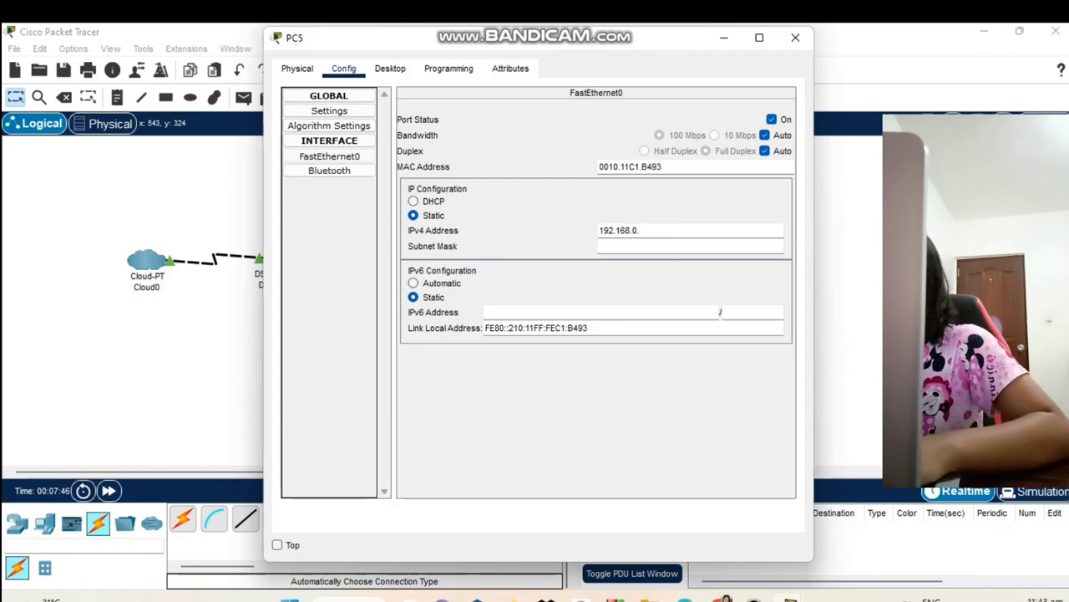
pyautogui.write('7')
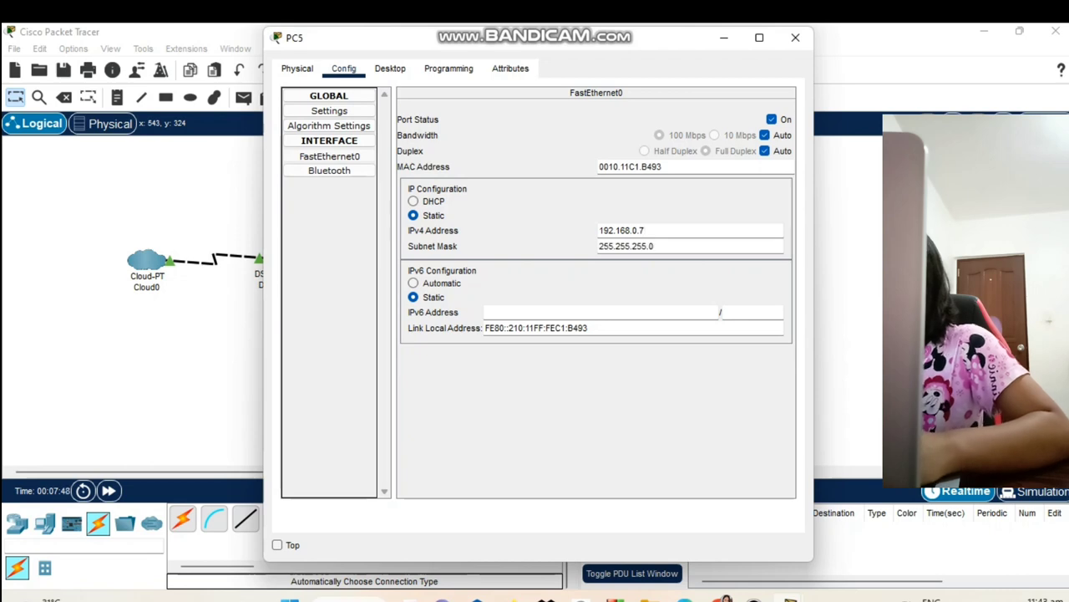
# Review PC5's IPv4 settings in its desktop IP Configuration, closing PC5's window when done.
pyautogui.click(390, 68)
pyautogui.click(330, 132)
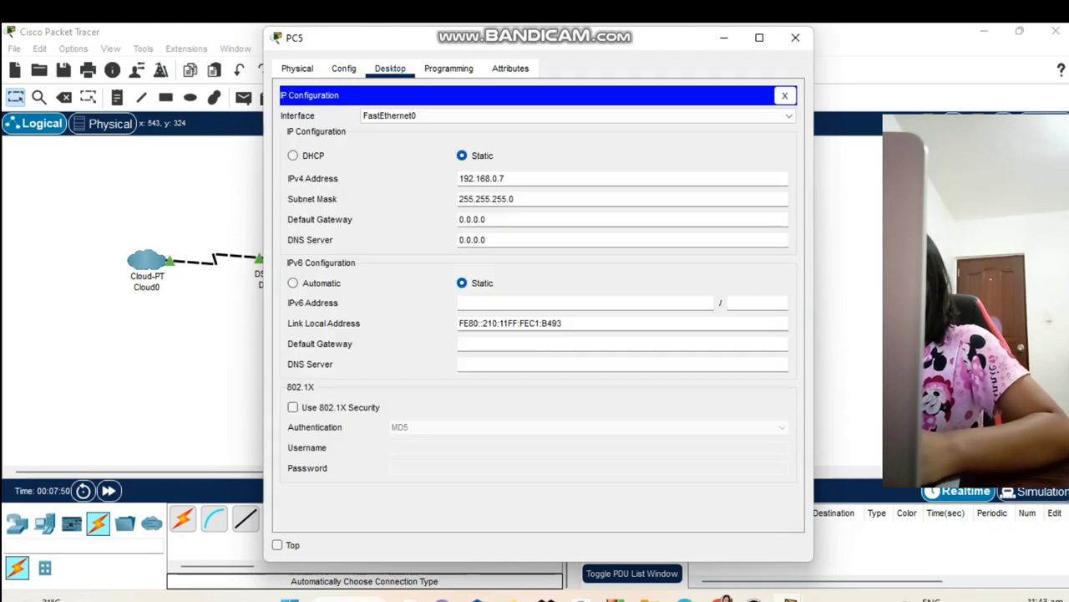
pyautogui.moveTo(506, 179); pyautogui.dragTo(458, 179)
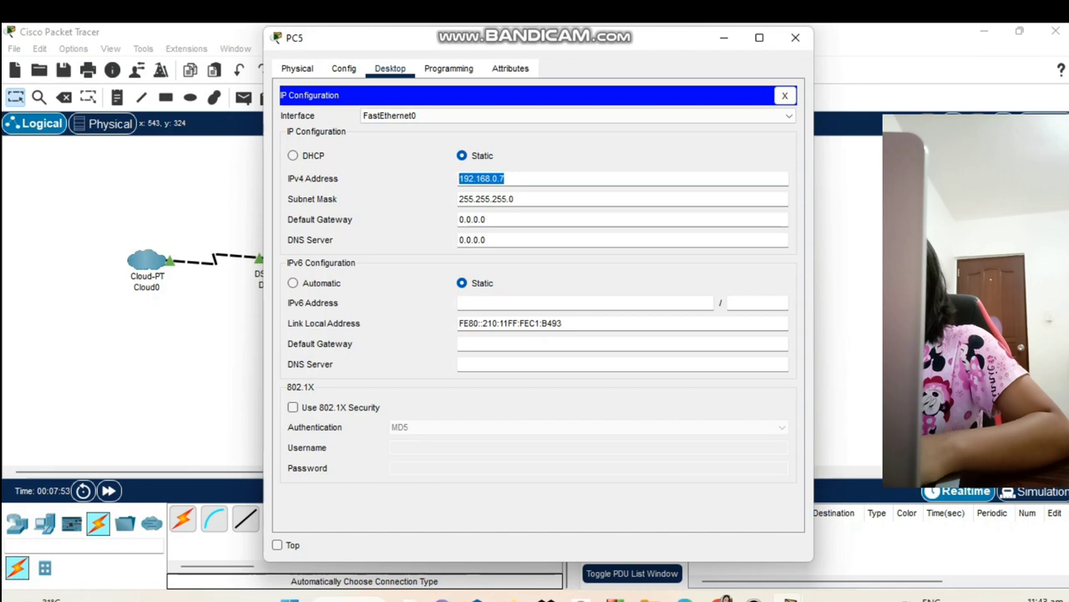
pyautogui.click(796, 38)
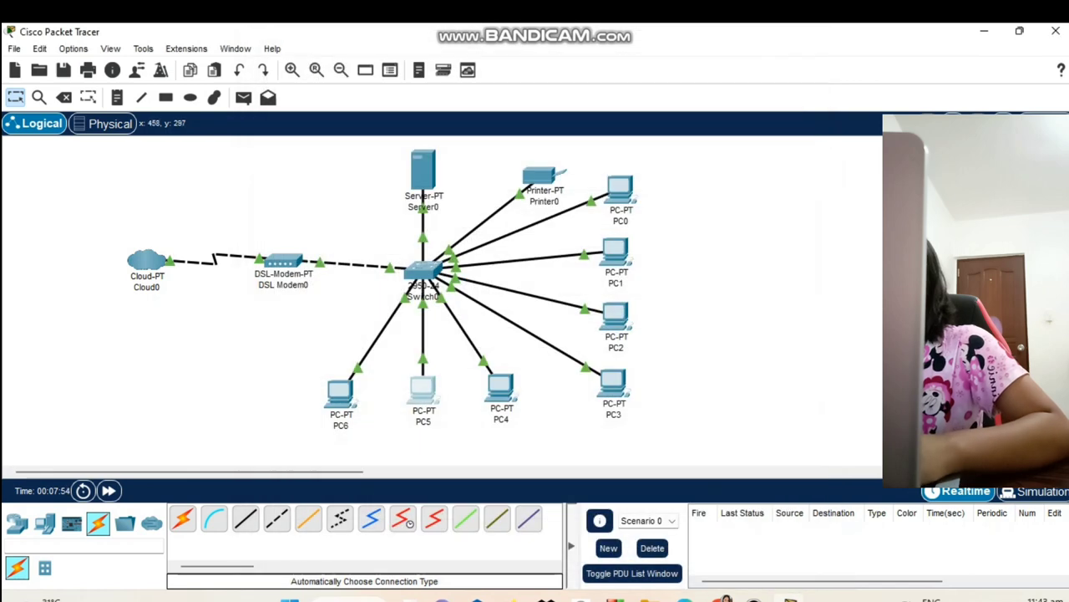
# Assign PC6's FastEthernet0 interface the static IPv4 address 192.168.0.8 with subnet mask 255.255.255.0.
pyautogui.click(340, 391)
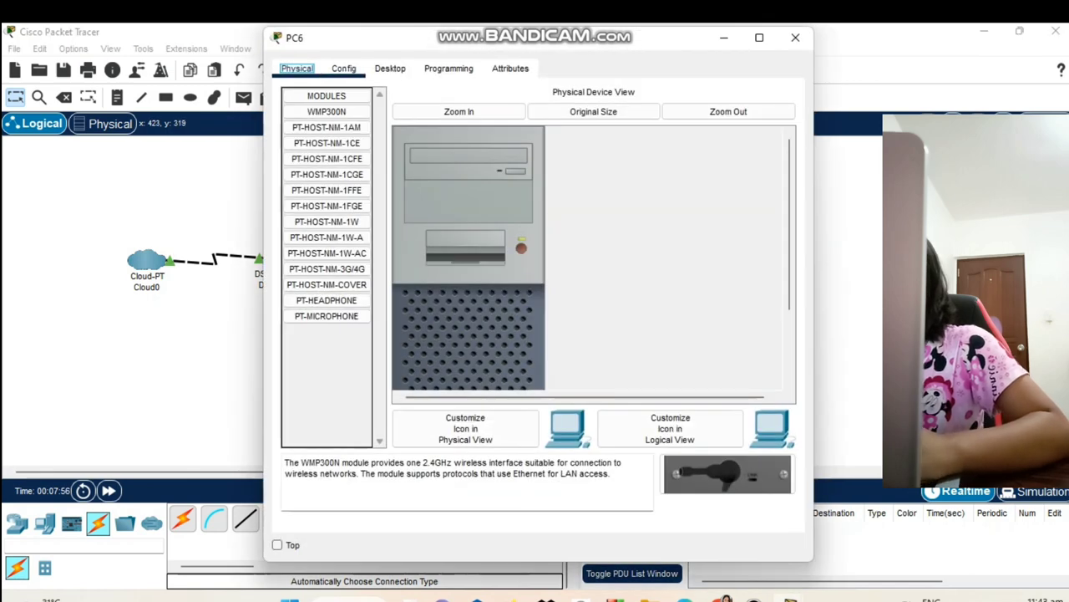
pyautogui.click(344, 68)
pyautogui.click(329, 156)
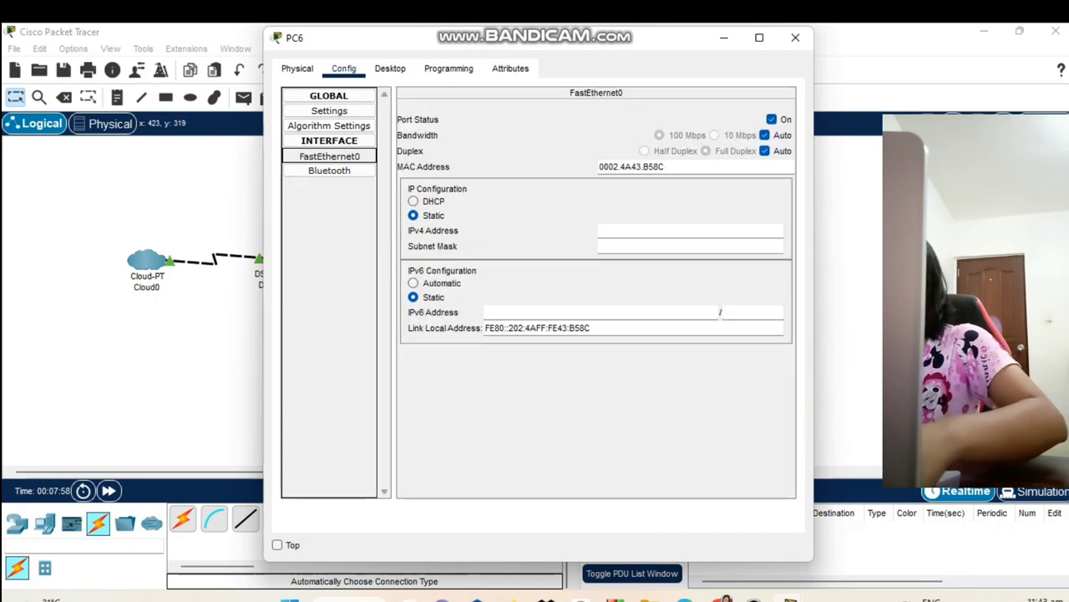
pyautogui.click(635, 230)
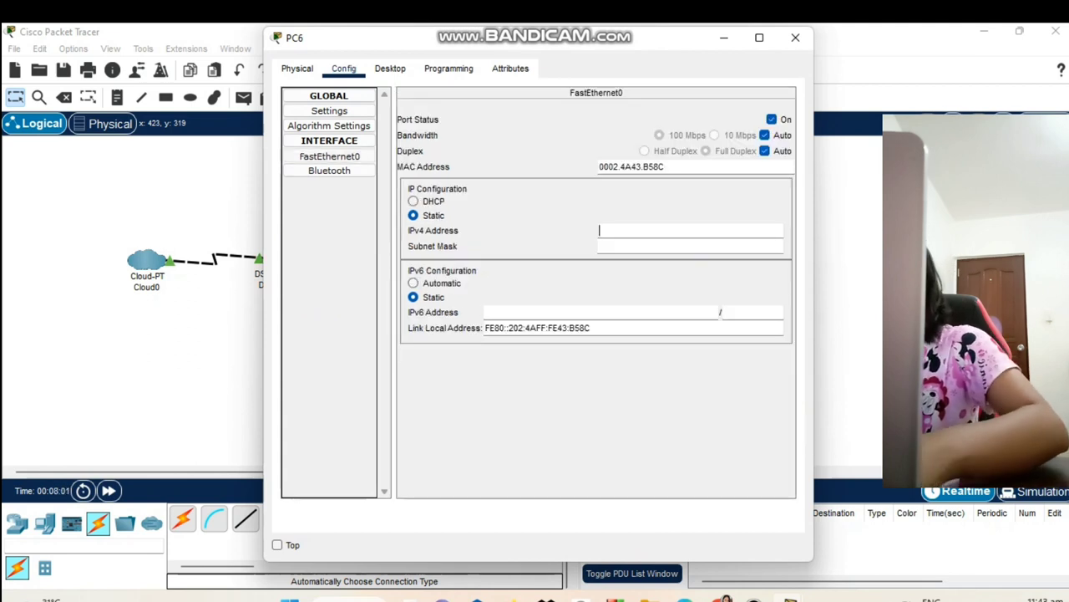
pyautogui.write('192.168')
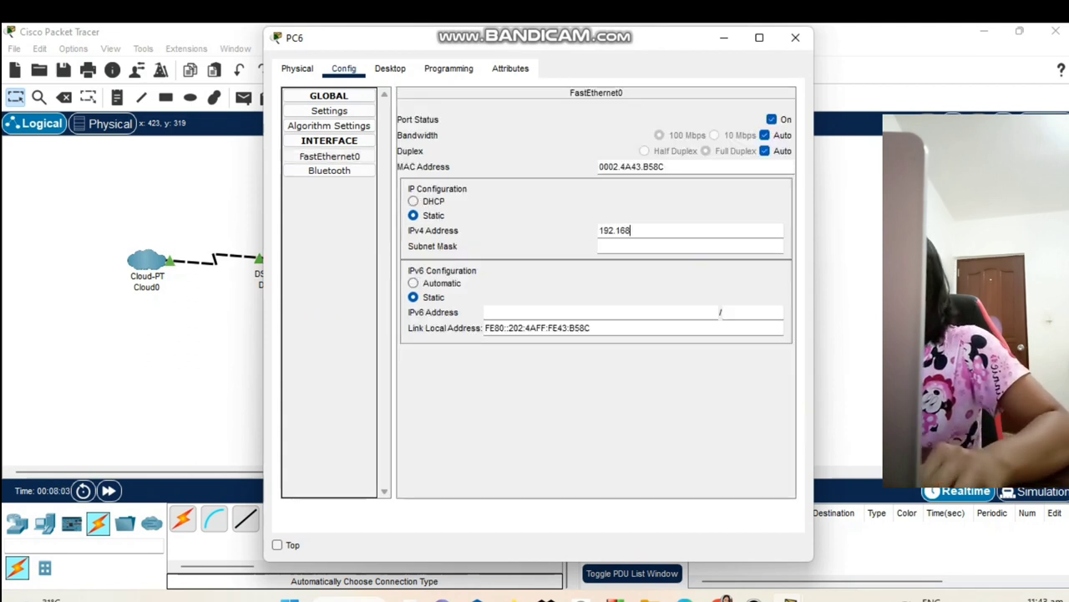
pyautogui.write('.0.')
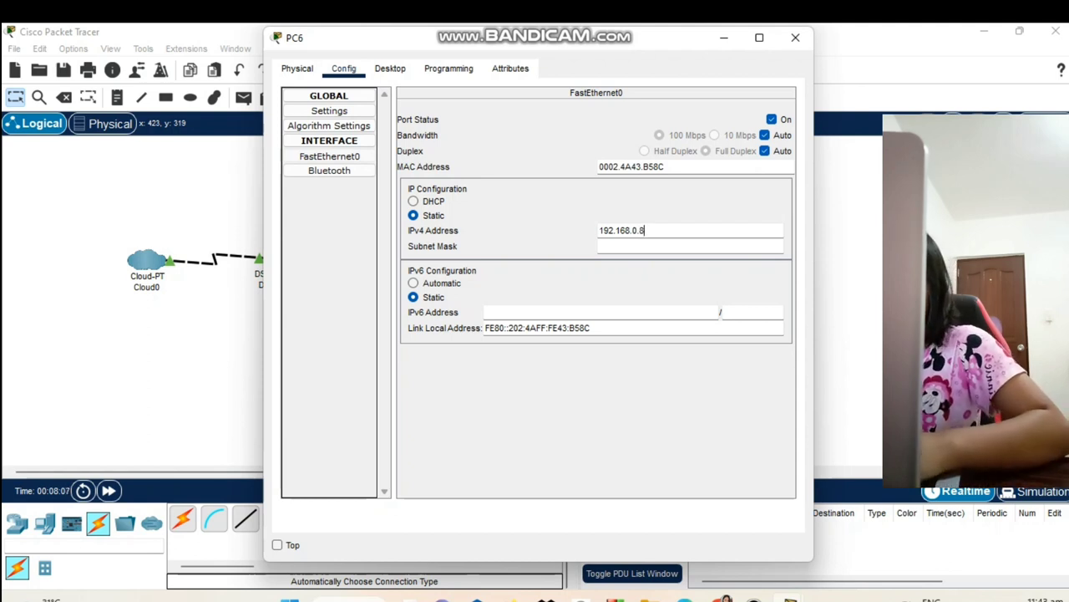
pyautogui.write('8')
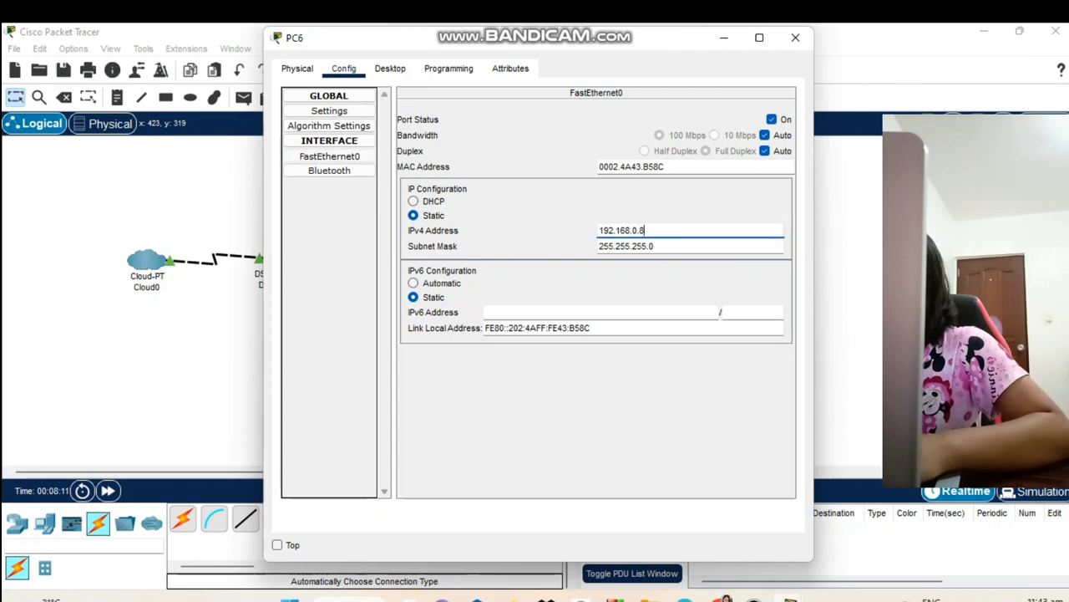
# Review PC6's IPv4 settings in its desktop IP Configuration, closing PC6's window when done.
pyautogui.click(390, 69)
pyautogui.click(330, 130)
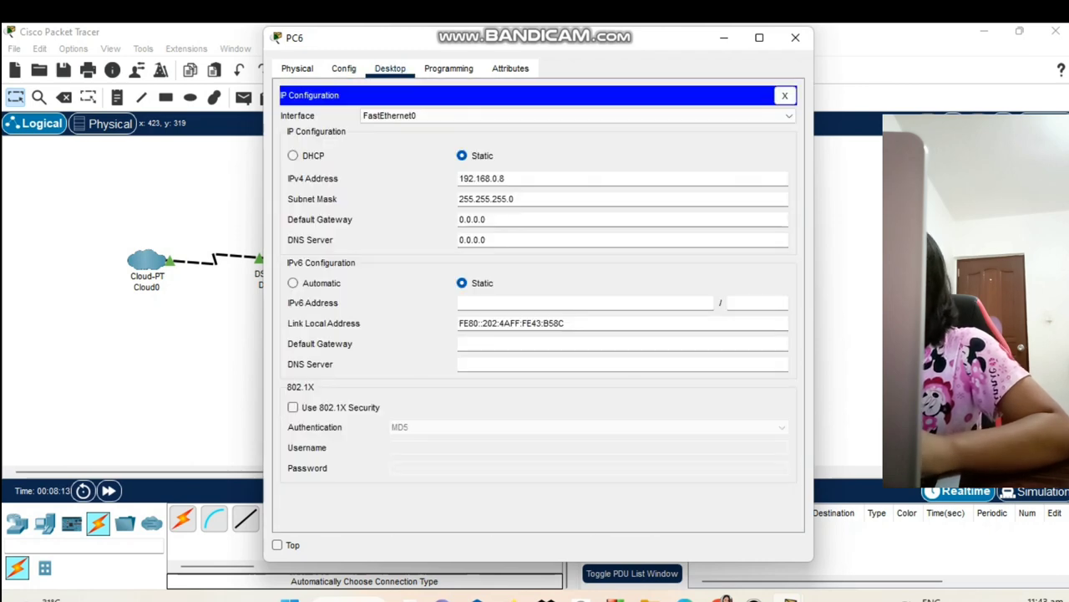
pyautogui.moveTo(505, 178); pyautogui.dragTo(458, 177)
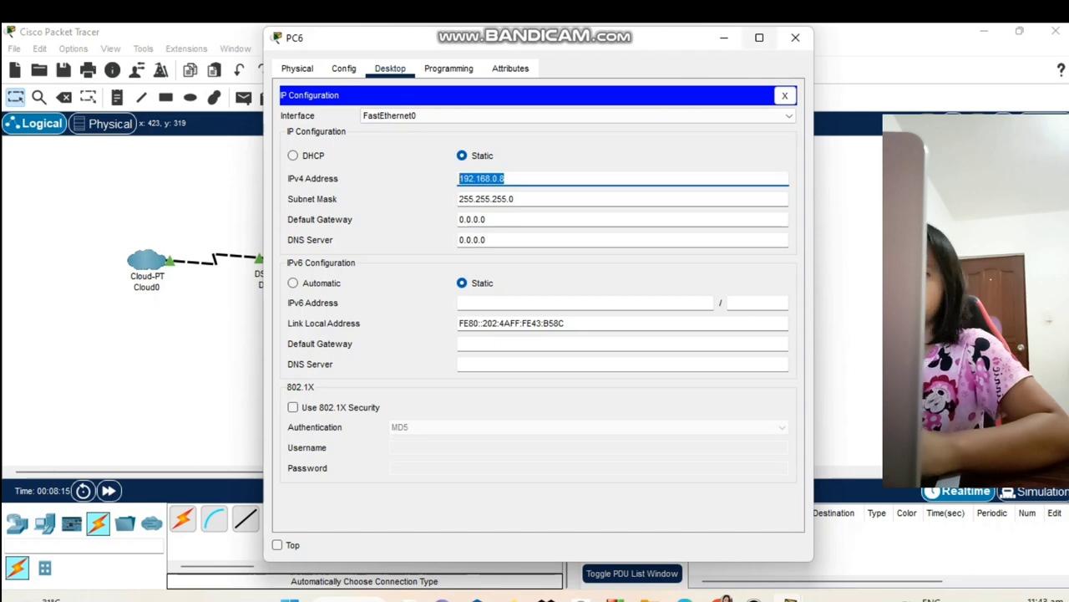
pyautogui.click(796, 38)
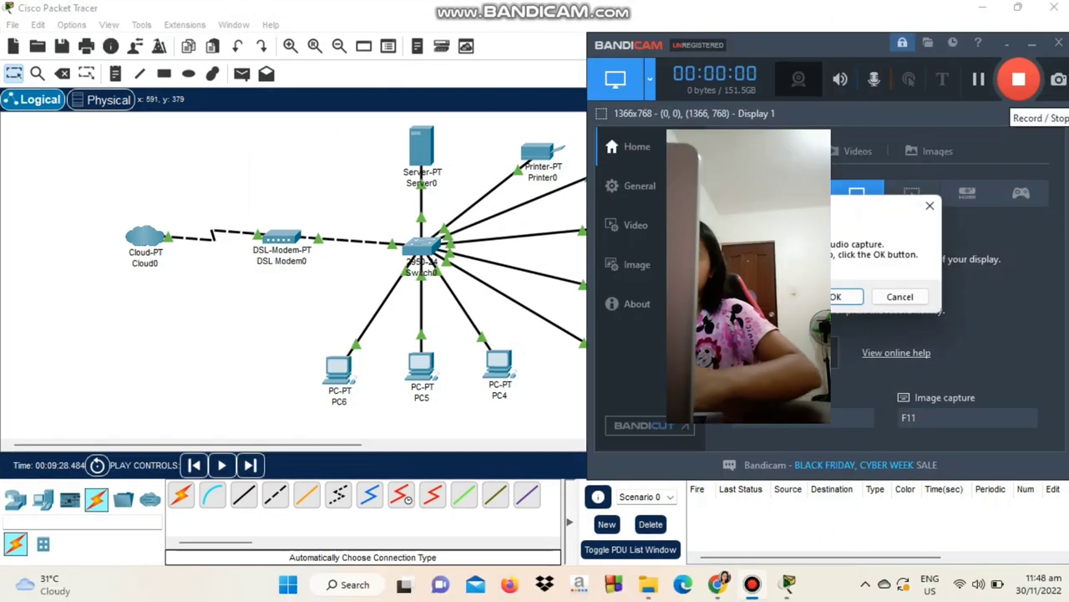
pyautogui.click(930, 206)
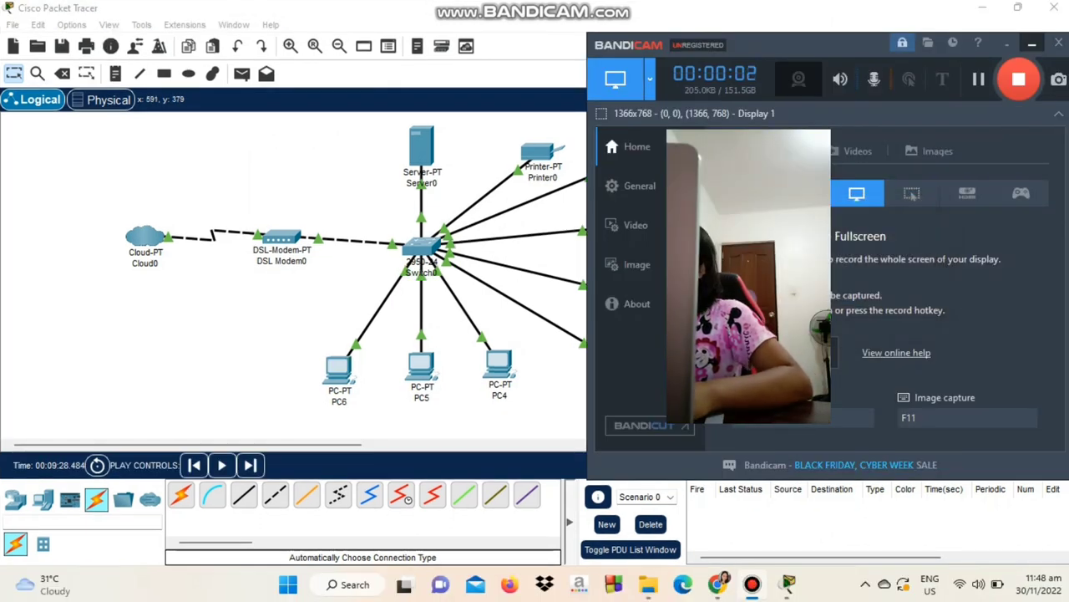
pyautogui.click(1032, 42)
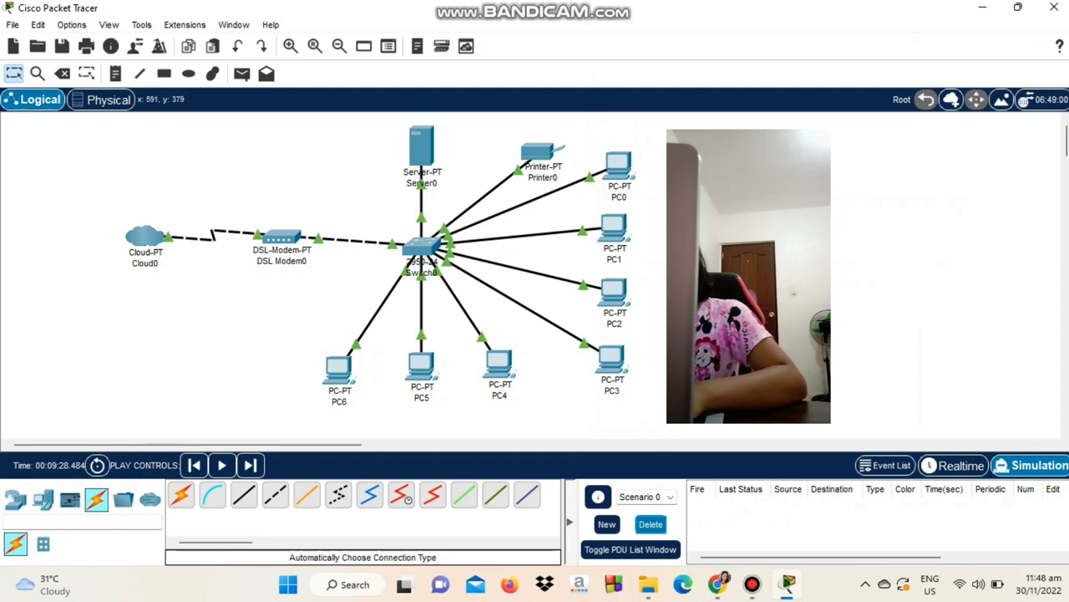
# Add a simple PDU with Server0 as the source and PC0 as the destination.
pyautogui.click(242, 73)
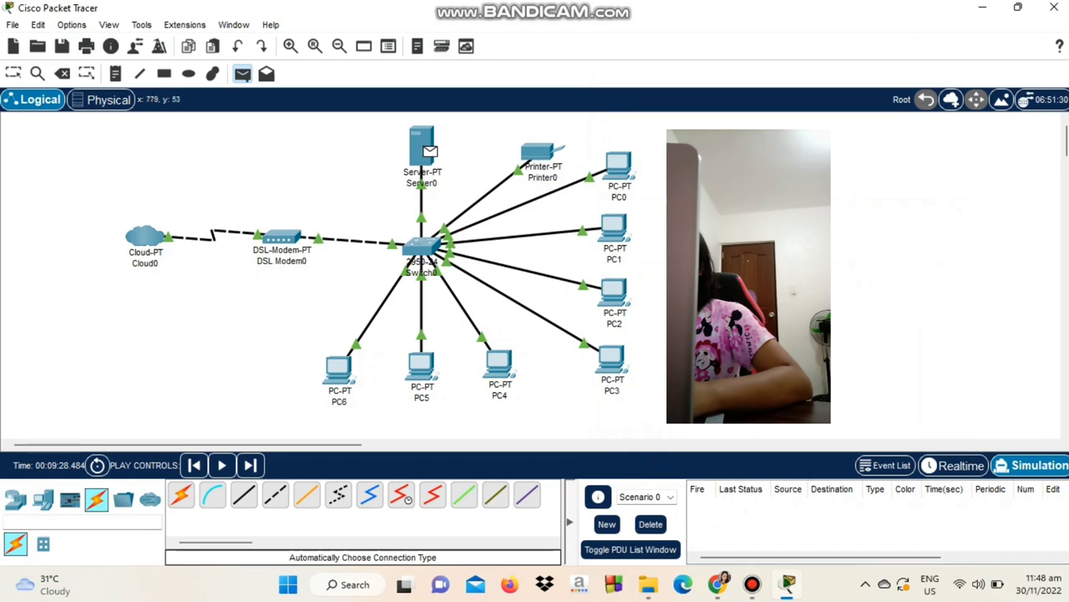
pyautogui.click(430, 151)
pyautogui.click(618, 165)
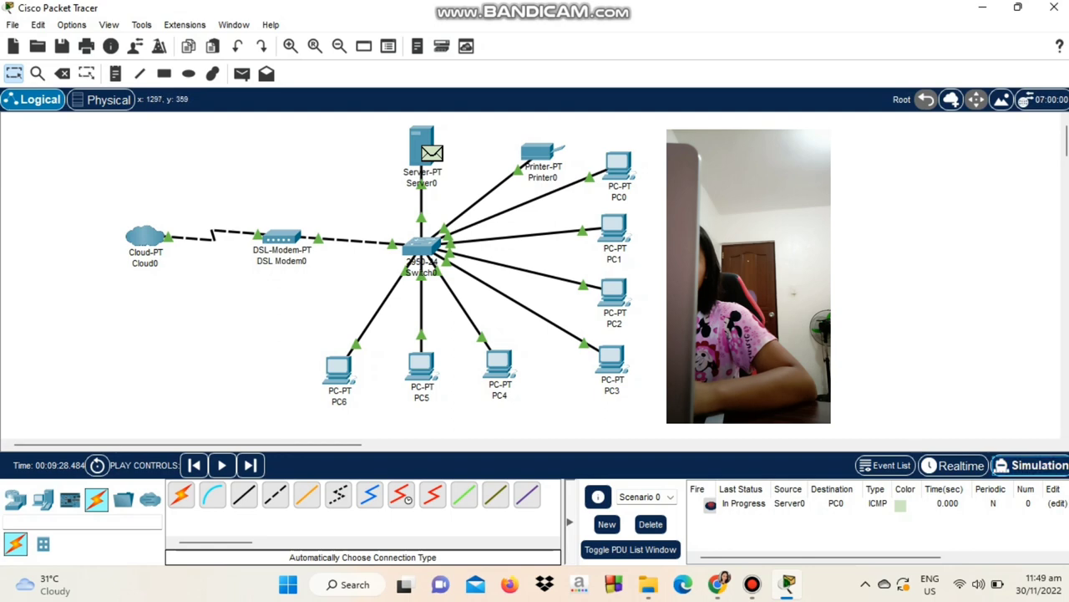
# Play the Server0-to-PC0 simulation with the event list shown, follow the packets through the network, and delete Scenario 0's PDU.
pyautogui.click(886, 466)
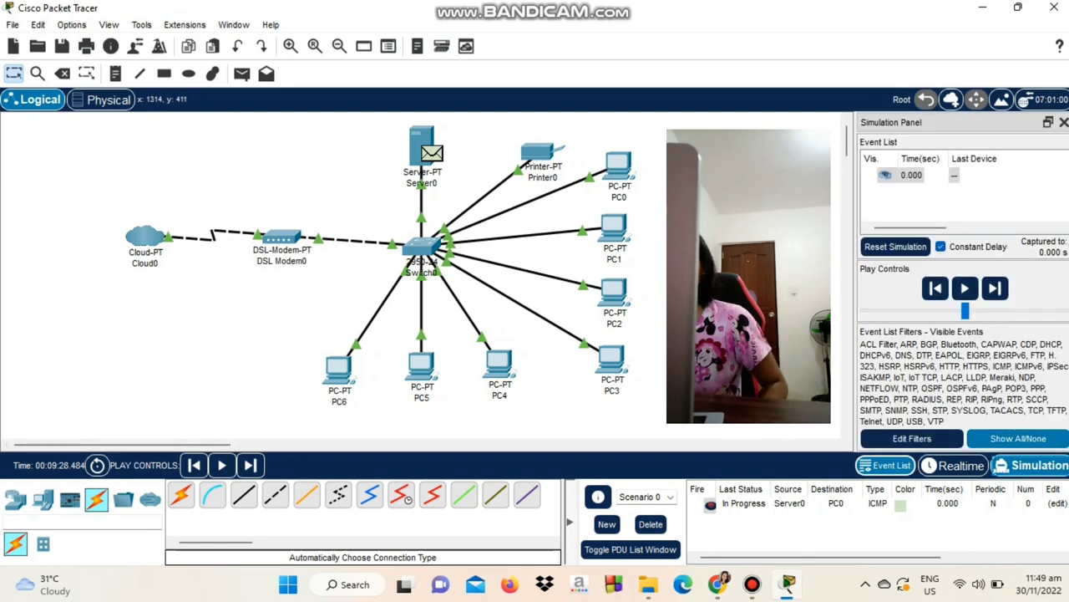
pyautogui.click(964, 288)
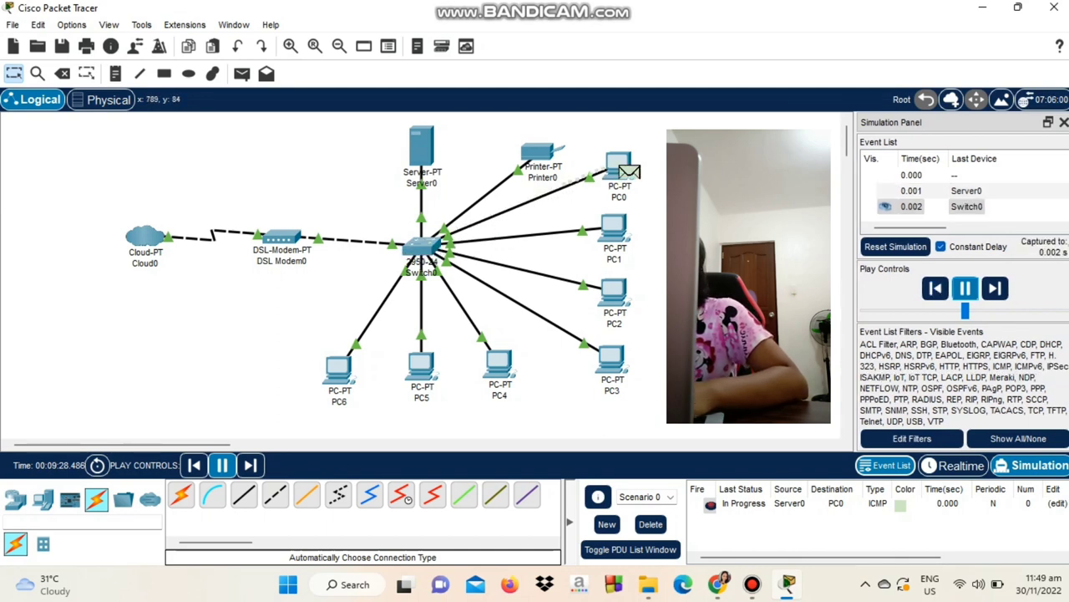
pyautogui.moveTo(624, 174)
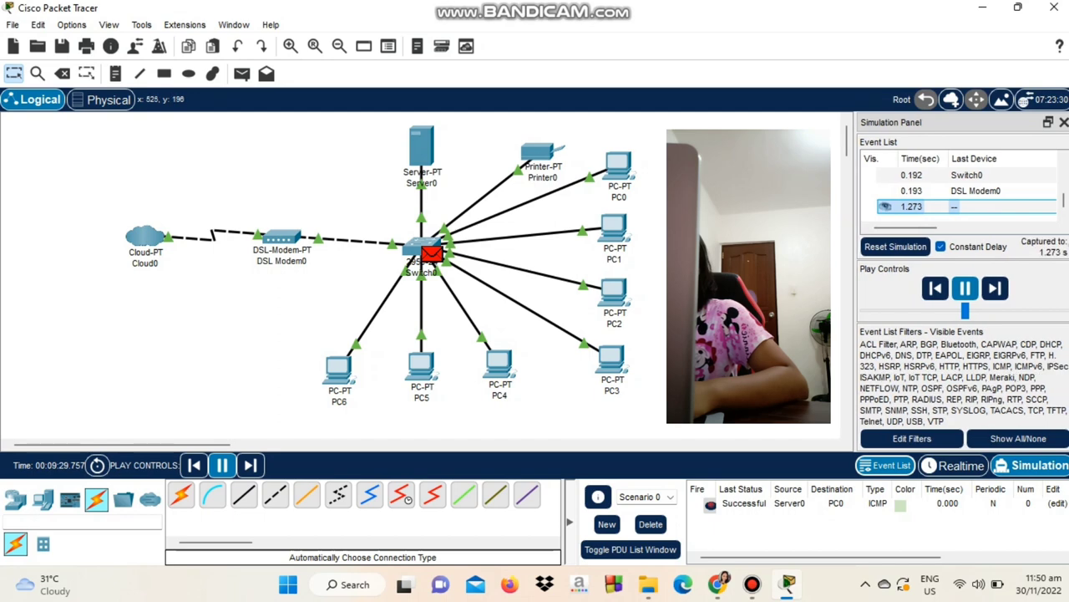
pyautogui.moveTo(428, 267)
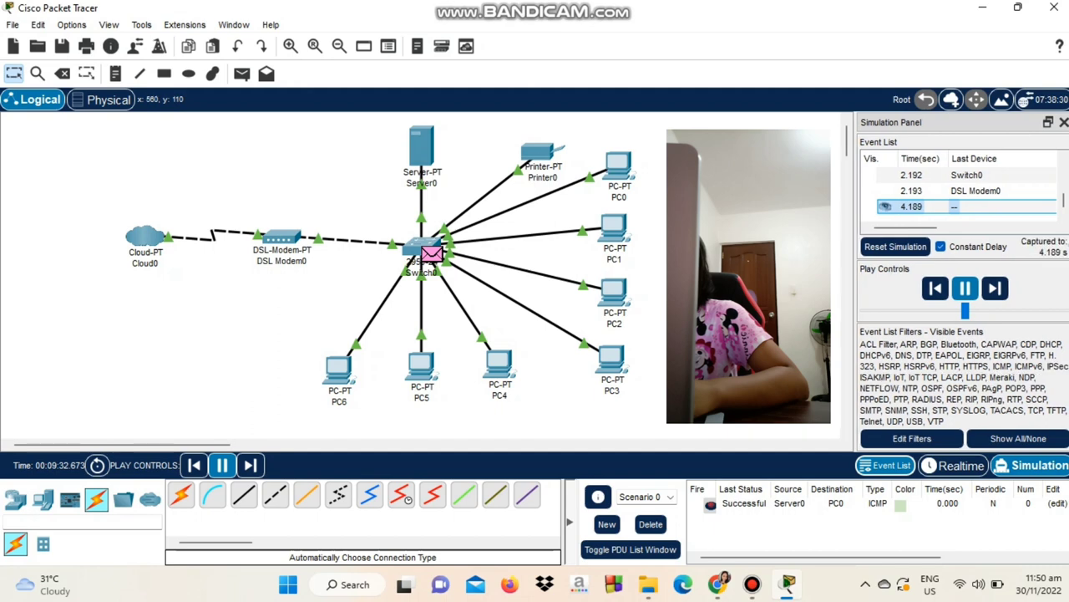
pyautogui.moveTo(426, 248)
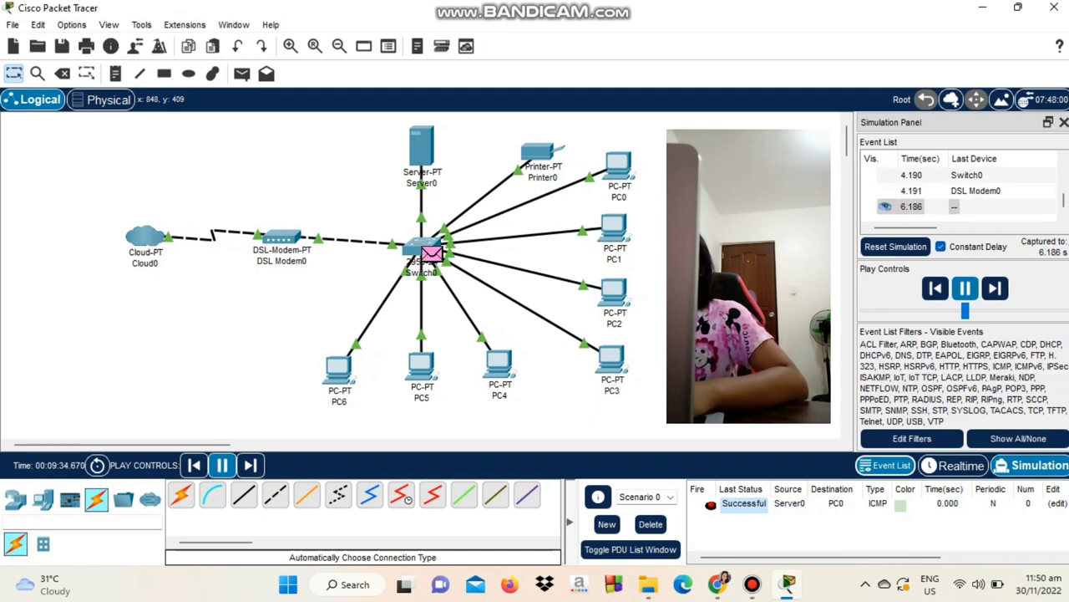
pyautogui.click(651, 524)
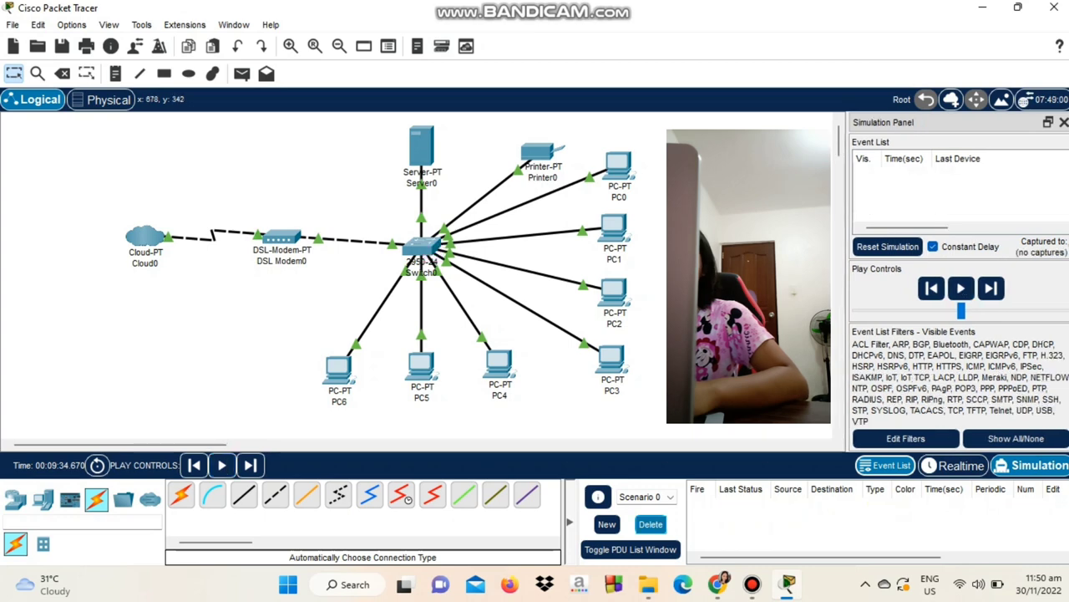